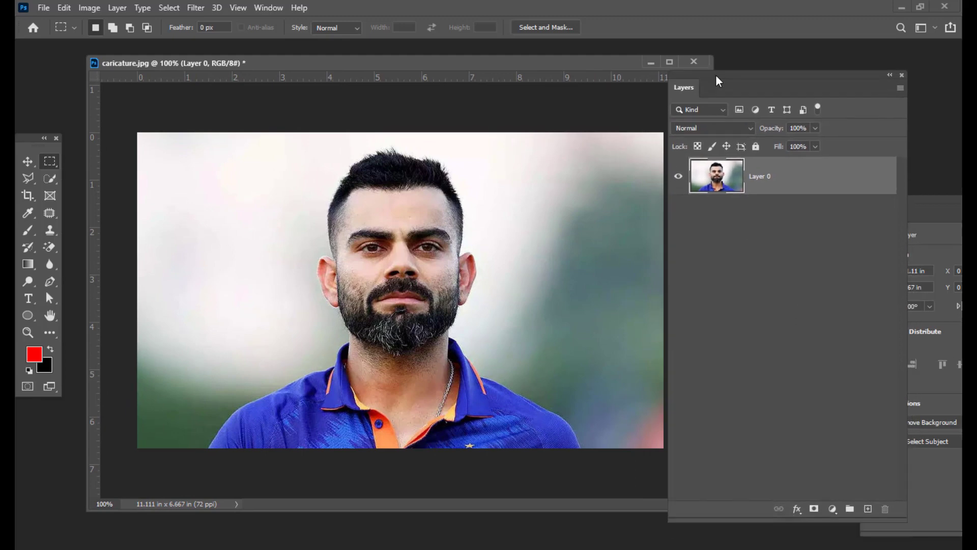
- Select the man automatically with the Quick Selection tool's Select Subject command
left_click_drag(421, 58, 377, 78)
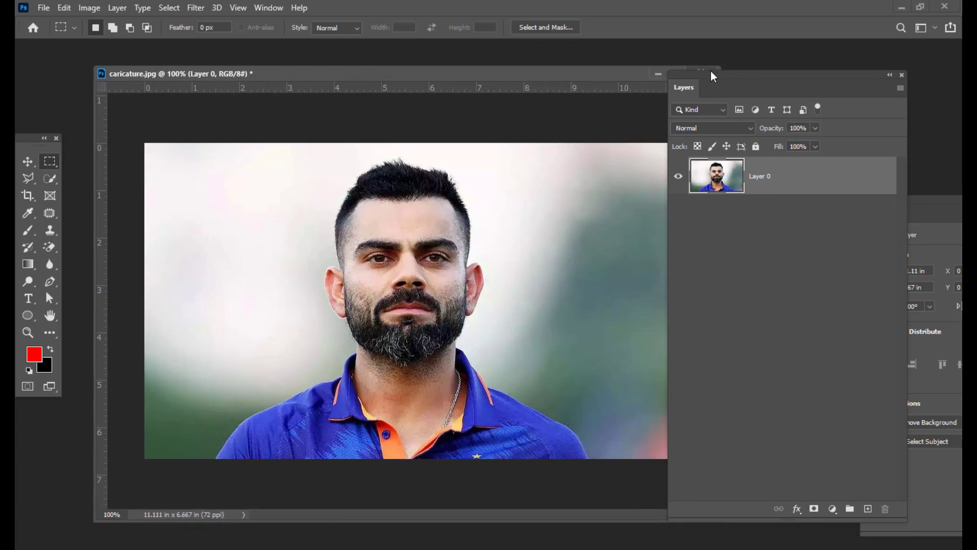
left_click_drag(713, 77, 738, 72)
left_click(50, 179)
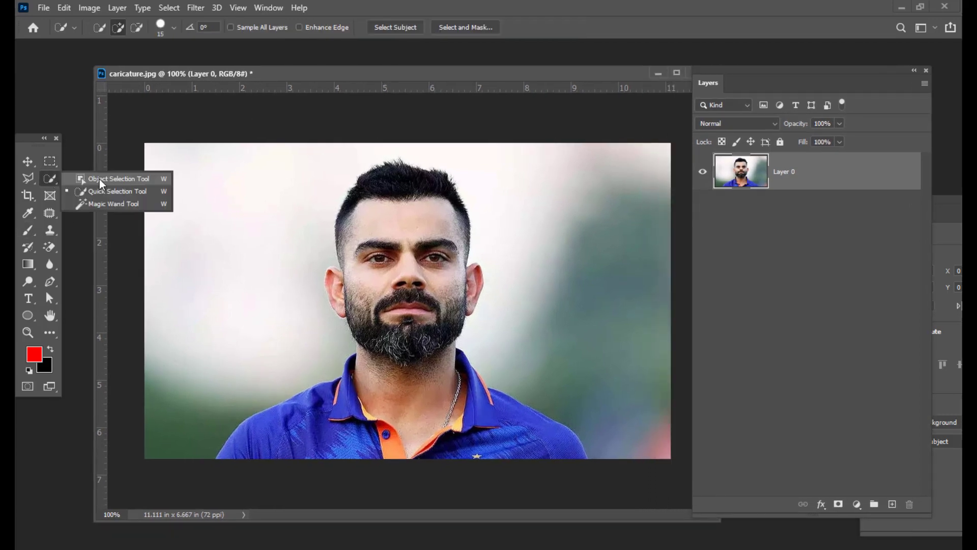
left_click(103, 194)
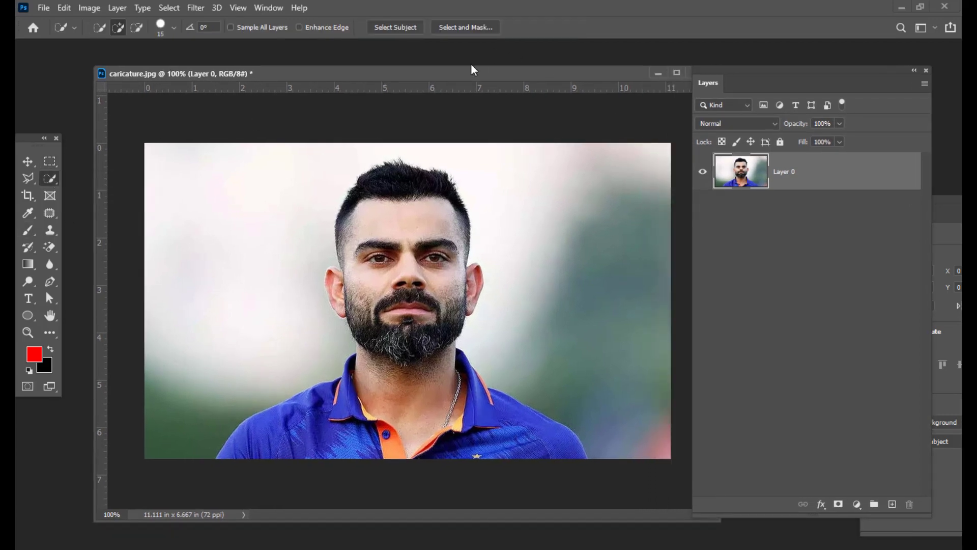
left_click(401, 29)
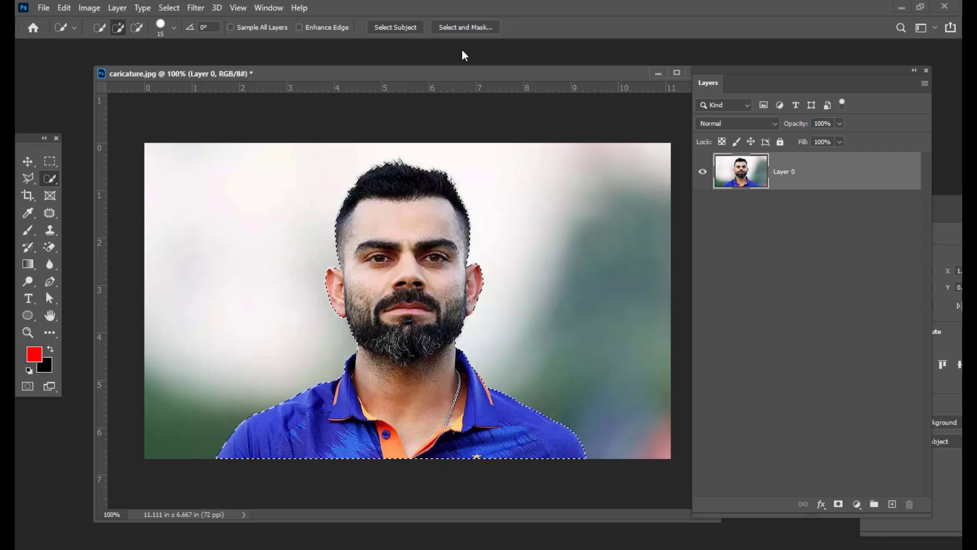
left_click_drag(461, 78, 454, 78)
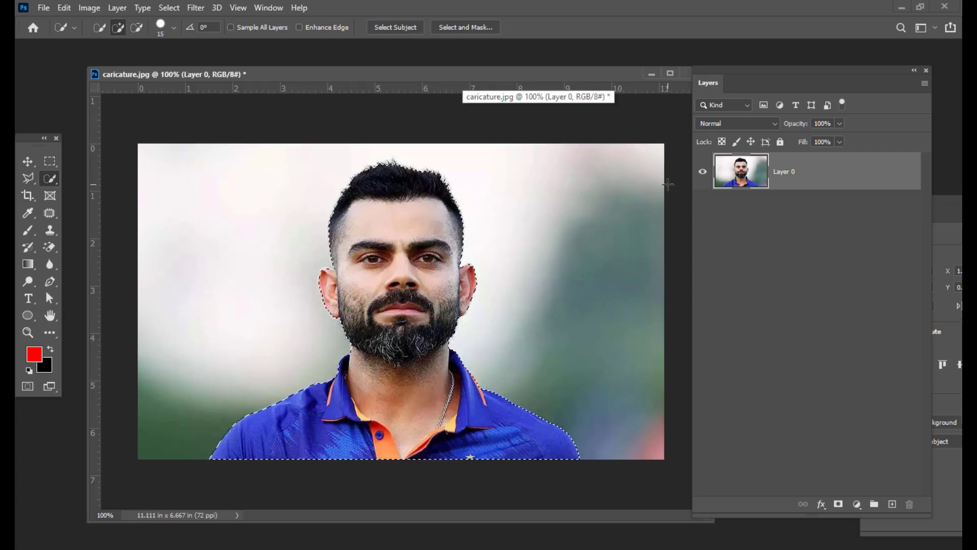
- Invert the selection, delete the background around the man and deselect
key("ctrl+shift+i")
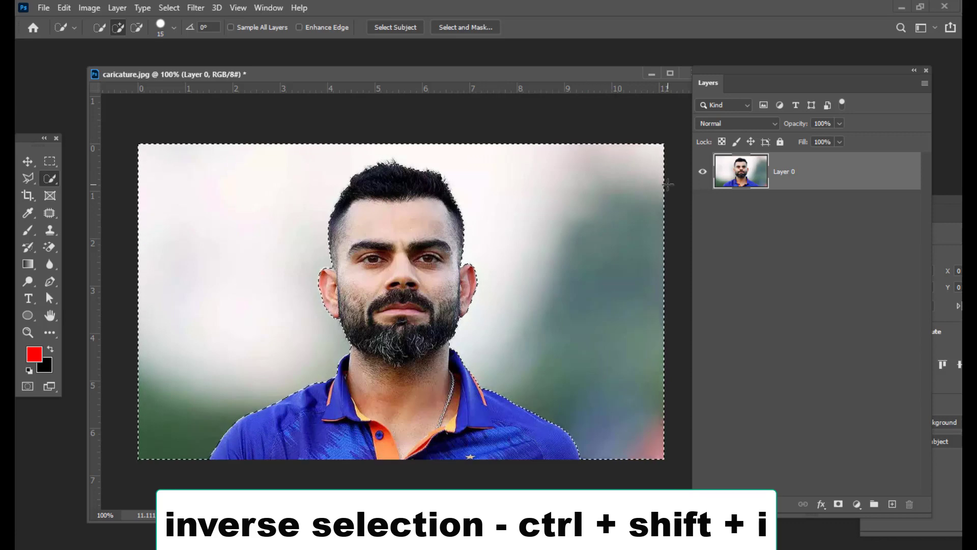
key("Delete")
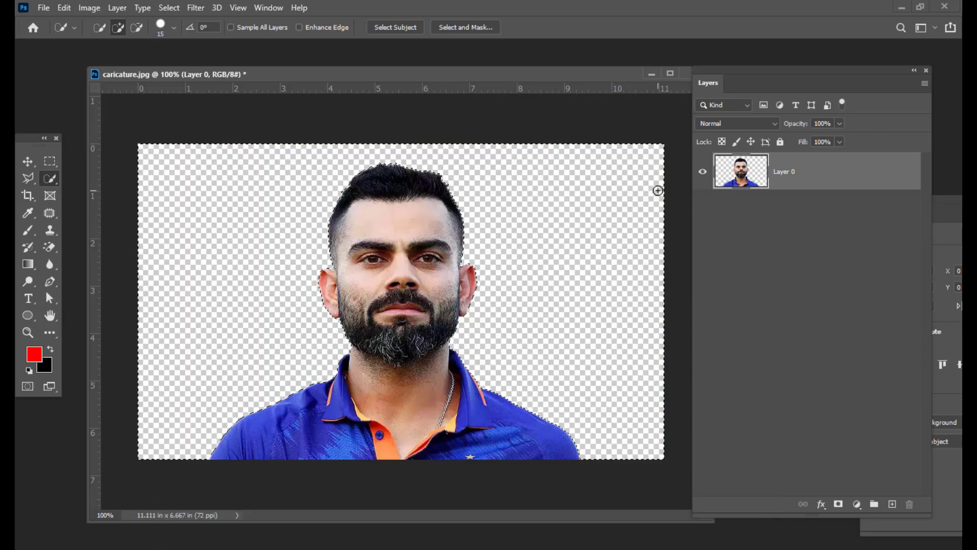
key("ctrl+d")
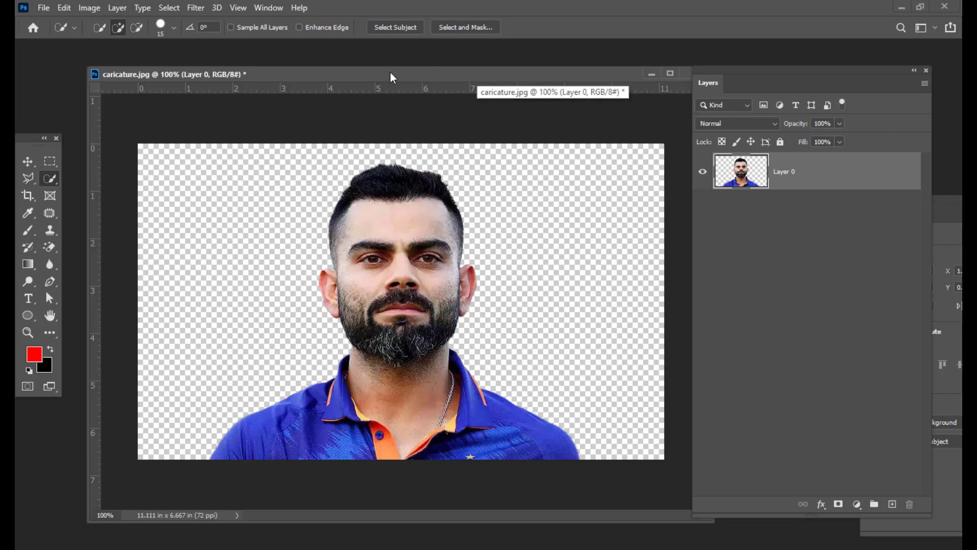
- Crop the image to a rectangular selection around the man, about 8.76 × 6.39 in, reaching down to the image's lower edge
left_click_drag(391, 75, 400, 75)
left_click(50, 162)
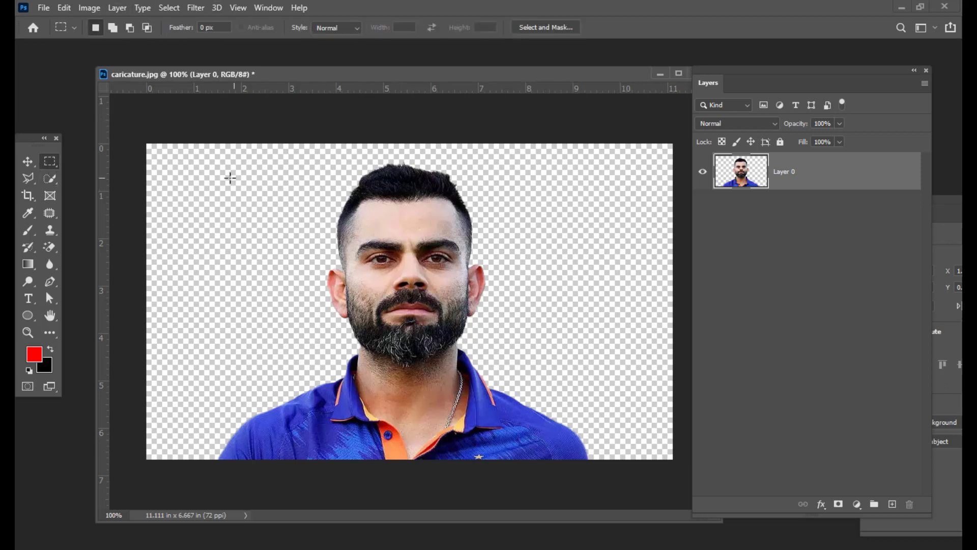
left_click_drag(194, 158, 609, 459)
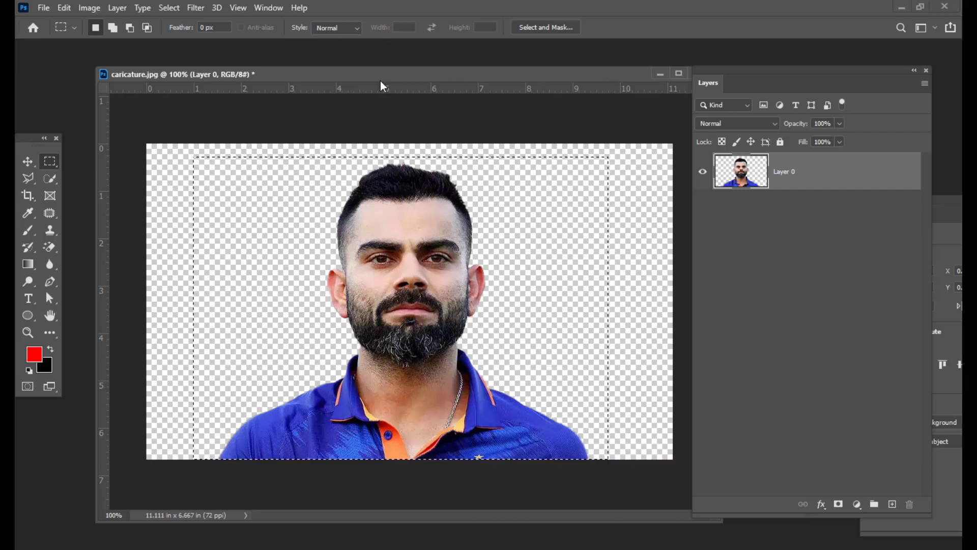
left_click_drag(382, 82, 367, 84)
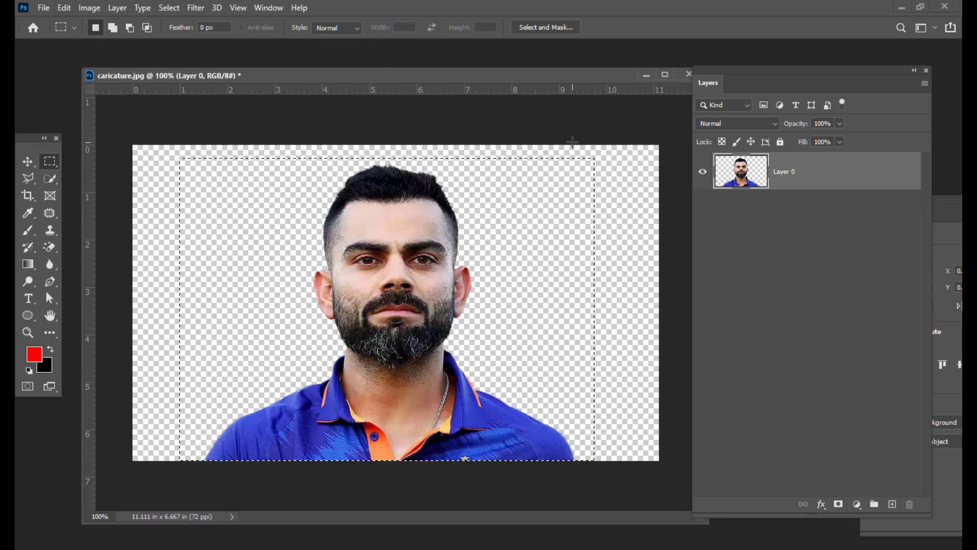
left_click_drag(177, 78, 184, 80)
left_click_drag(262, 81, 252, 80)
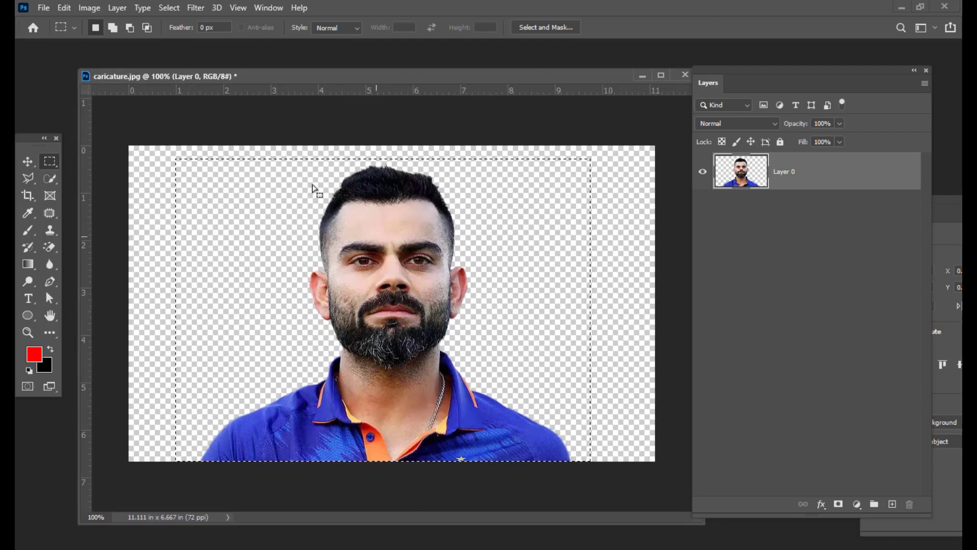
left_click_drag(232, 78, 224, 79)
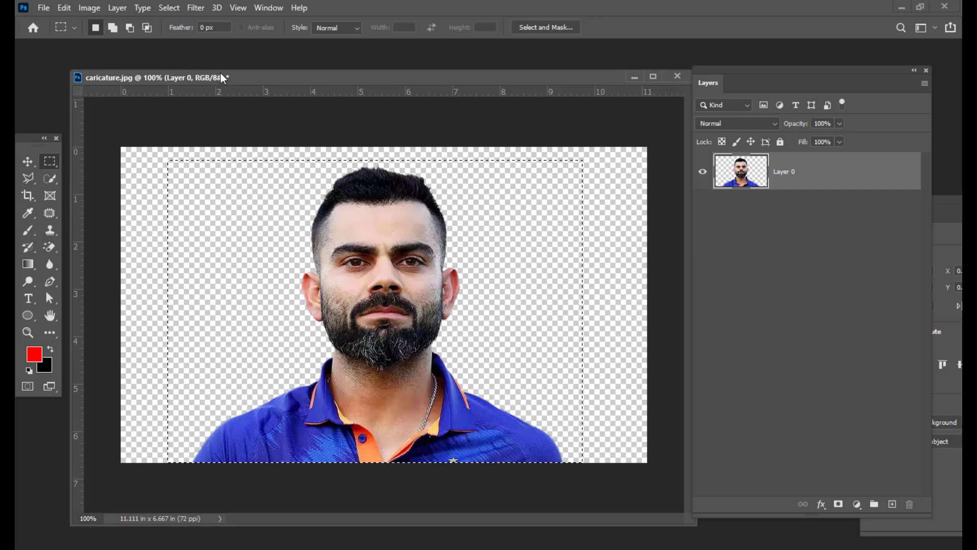
left_click(90, 7)
left_click(112, 144)
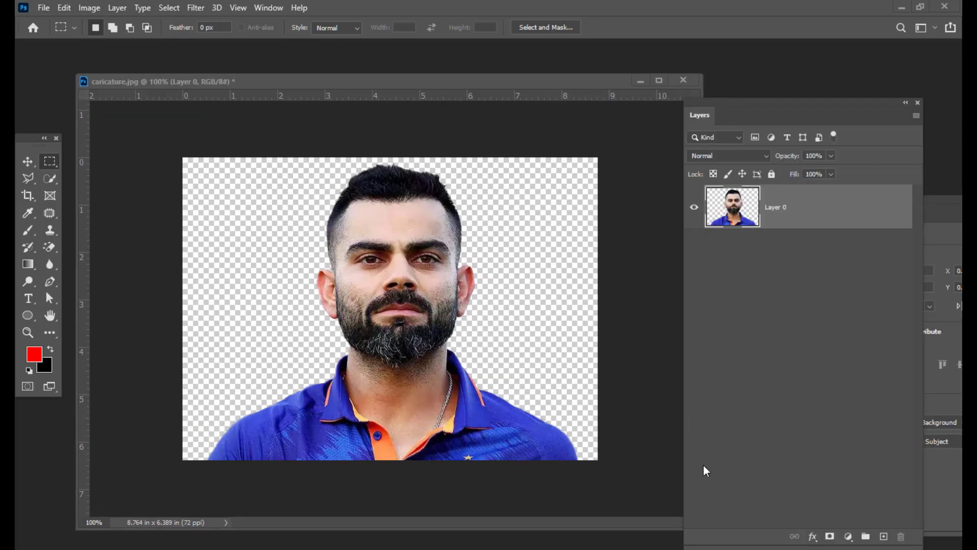
left_click_drag(431, 81, 443, 60)
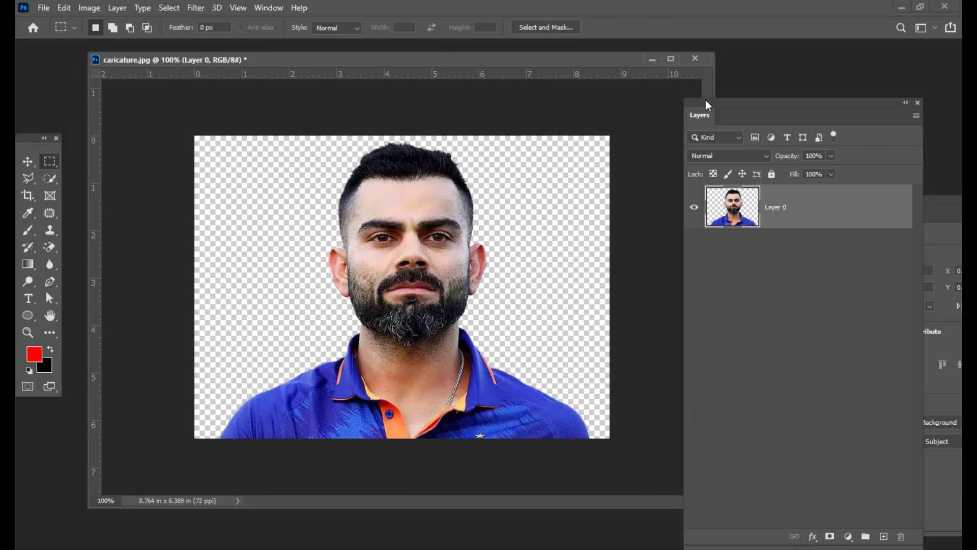
left_click_drag(709, 105, 723, 103)
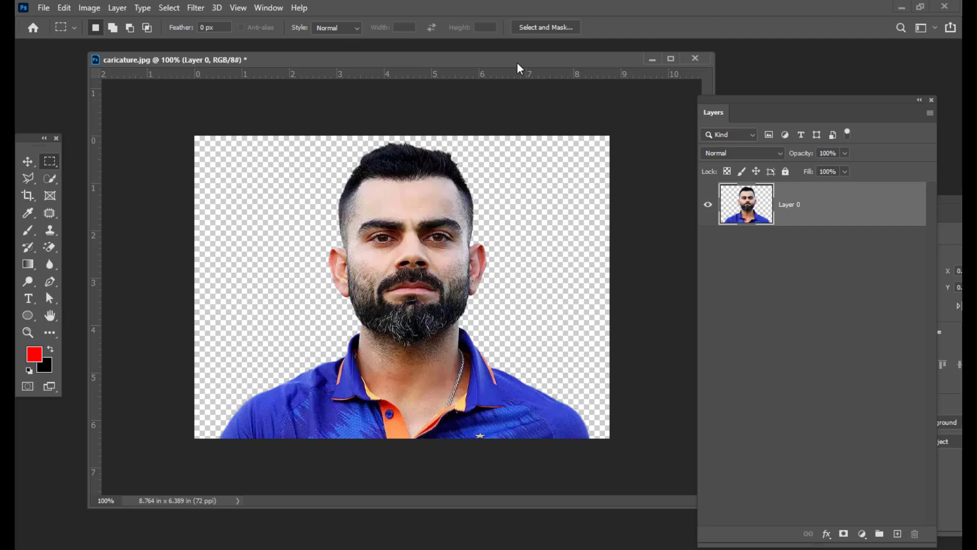
- Select the whole head with the Polygonal Lasso, following the lower edge of the beard and passing loosely around the ears and hair
left_click_drag(518, 65, 502, 70)
left_click_drag(29, 138, 146, 114)
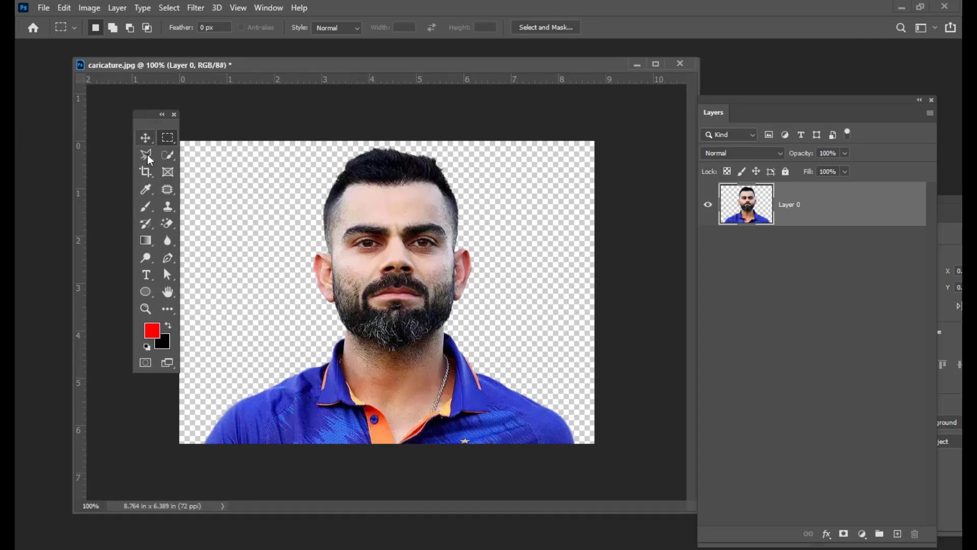
left_click(147, 157)
right_click(143, 160)
left_click(189, 167)
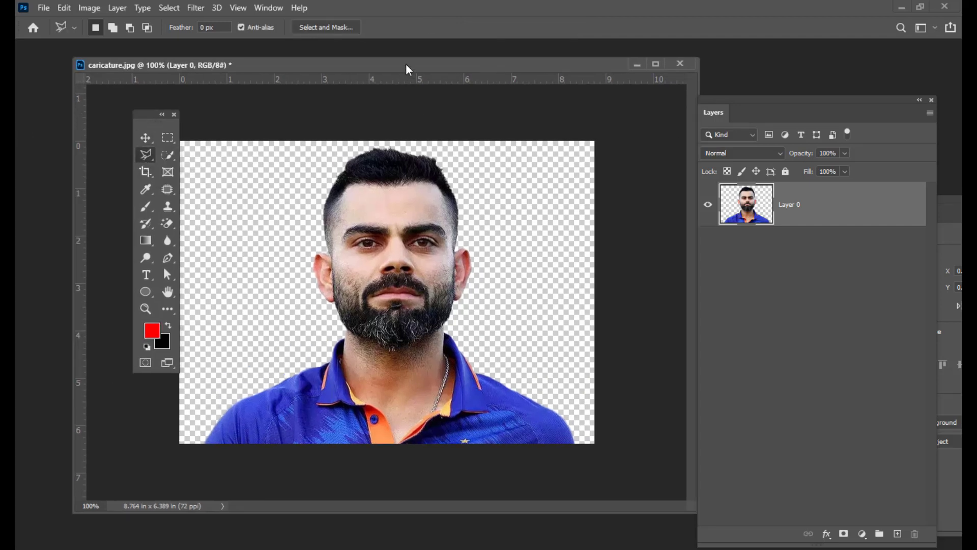
left_click_drag(405, 65, 448, 50)
left_click(381, 308)
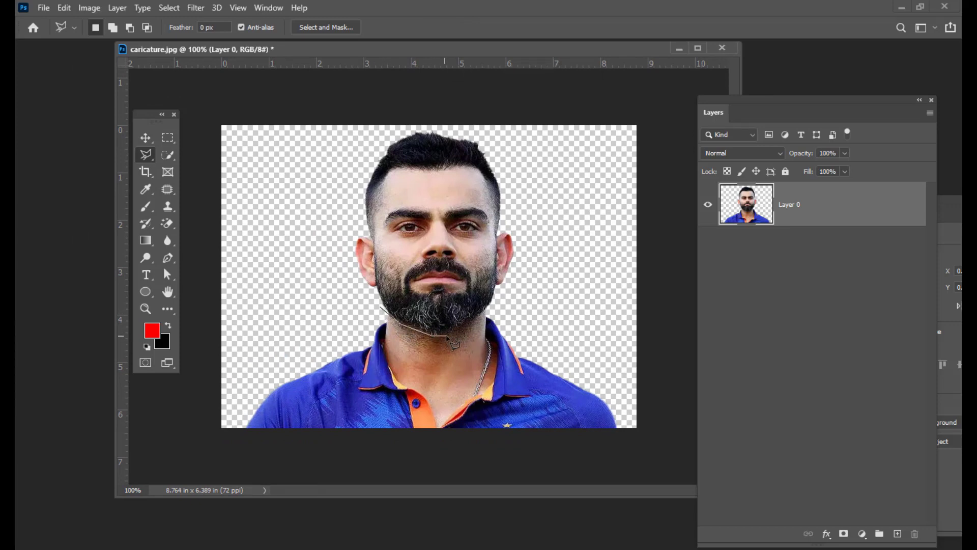
left_click(447, 336)
left_click(477, 323)
left_click(501, 294)
left_click(563, 189)
left_click(516, 140)
left_click(444, 130)
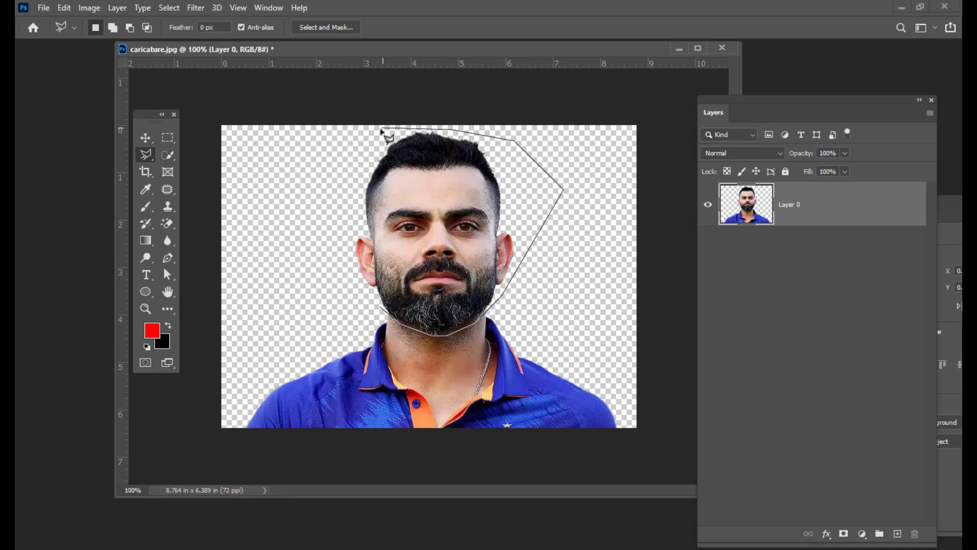
left_click(382, 130)
left_click(324, 190)
left_click(338, 264)
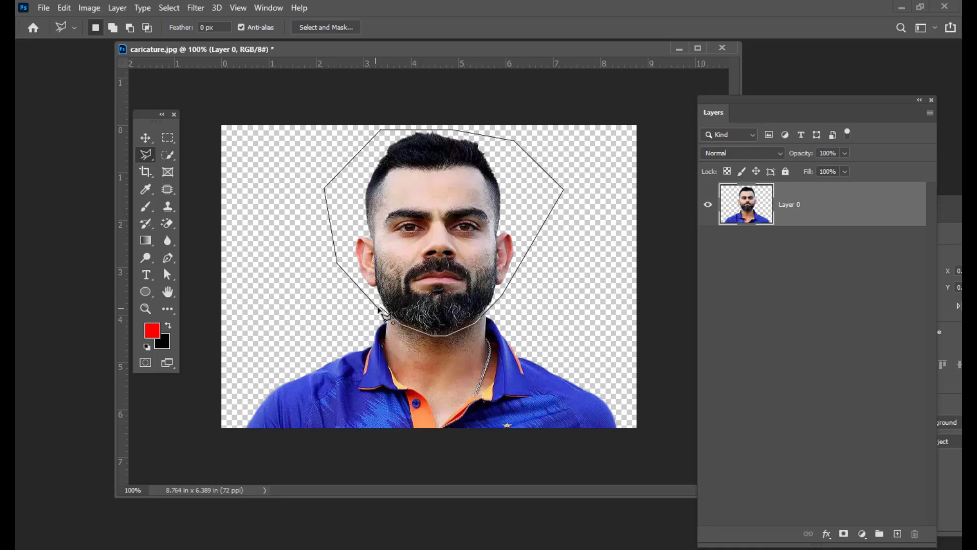
left_click(382, 312)
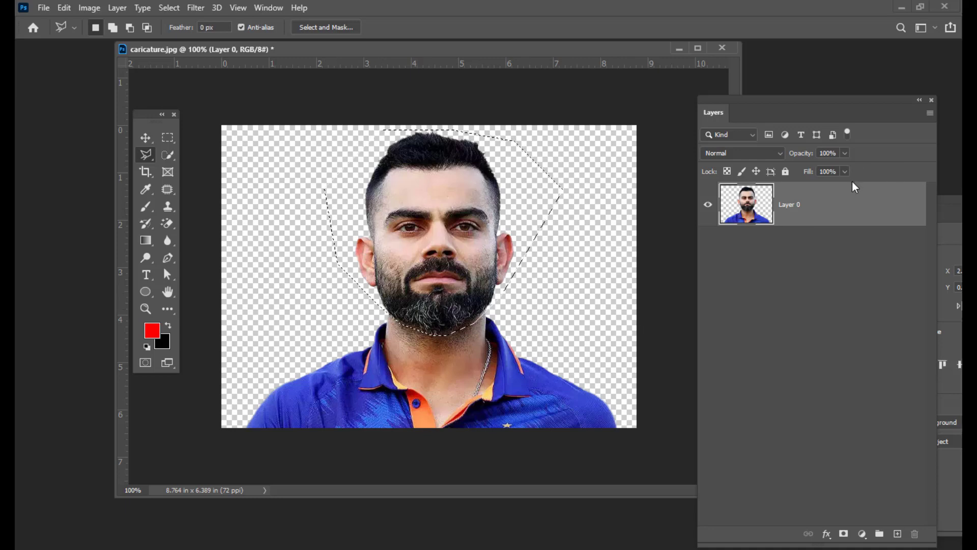
- Cut the selected head, paste it in place on its own layer and shift it slightly above the neck
key("Delete")
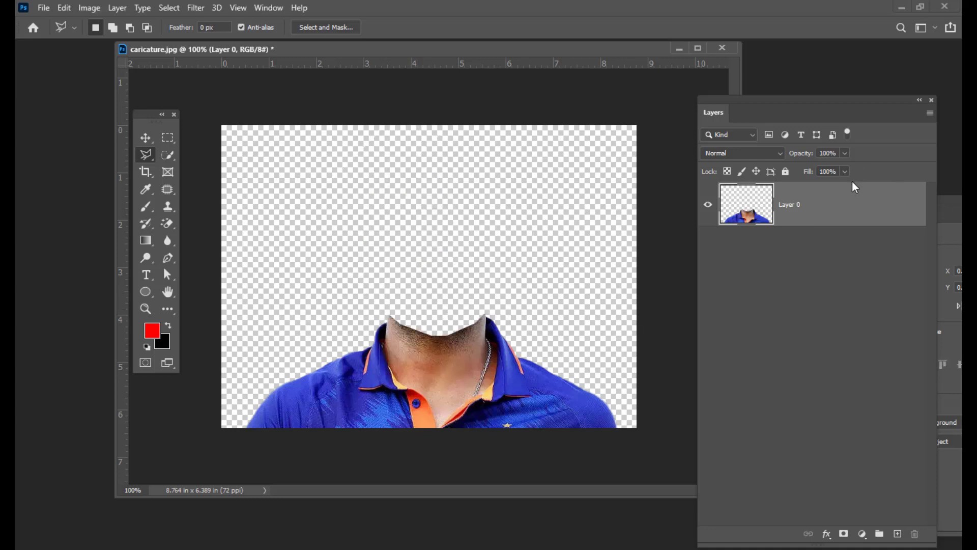
key("ctrl+v")
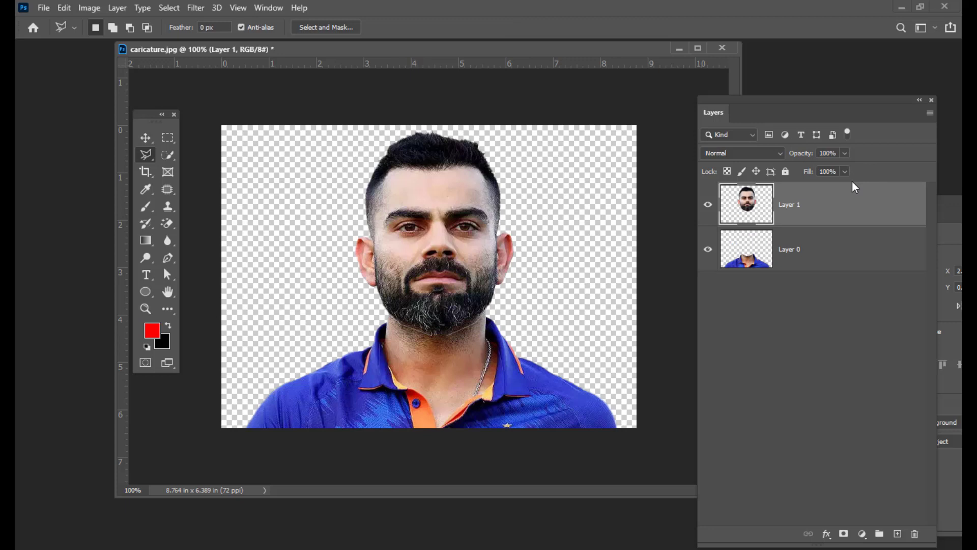
left_click(145, 139)
left_click_drag(486, 209, 490, 204)
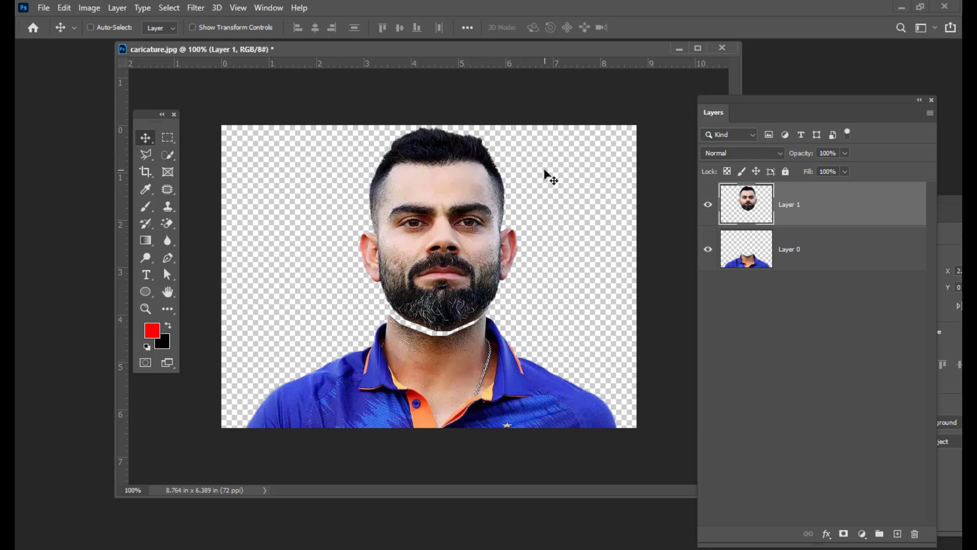
- Extend the canvas upward above the head with the Crop tool to 8.764 × 9.639 in
key("ctrl+minus")
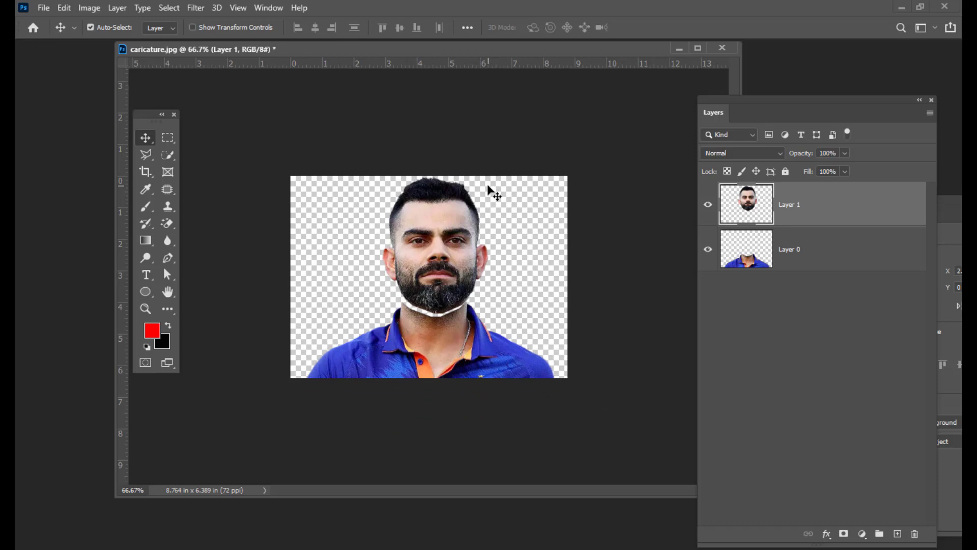
key("c")
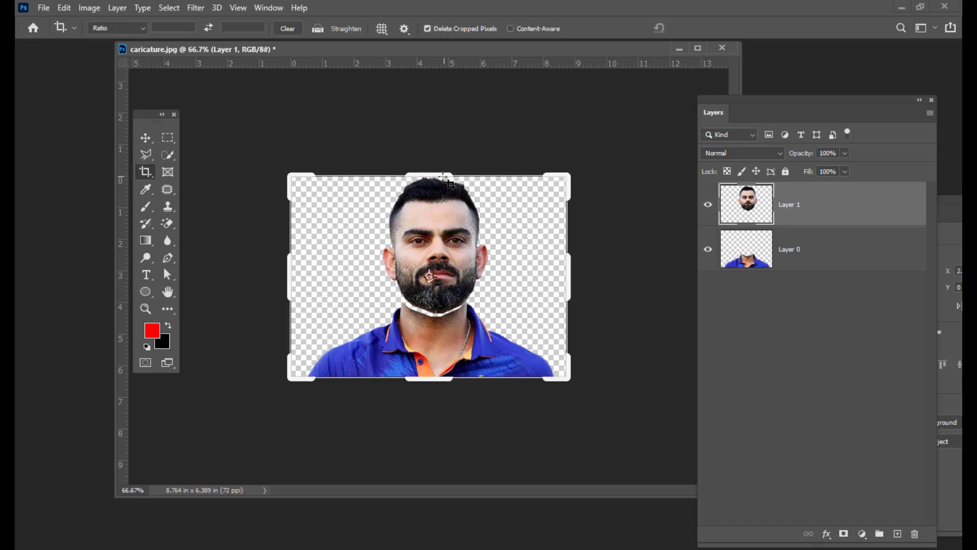
left_click_drag(430, 173, 430, 128)
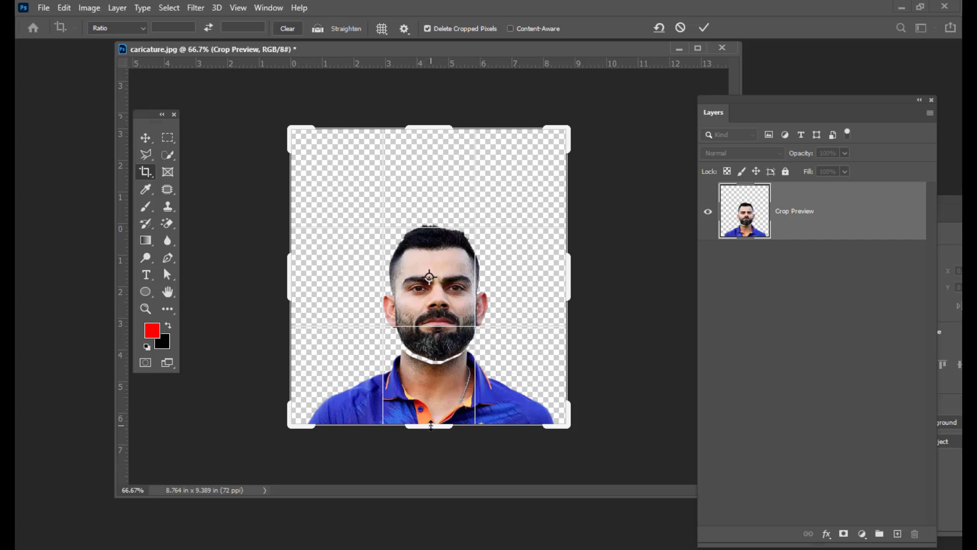
left_click_drag(431, 125, 431, 115)
key("v")
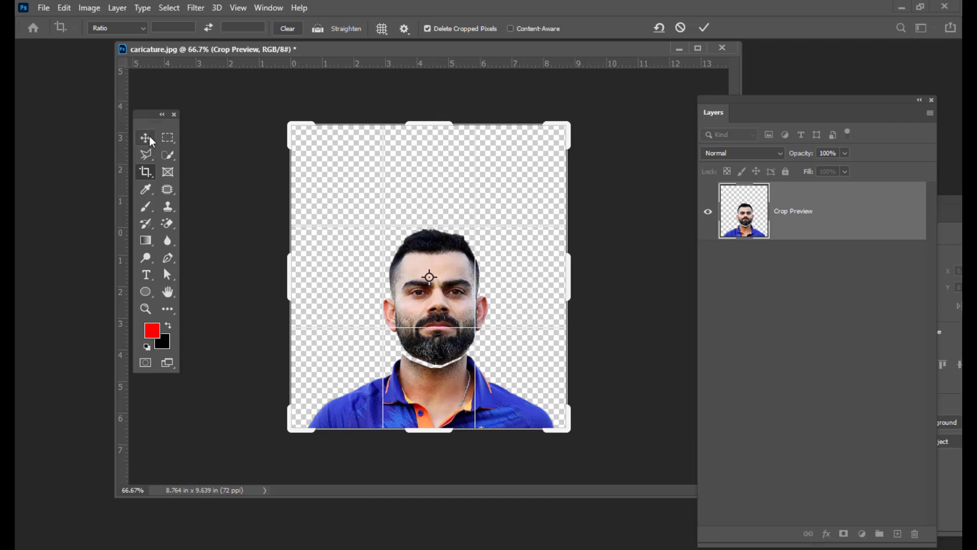
key("ctrl")
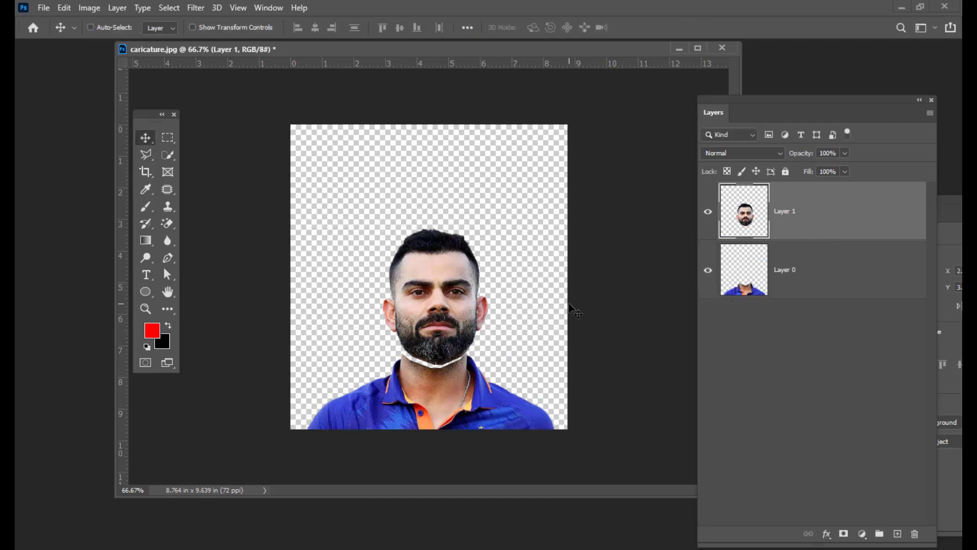
- Move the head layer up into the empty canvas, leaving a wide gap above the neck
left_click_drag(461, 287, 460, 235)
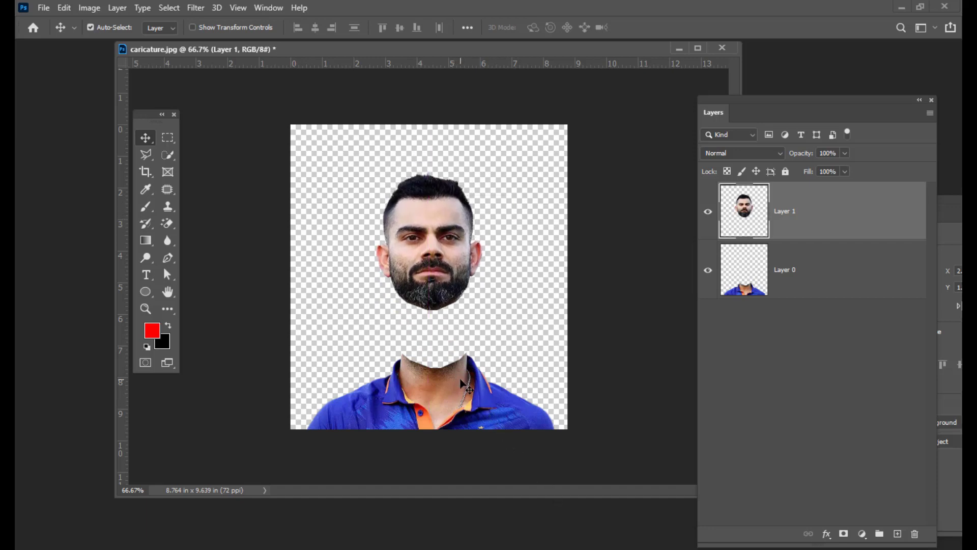
left_click_drag(448, 257, 448, 249)
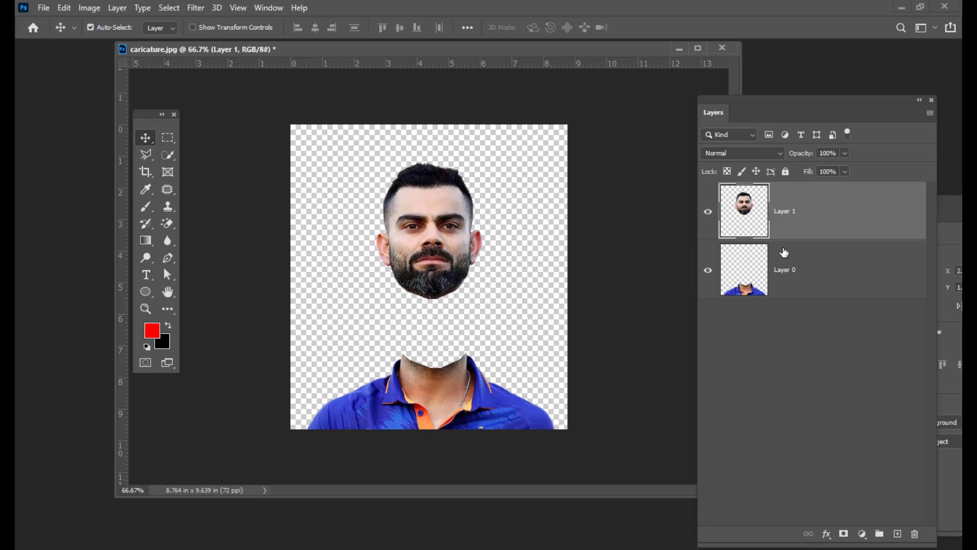
- Scale the neck and shirt layer proportionally to about 66.28% beneath the head
left_click(802, 268)
key("ctrl+t")
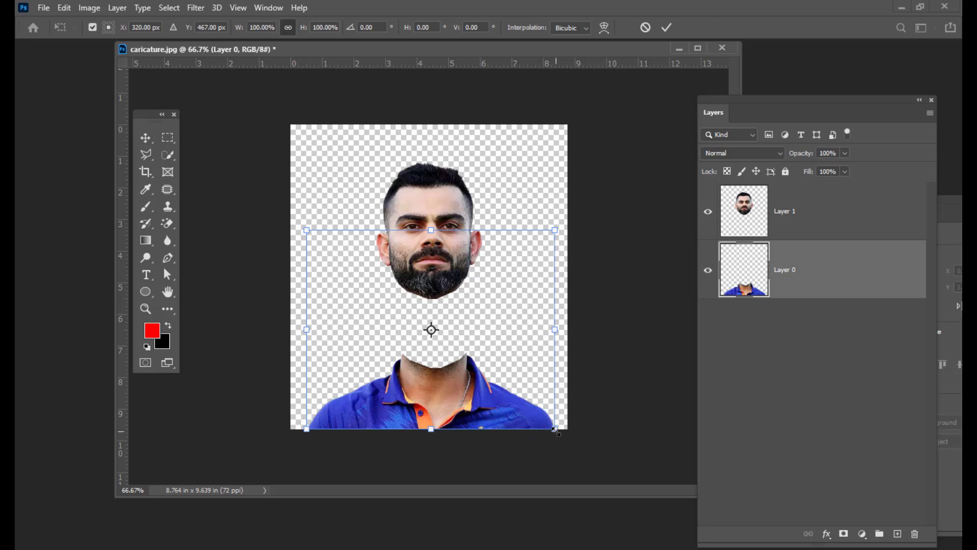
left_click_drag(558, 432, 510, 398)
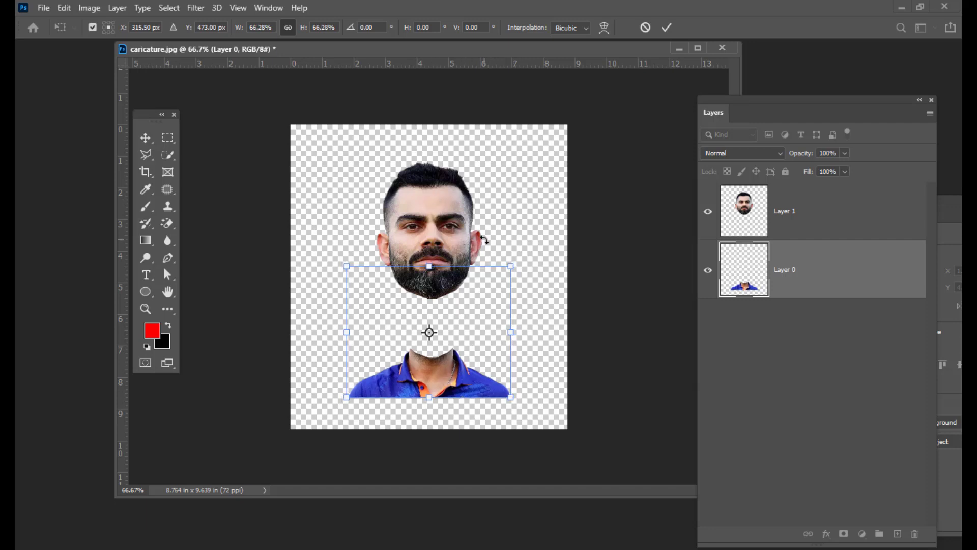
key("Return")
left_click_drag(719, 112, 737, 100)
key("ctrl+plus")
key("ctrl+plus")
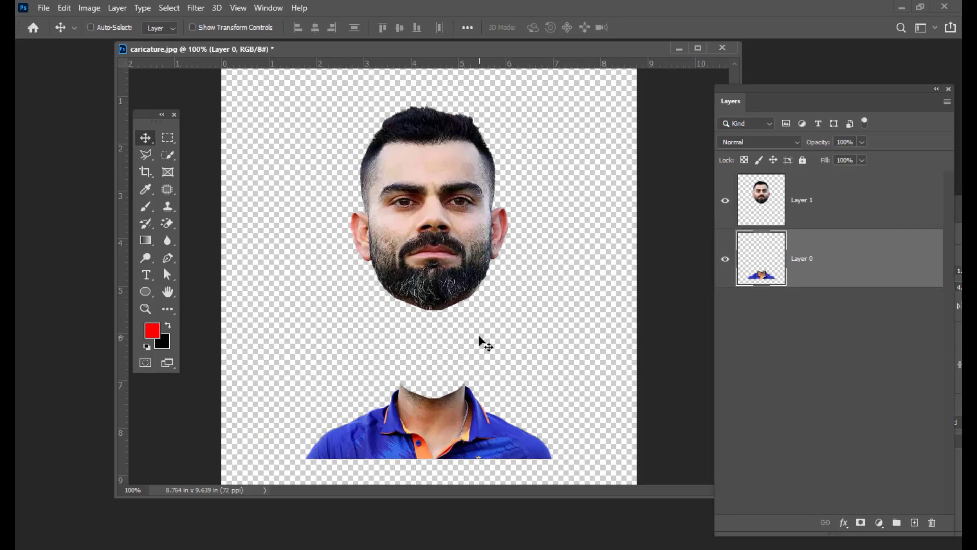
- Outline the bare neck above the collar on the shirt layer with the Polygonal Lasso, closing the selection over the neck's cut edge
scroll(500, 321, "down", 4)
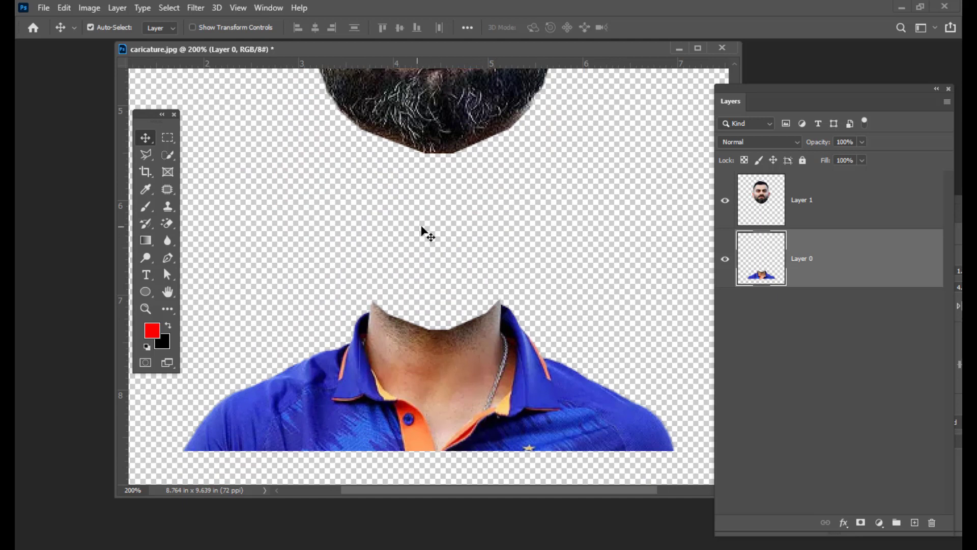
scroll(421, 234, "up", 1)
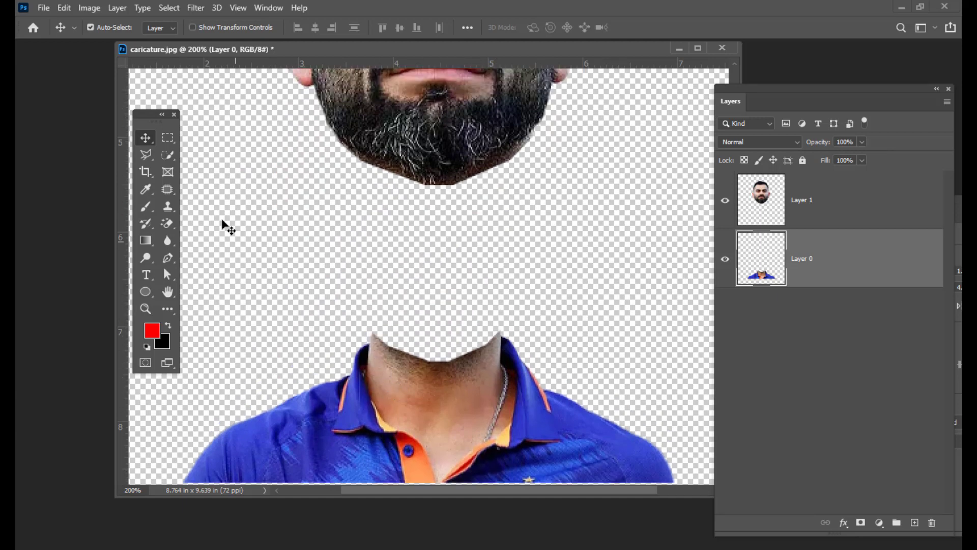
left_click_drag(146, 155, 178, 160)
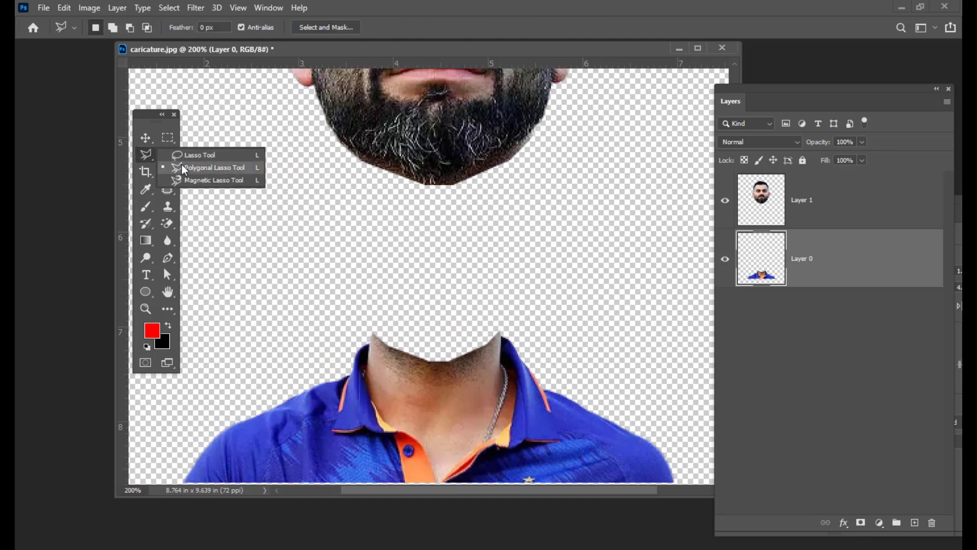
left_click(175, 168)
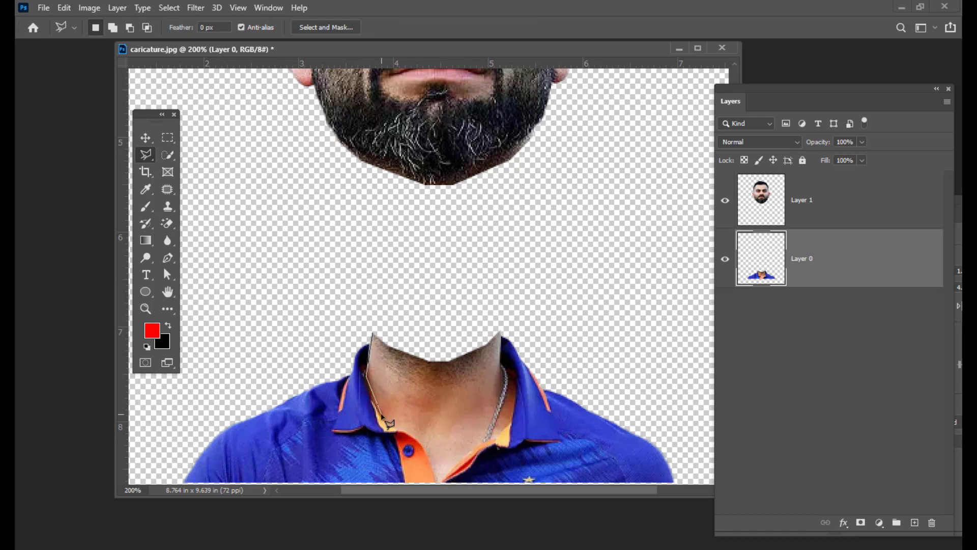
left_click(383, 417)
left_click(430, 436)
left_click(474, 423)
left_click(498, 402)
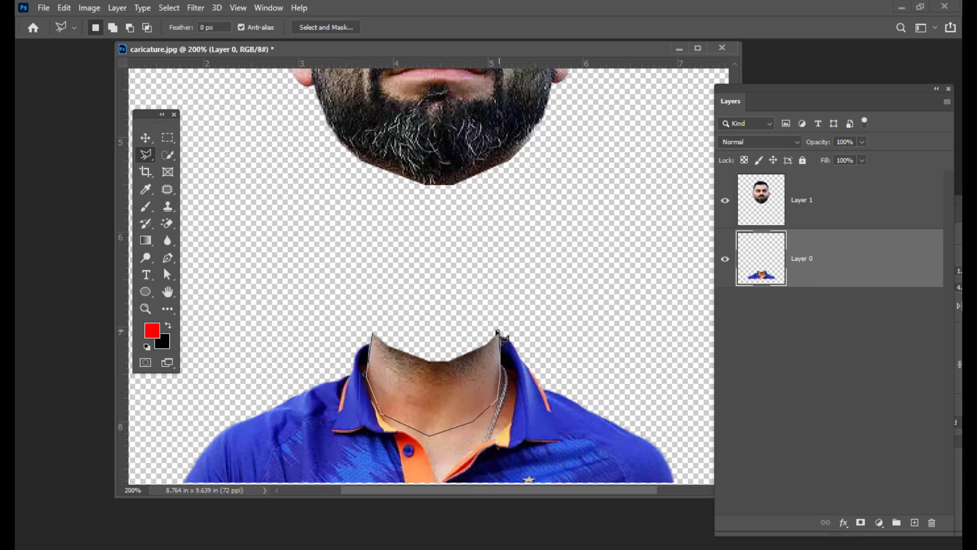
left_click(500, 331)
left_click(435, 343)
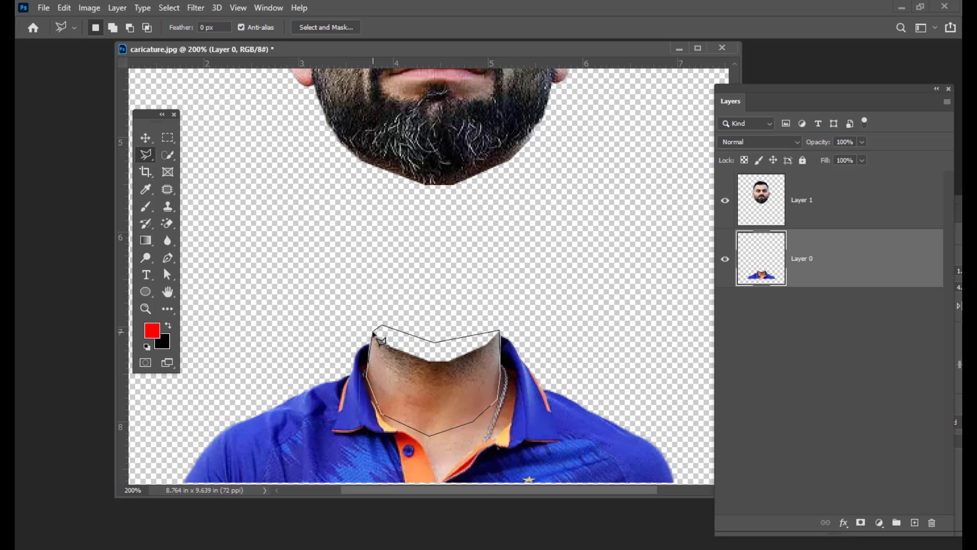
left_click(374, 334)
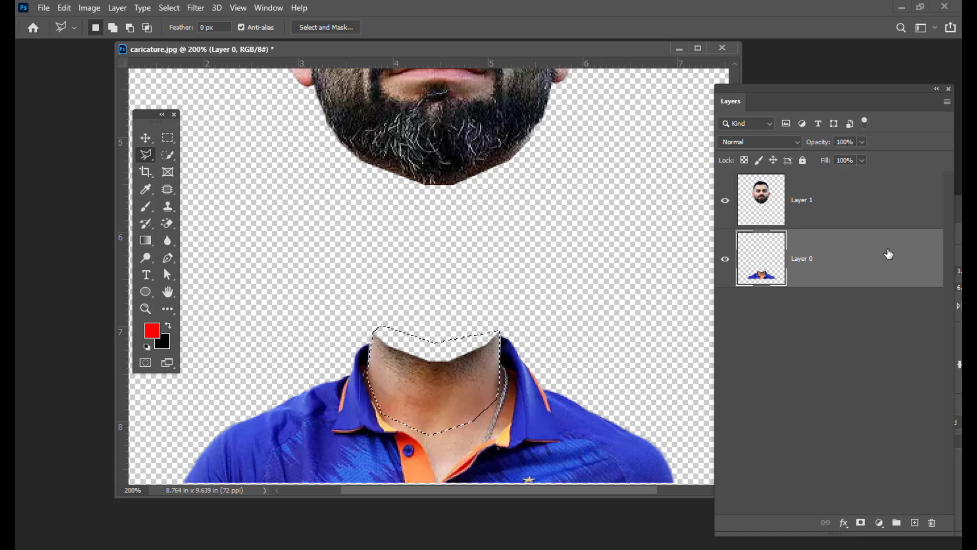
- Copy the selected neck onto its own layer and move the copy up until its upper edge sits behind the beard
key("ctrl+j")
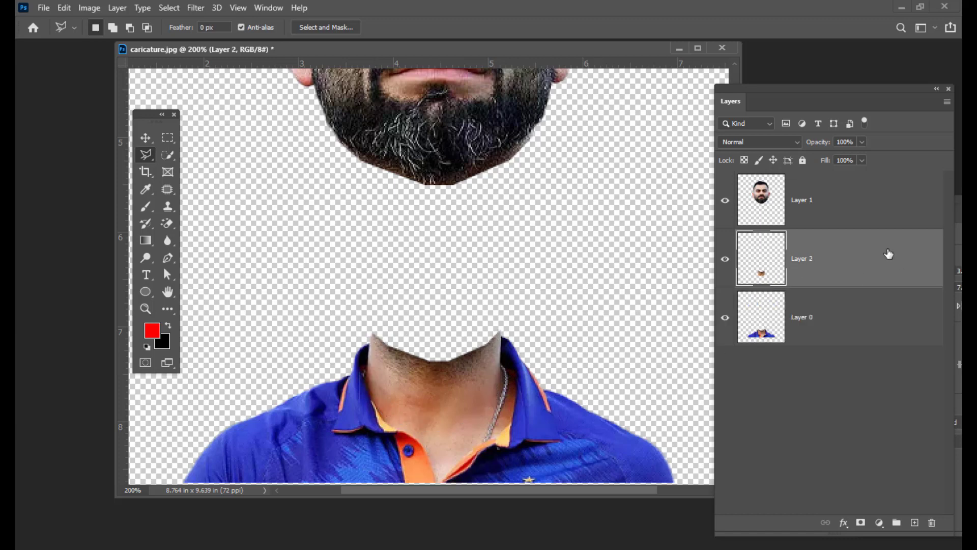
left_click(145, 138)
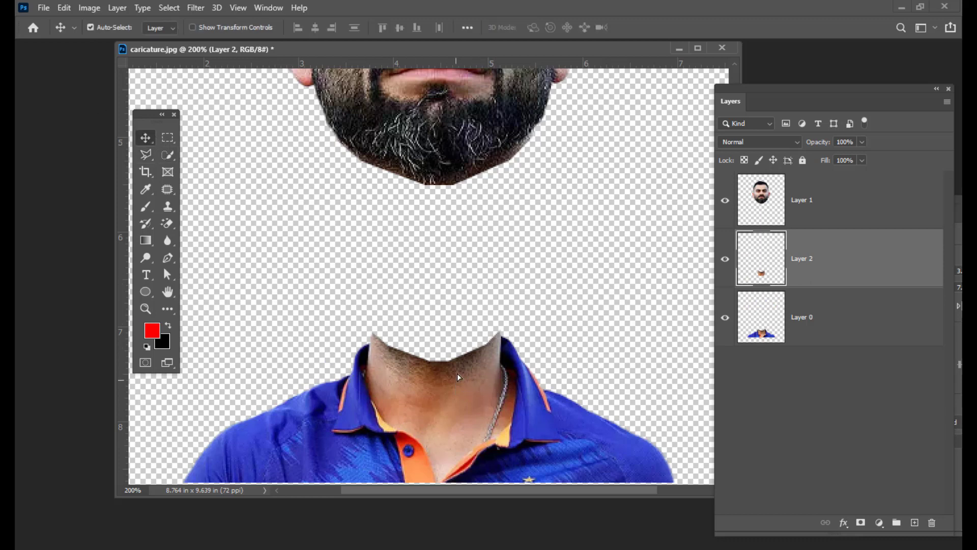
left_click_drag(460, 376, 462, 204)
- Warp the neck copy with Free Transform, pulling its lower edge down to the collar to bridge the gap
key("ctrl+minus")
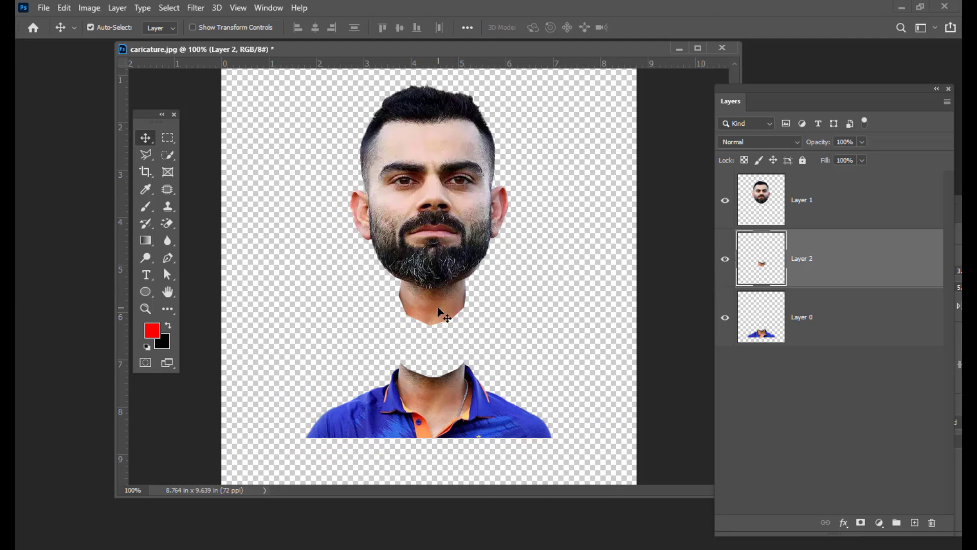
scroll(485, 285, "up", 1)
left_click_drag(488, 48, 491, 85)
key("ctrl+t")
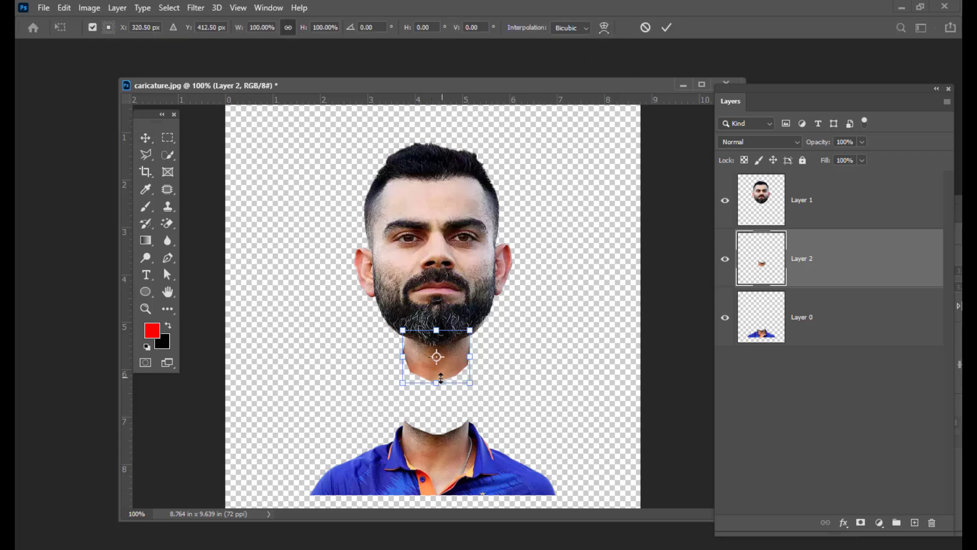
left_click(604, 28)
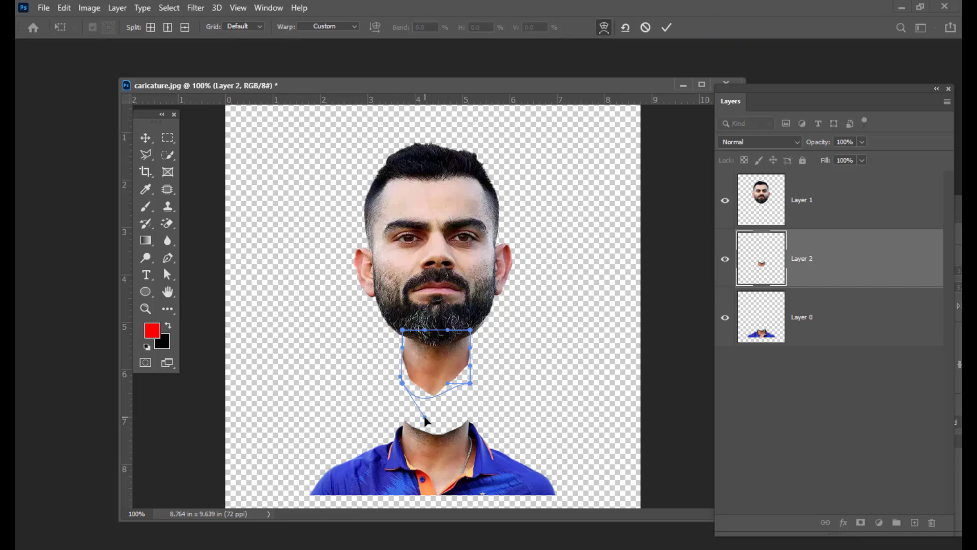
left_click_drag(403, 388, 402, 439)
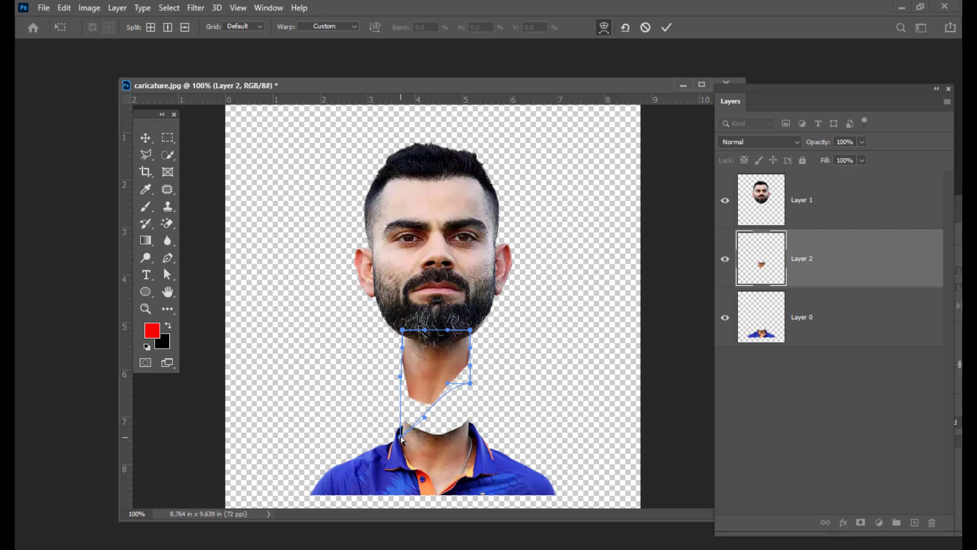
left_click_drag(412, 392, 411, 405)
left_click_drag(430, 359, 463, 407)
left_click_drag(450, 370, 445, 341)
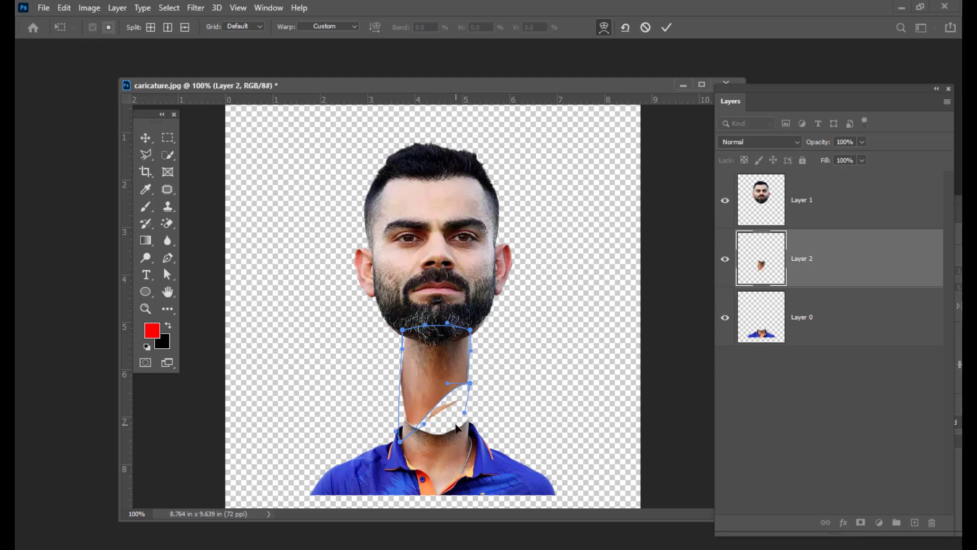
left_click_drag(451, 395, 442, 448)
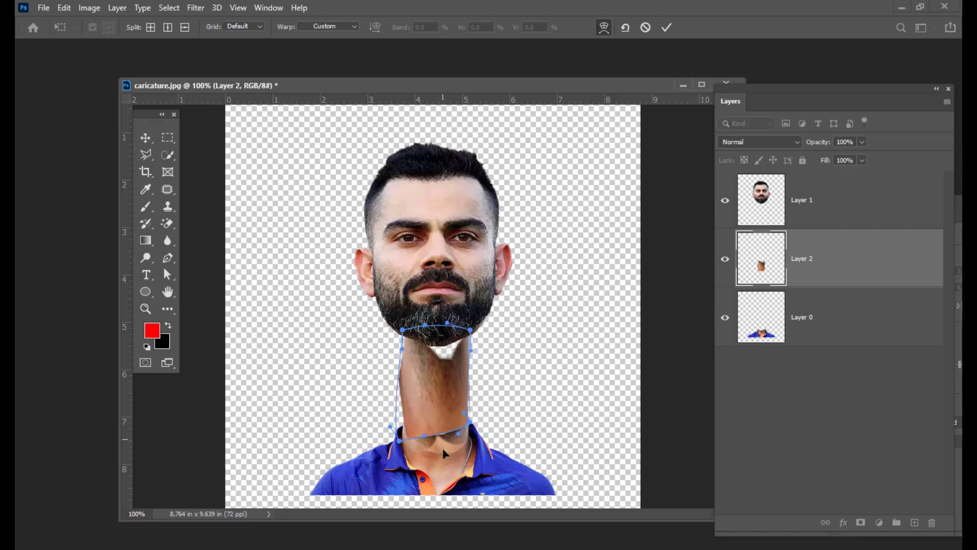
- Refine the warp by widening the neck's upper corners behind the beard and straightening its sides and lower edge, and apply it
left_click_drag(453, 375, 410, 365)
left_click_drag(403, 330, 393, 328)
left_click_drag(470, 331, 482, 322)
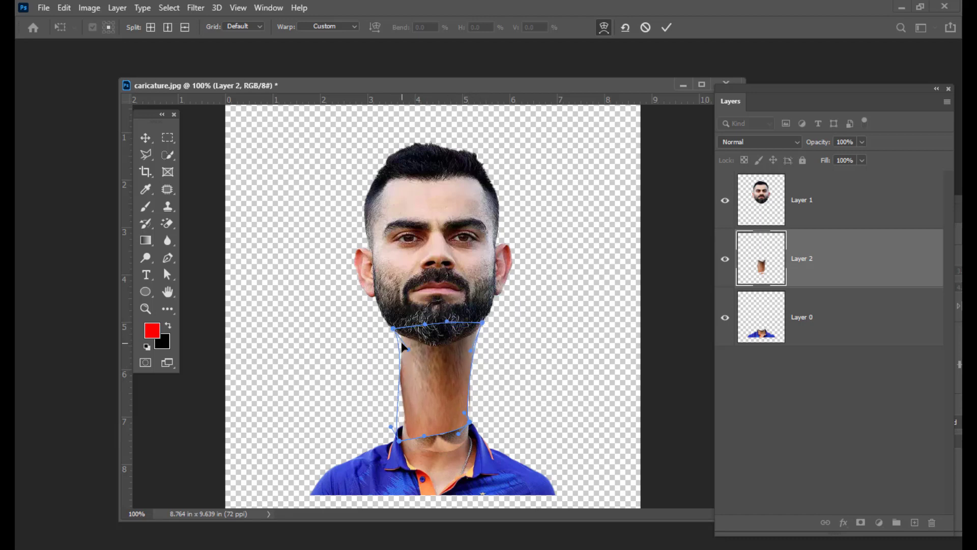
mouse_move(406, 348)
left_mouse_down()
mouse_move(395, 347)
mouse_move(409, 347)
left_mouse_up()
mouse_move(391, 427)
left_mouse_down()
mouse_move(413, 405)
mouse_move(406, 420)
left_mouse_up()
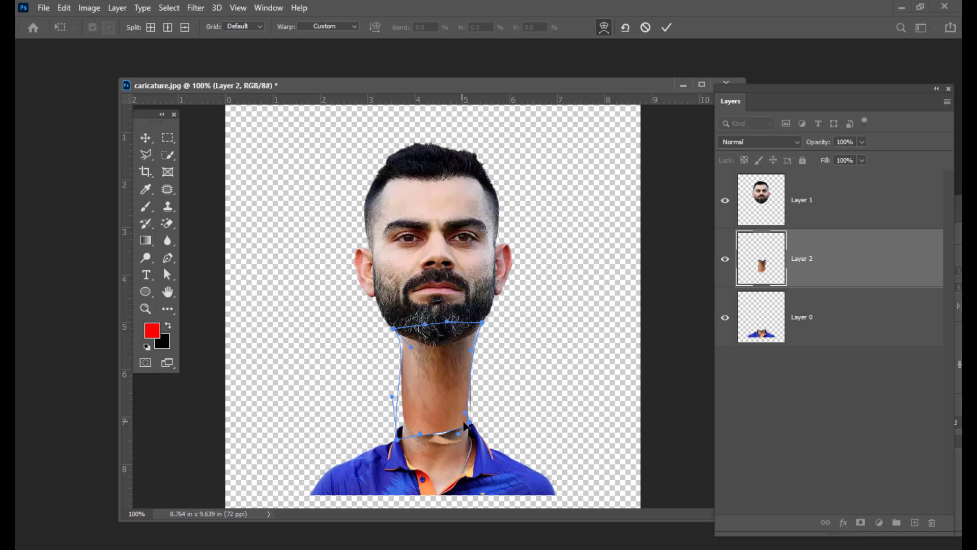
left_click_drag(443, 429, 443, 429)
left_click_drag(451, 428, 453, 432)
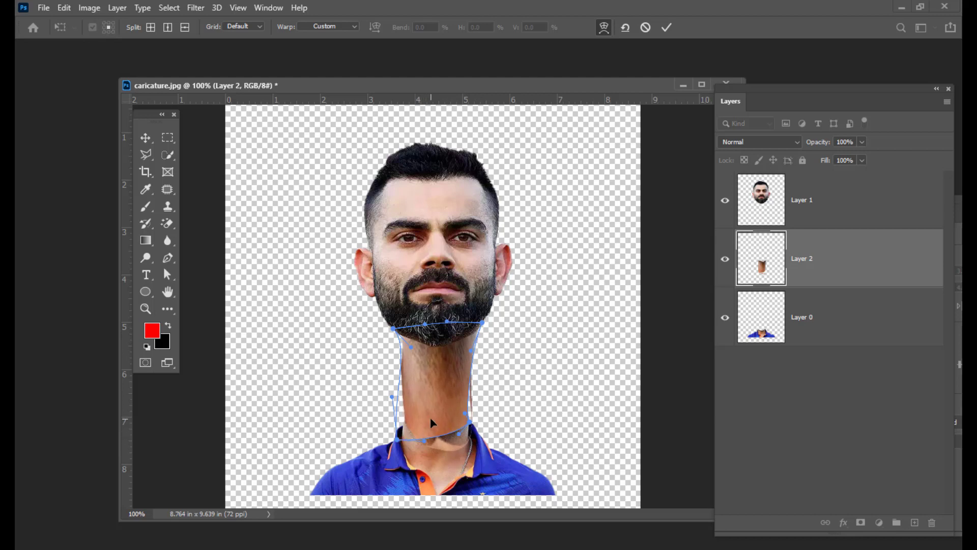
left_click_drag(471, 427, 470, 424)
left_click(667, 27)
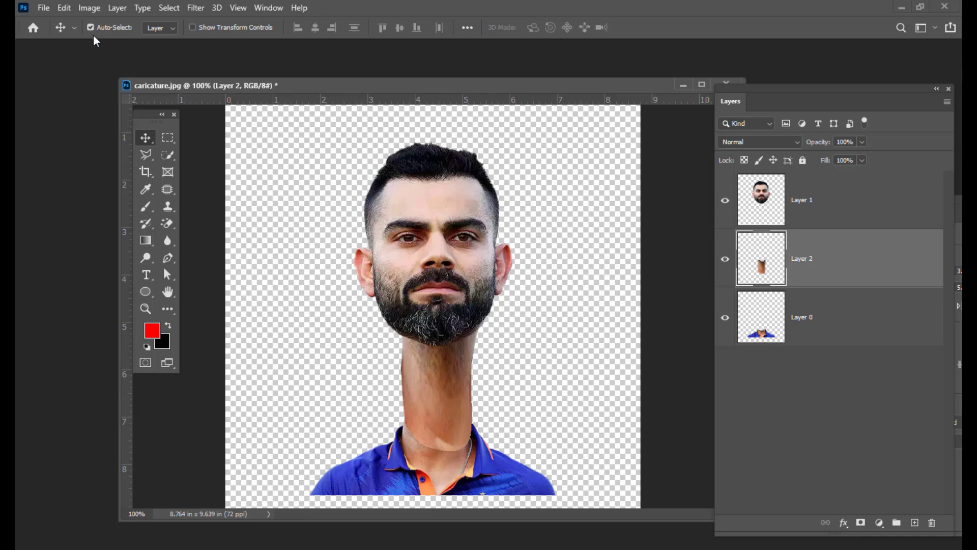
- Start Puppet Warp on the stretched neck, pin its upper corner and lower edge, and nudge a lower pin upward
left_click(63, 8)
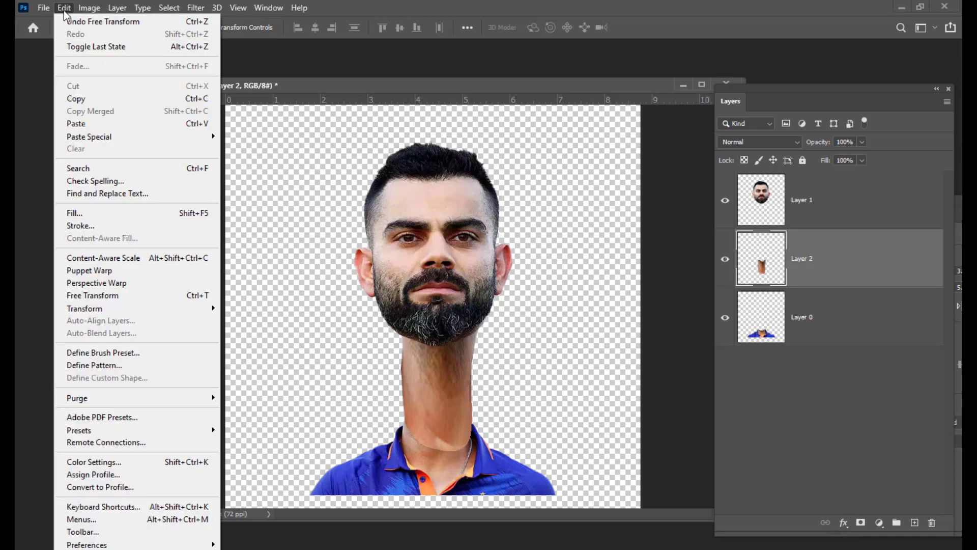
left_click(108, 273)
left_click(402, 333)
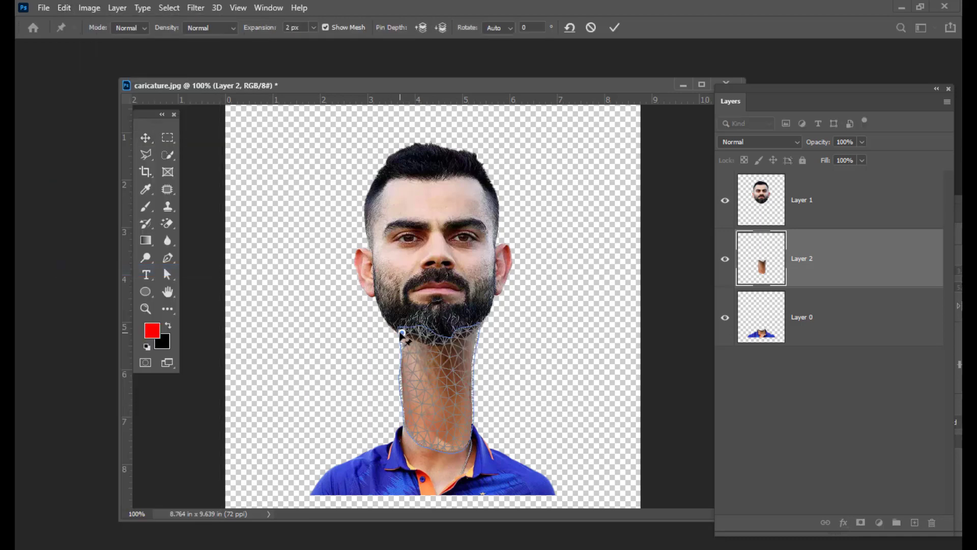
left_click(452, 437)
left_click_drag(452, 437, 451, 435)
left_click(408, 417)
left_click(427, 430)
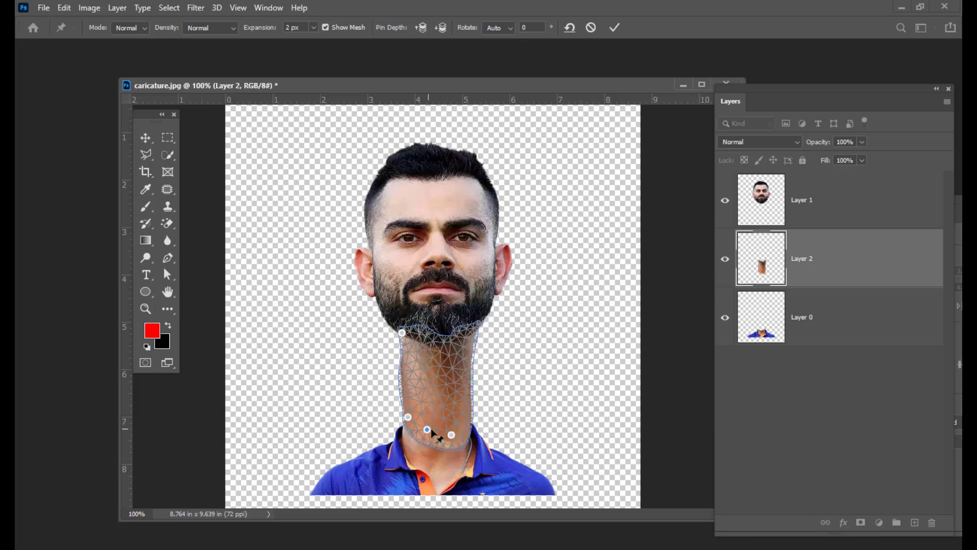
left_click_drag(452, 435, 451, 426)
- Add Puppet Warp pins across the top of the neck beneath the beard and adjust the upper corners
left_click(432, 344)
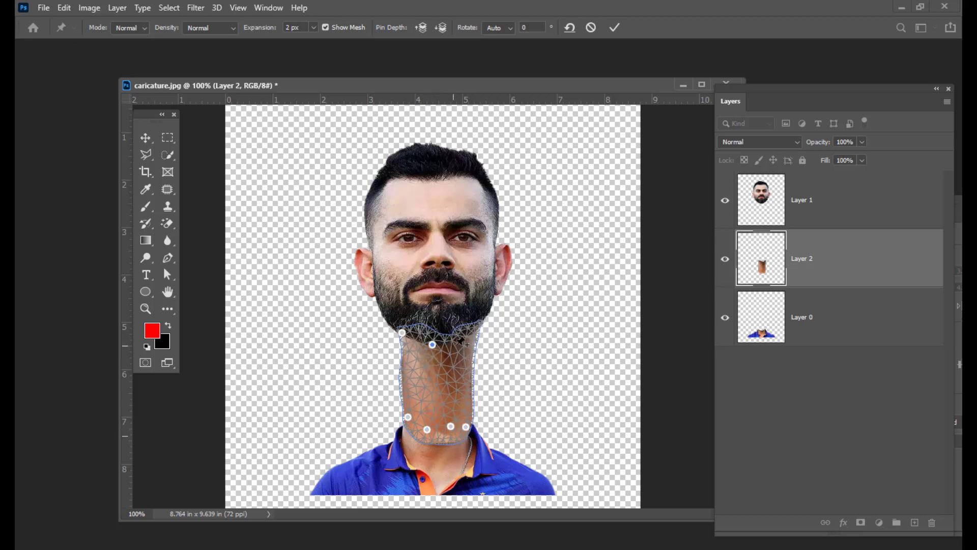
left_click(471, 337)
left_click_drag(402, 332, 473, 336)
left_click(414, 341)
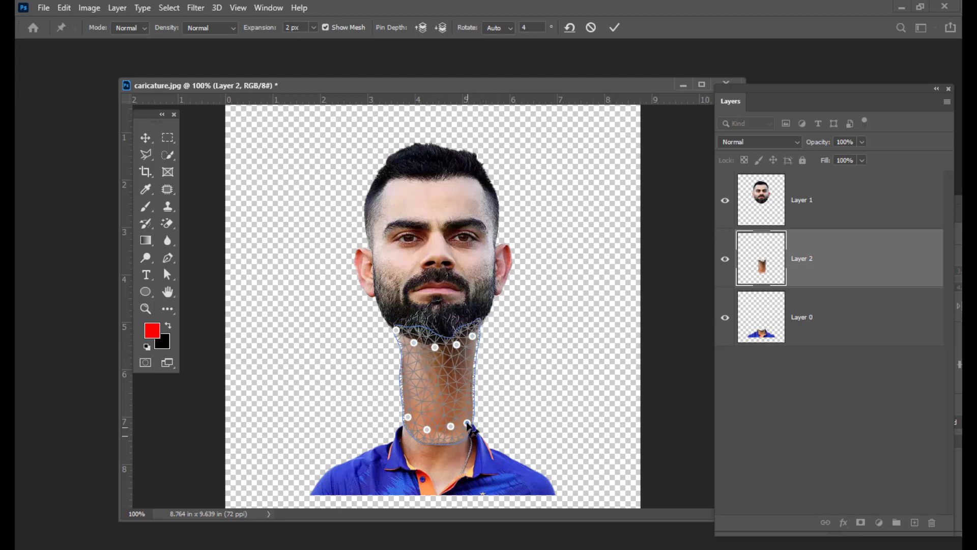
- Shift the lower Puppet Warp pins slightly down to meet the collar and apply the warp
left_click_drag(451, 427, 407, 419)
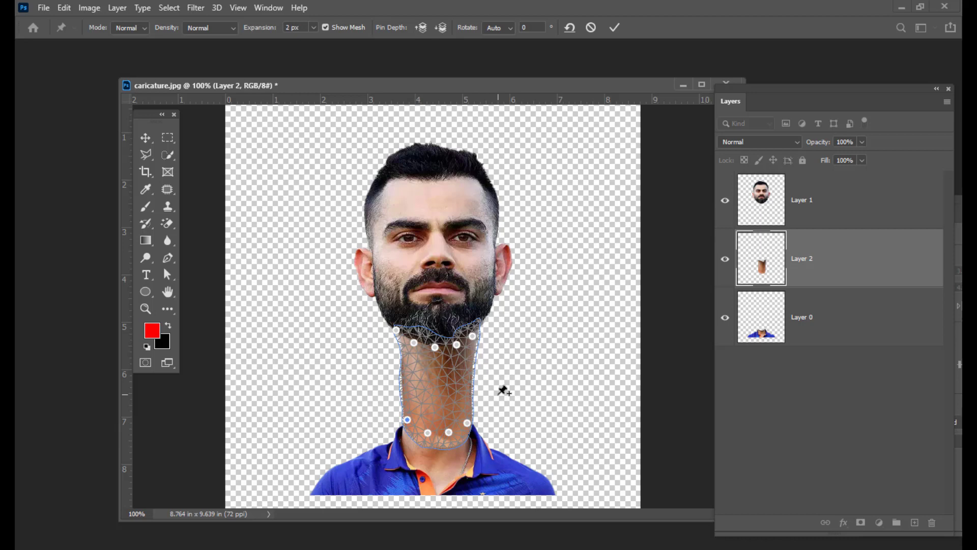
left_click_drag(449, 434, 427, 437)
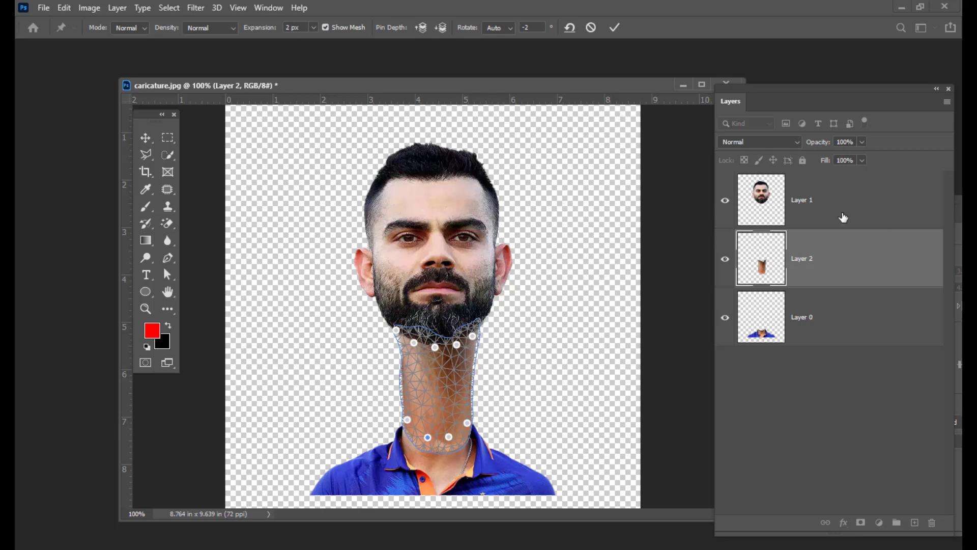
left_click(614, 28)
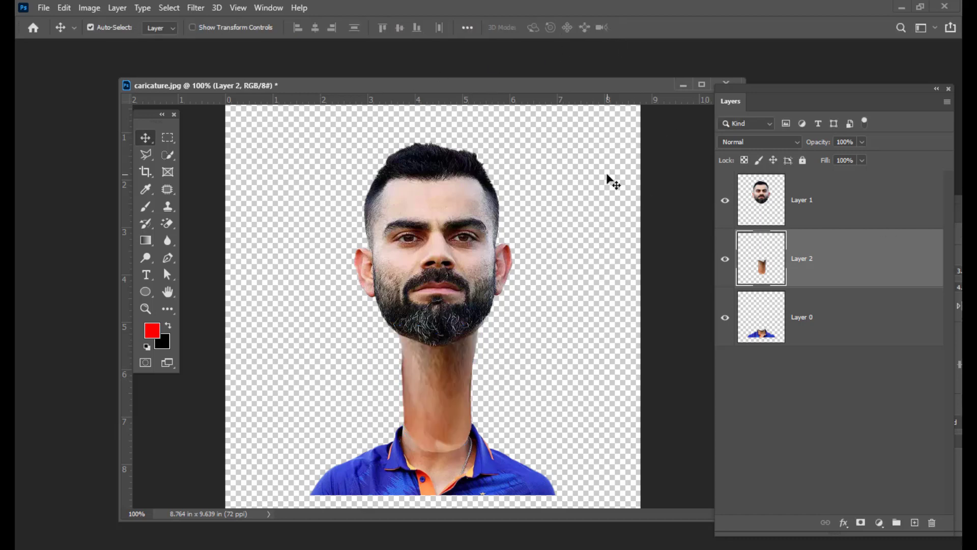
- Merge the stretched neck layer with the shirt layer and widen the document window for more working room
left_click(858, 312, "shift")
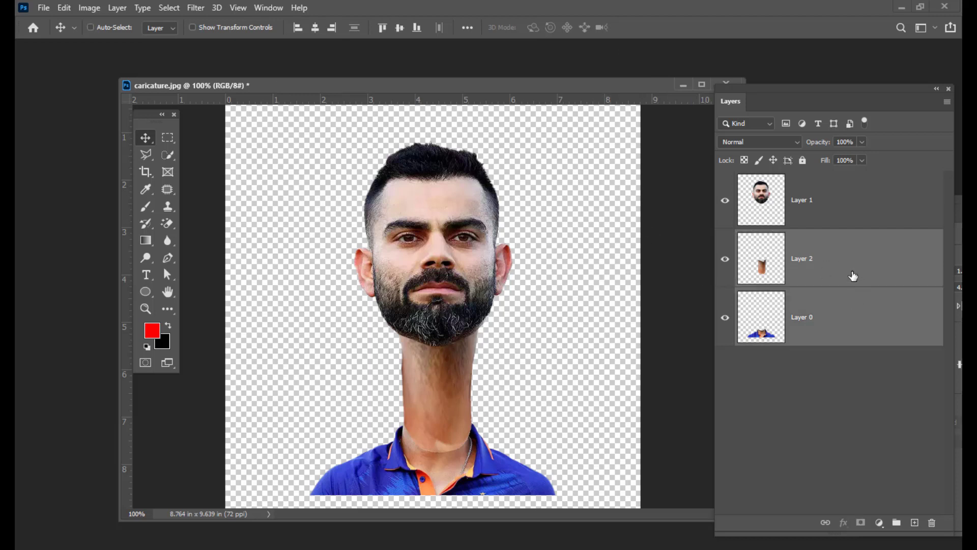
key("ctrl+e")
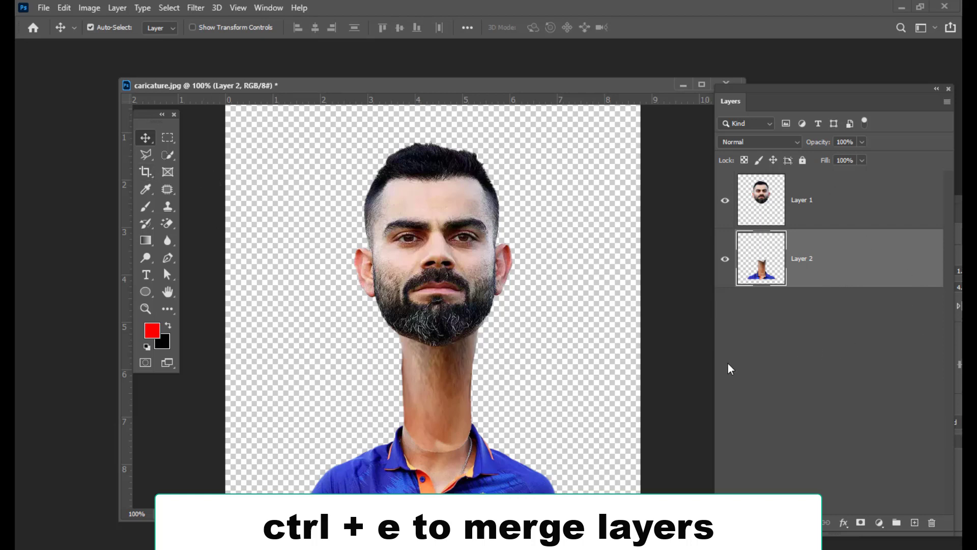
scroll(570, 283, "down", 2)
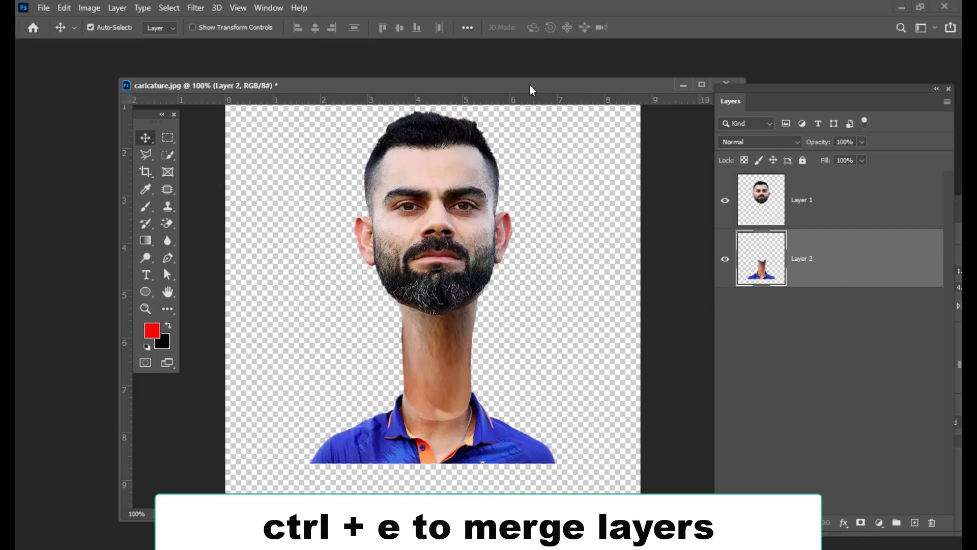
left_click_drag(529, 84, 485, 59)
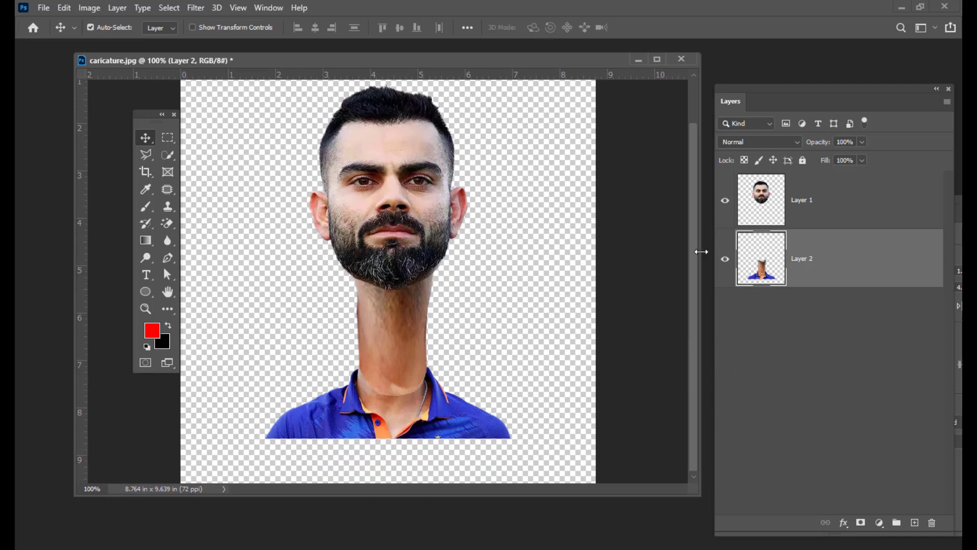
left_click_drag(698, 252, 770, 143)
left_click_drag(765, 97, 787, 88)
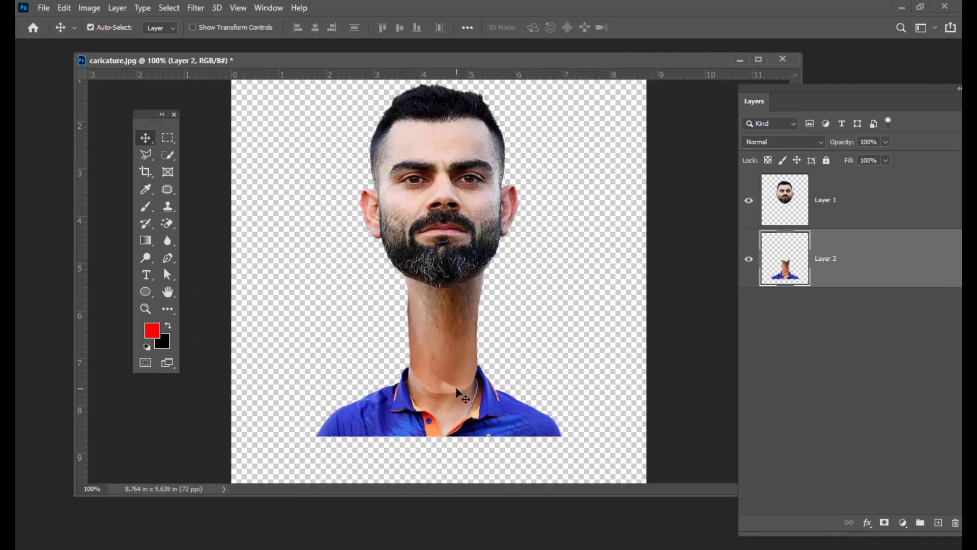
- Clone collar-side skin over the visible seam at the base of the stretched neck, using a size 20 Clone Stamp
scroll(502, 410, "up", 5)
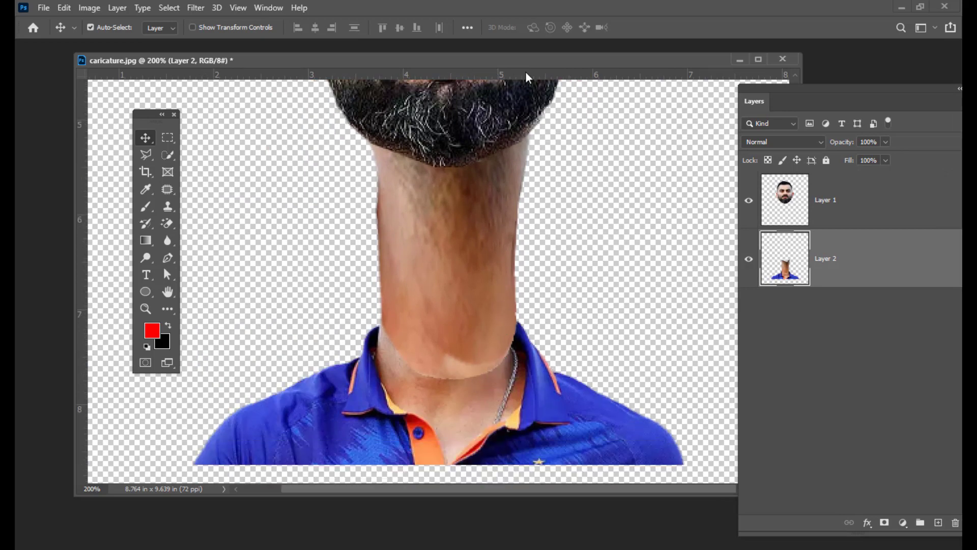
left_click(168, 204)
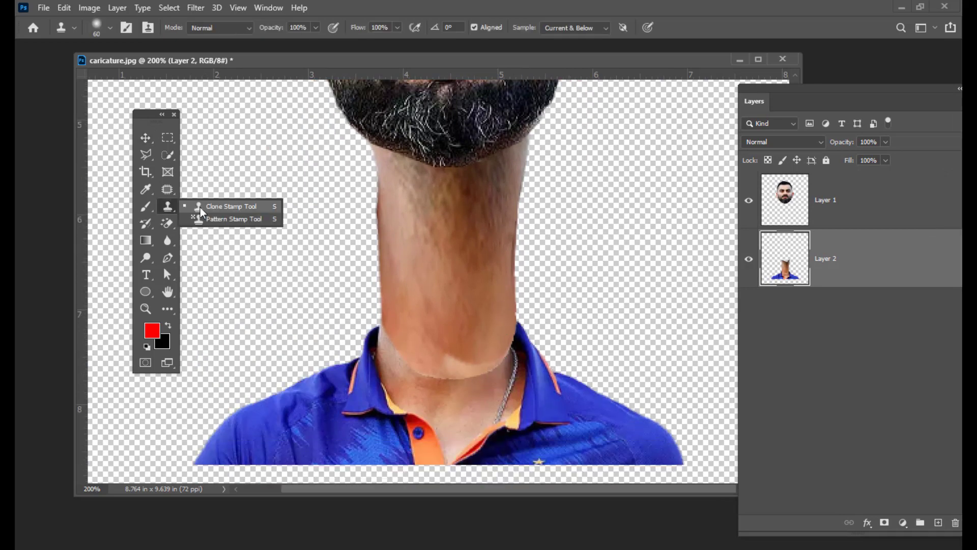
left_click(200, 206)
key("bracketleft")
key("bracketleft")
key("bracketleft")
key("bracketleft")
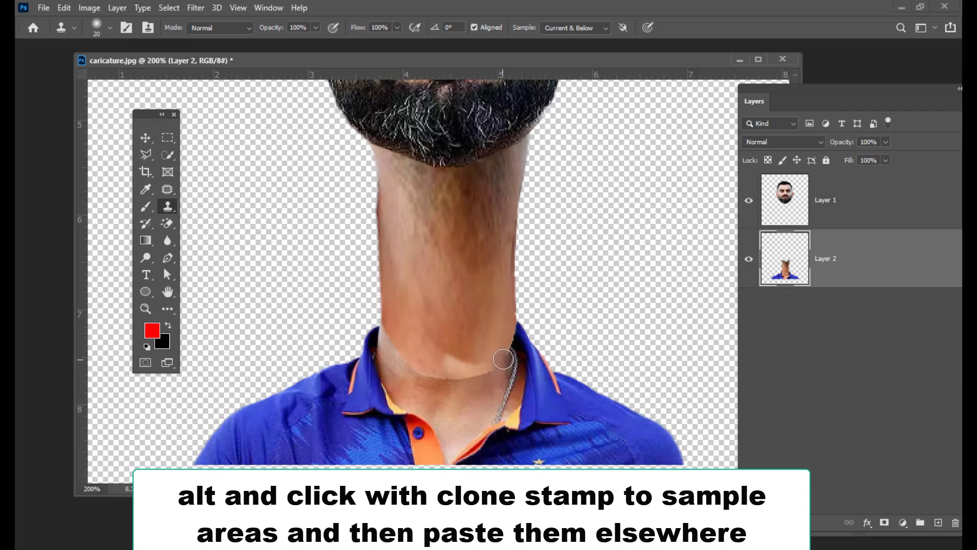
left_click(487, 388, "alt")
mouse_move(471, 376)
left_mouse_down()
mouse_move(486, 375)
mouse_move(474, 382)
left_mouse_up()
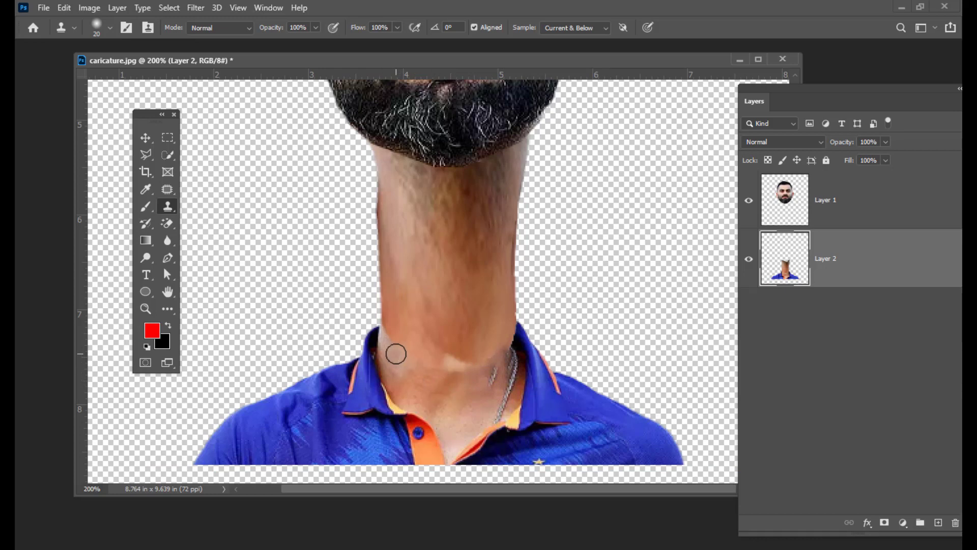
- Patch the neck edge beside the collar and clone clean skin over the stray chain fragment next to the necklace
left_click(392, 333)
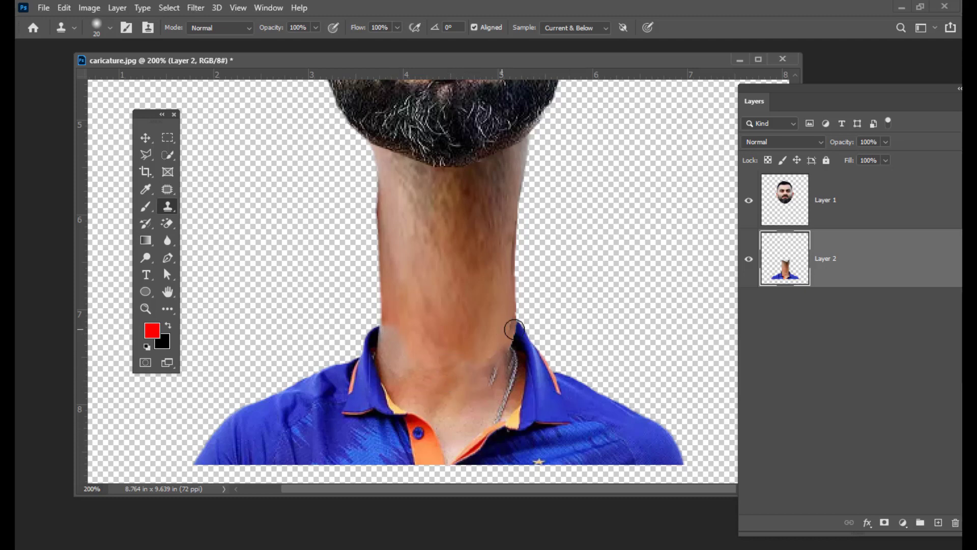
left_click(493, 353, "alt")
left_click(494, 377)
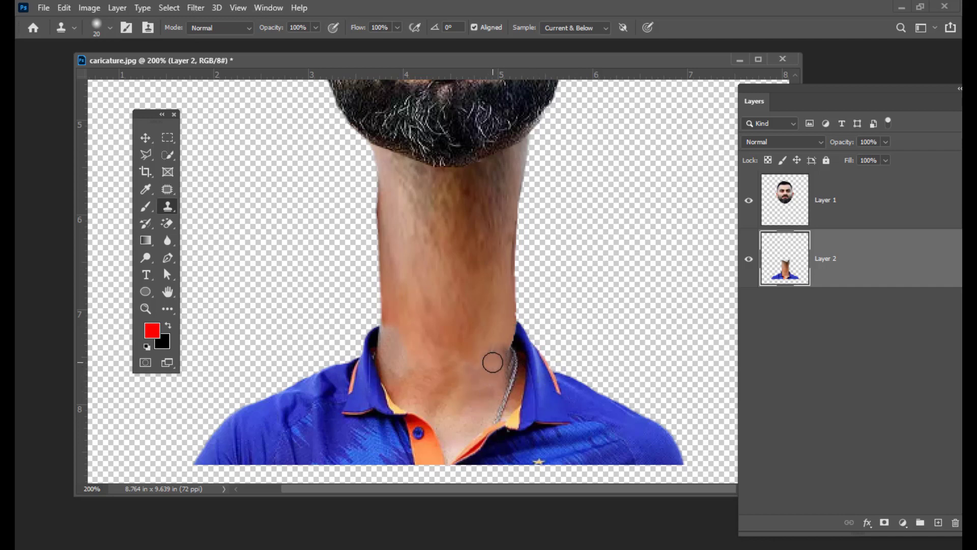
left_click_drag(493, 356, 504, 348)
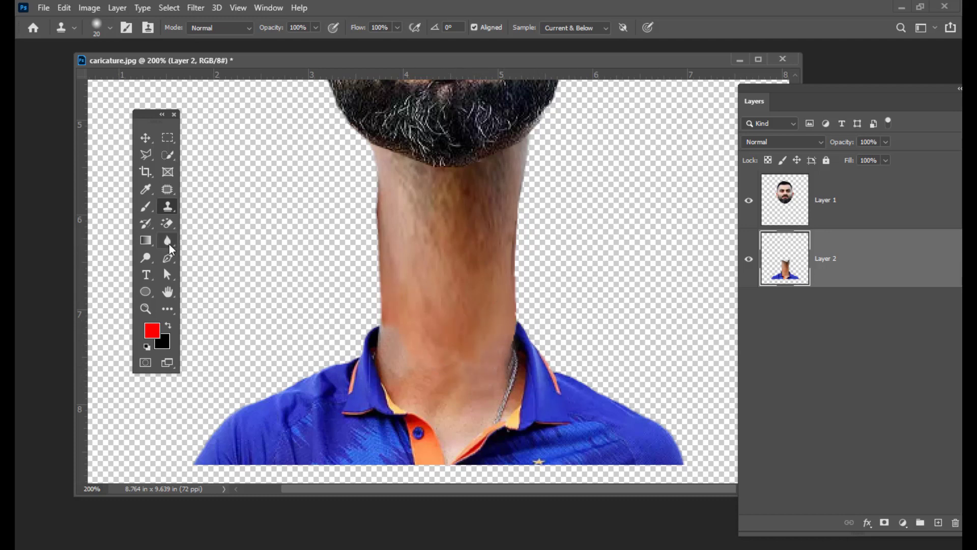
- Soften the cloned skin across the base of the neck with the Blur tool at size 40
left_click_drag(167, 241, 212, 242)
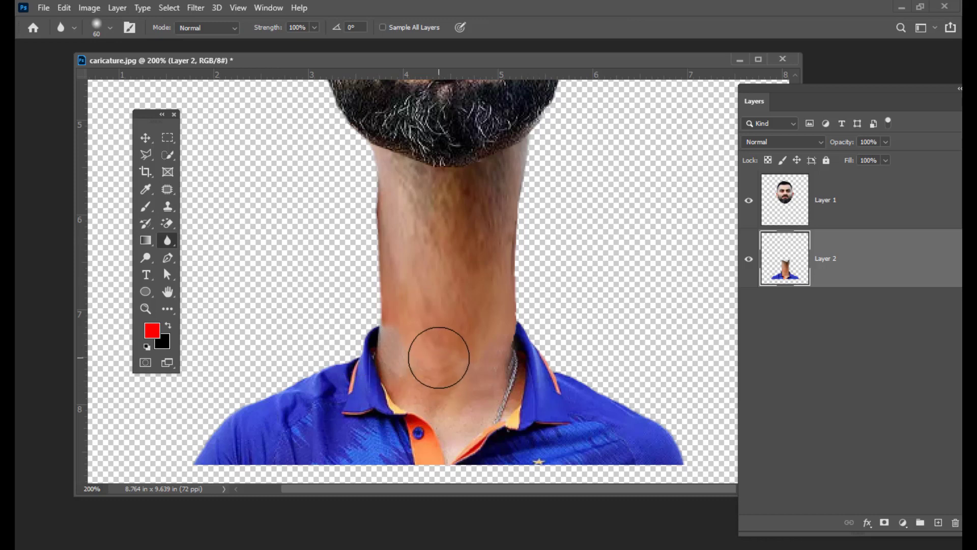
key("bracketleft")
key("bracketleft")
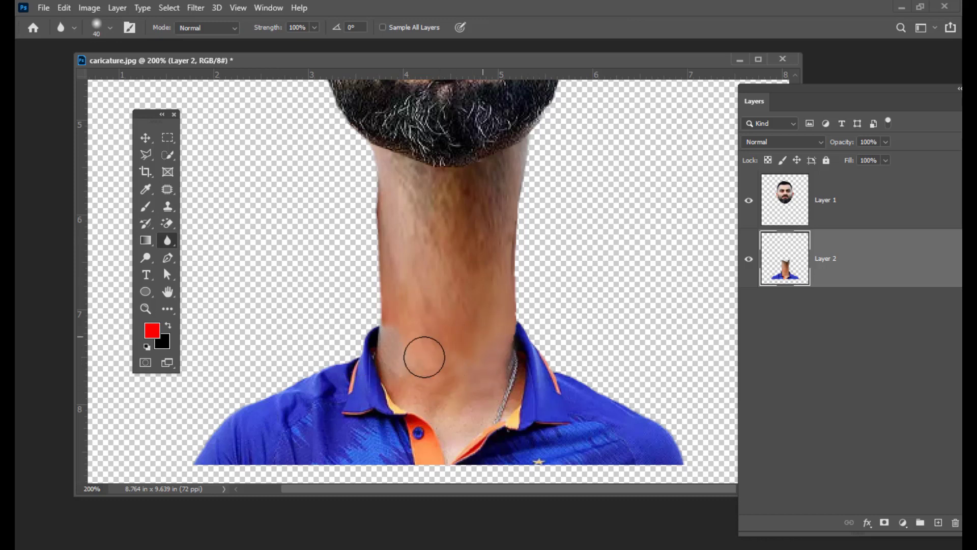
mouse_move(424, 357)
left_mouse_down()
mouse_move(399, 323)
mouse_move(417, 359)
mouse_move(399, 373)
mouse_move(403, 339)
left_mouse_up()
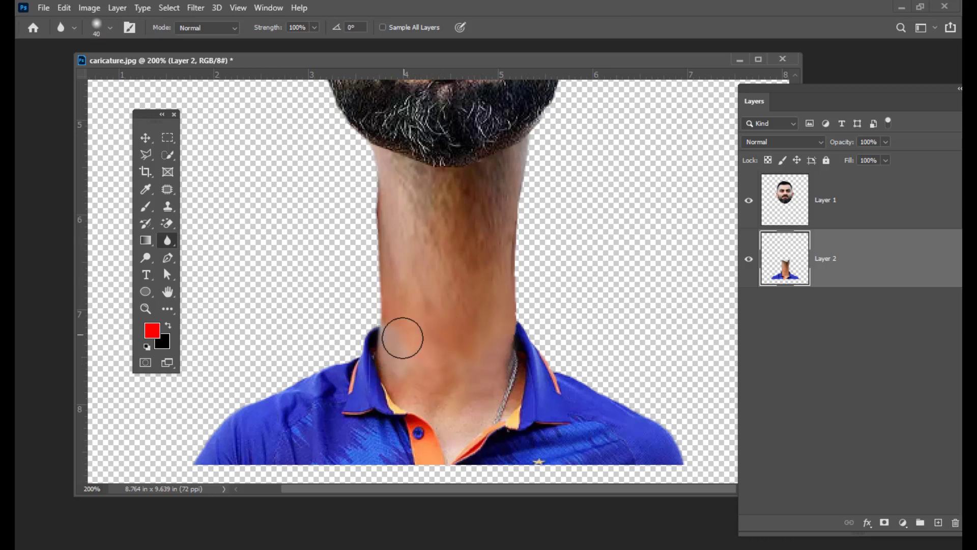
mouse_move(480, 345)
left_mouse_down()
mouse_move(482, 372)
mouse_move(499, 350)
mouse_move(430, 369)
mouse_move(405, 346)
mouse_move(459, 345)
mouse_move(469, 364)
mouse_move(485, 358)
mouse_move(486, 376)
mouse_move(479, 347)
mouse_move(429, 356)
mouse_move(410, 346)
mouse_move(404, 357)
mouse_move(449, 357)
mouse_move(453, 335)
mouse_move(423, 312)
mouse_move(429, 318)
mouse_move(414, 279)
mouse_move(416, 315)
mouse_move(493, 345)
mouse_move(487, 365)
mouse_move(475, 358)
mouse_move(467, 382)
mouse_move(414, 330)
mouse_move(397, 353)
mouse_move(417, 387)
mouse_move(499, 360)
mouse_move(436, 334)
mouse_move(443, 354)
left_mouse_up()
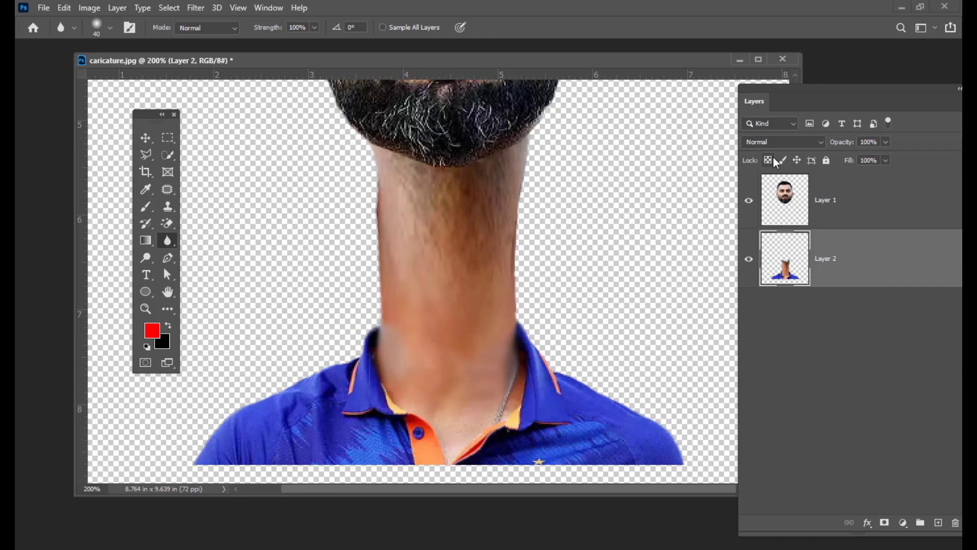
- Enlarge the head on Layer 1 proportionally to 117.69% about its centre and apply the transform
key("ctrl+minus")
key("ctrl+minus")
key("ctrl+plus")
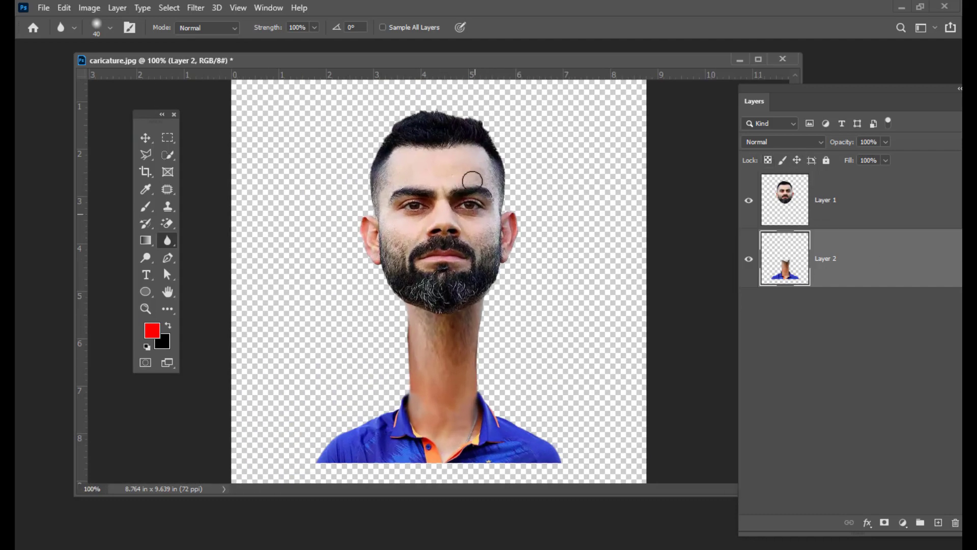
left_click_drag(494, 61, 492, 60)
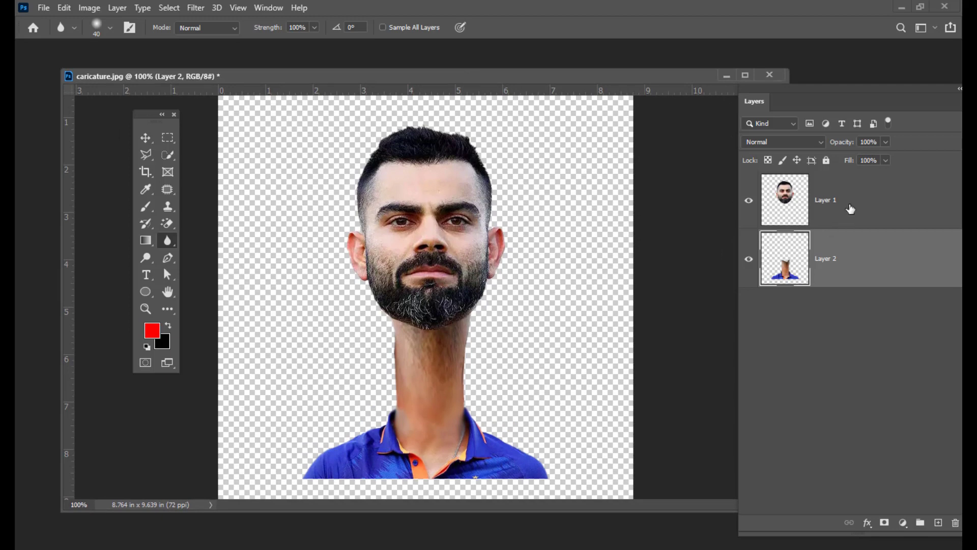
left_click(849, 208)
key("ctrl+t")
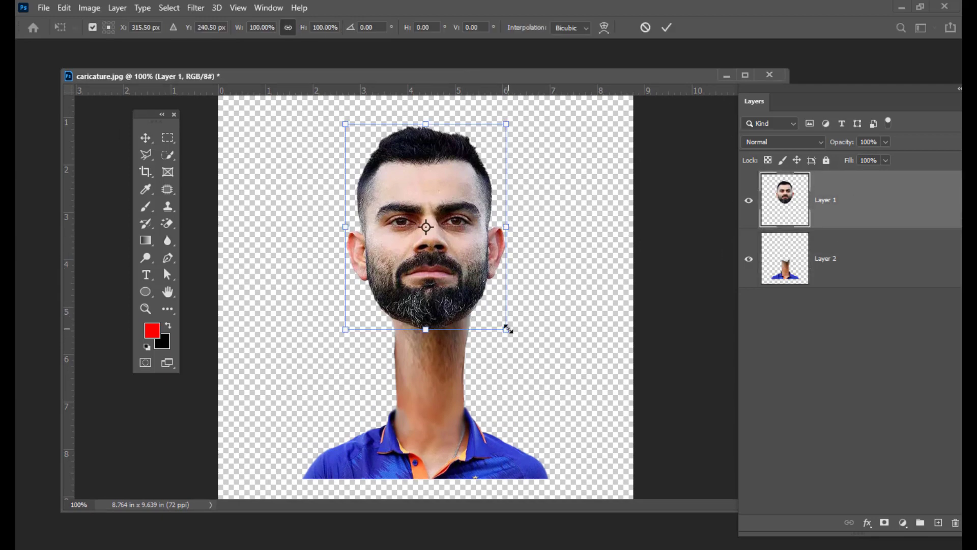
left_click_drag(508, 330, 522, 345)
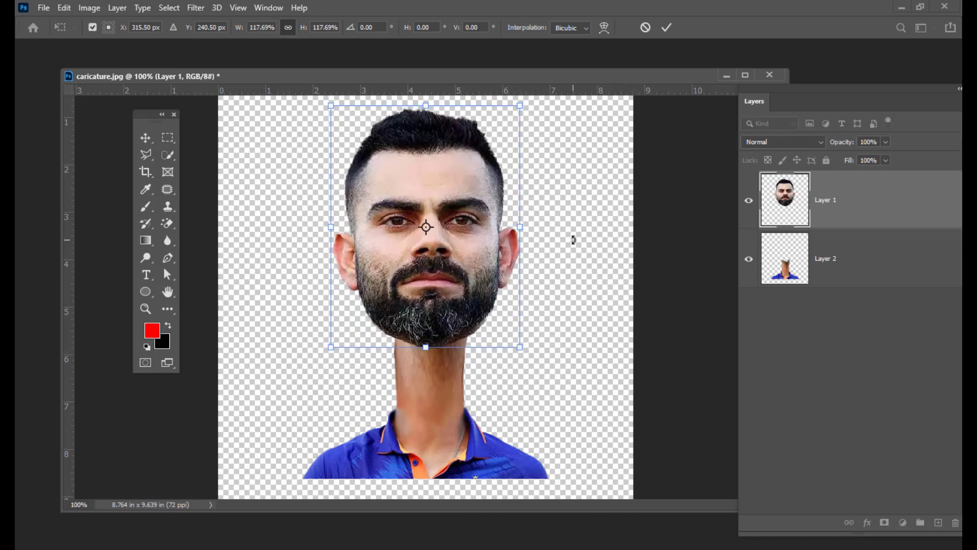
scroll(581, 236, "up", 2)
scroll(581, 237, "down", 2)
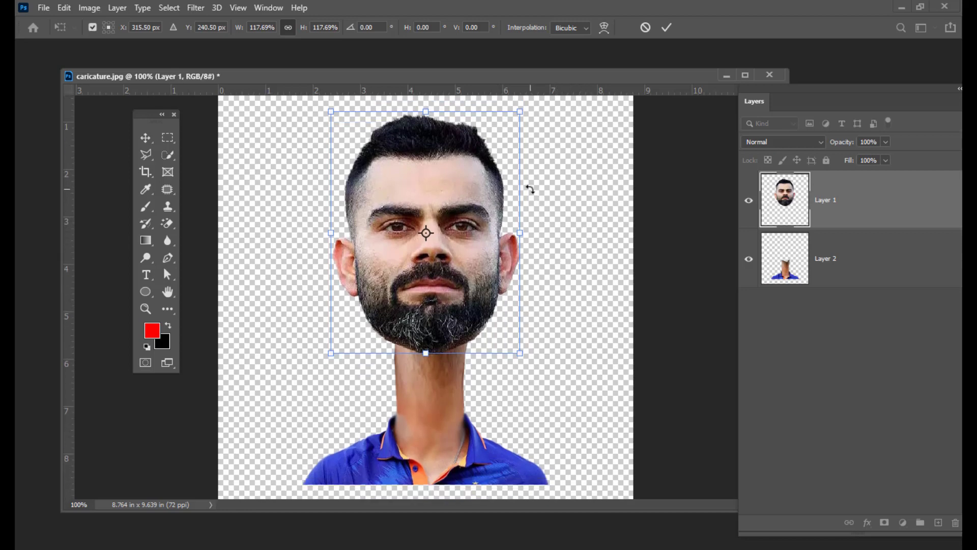
key("Return")
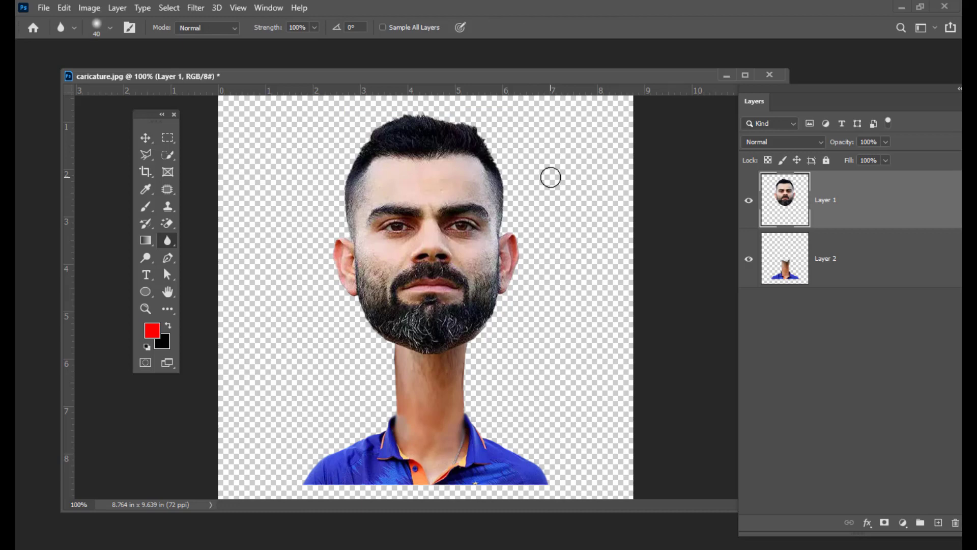
- Reposition the document window and move the toolbox clear of the portrait
left_click_drag(469, 78, 489, 89)
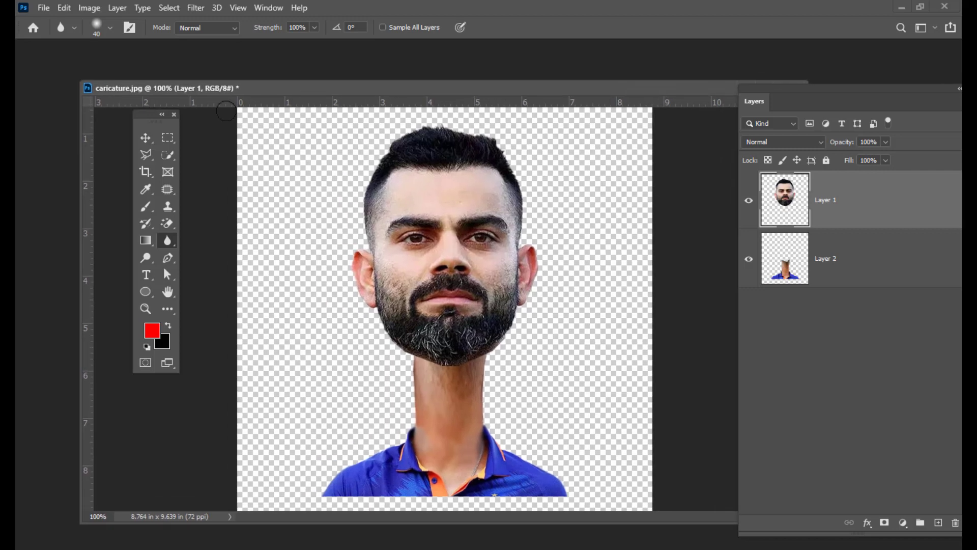
left_click_drag(141, 118, 57, 123)
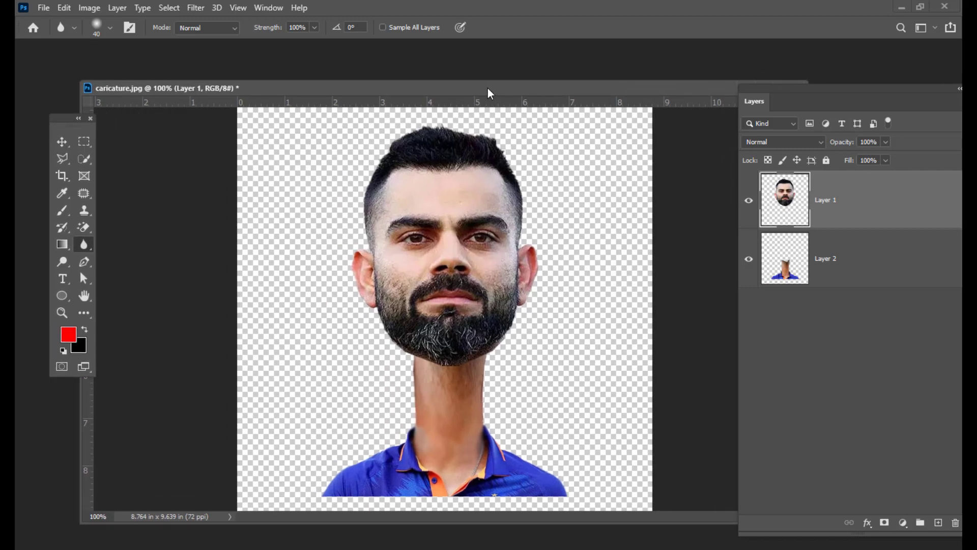
left_click_drag(489, 88, 541, 89)
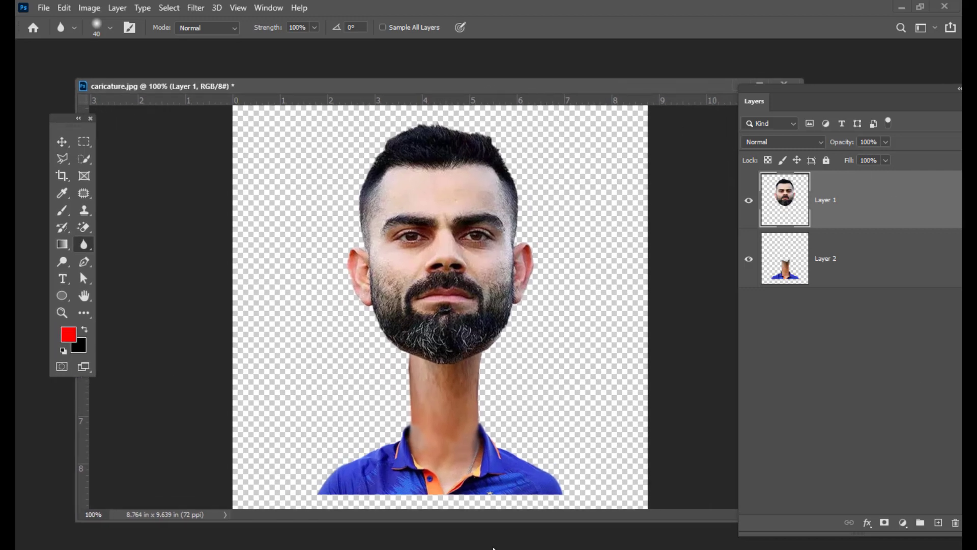
- Open Liquify on the head layer and stretch the ear on the viewer's right with a size 100 Forward Warp brush
left_click(196, 8)
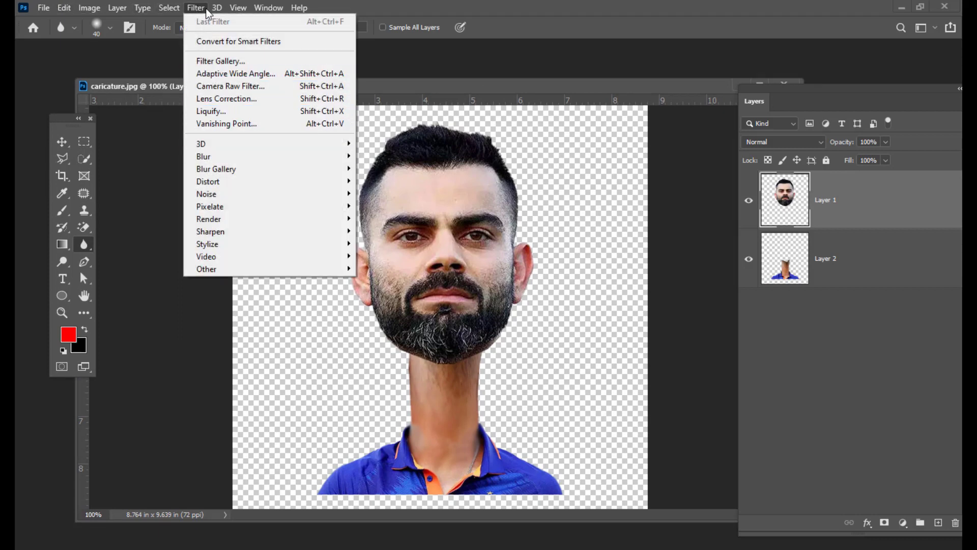
left_click(233, 117)
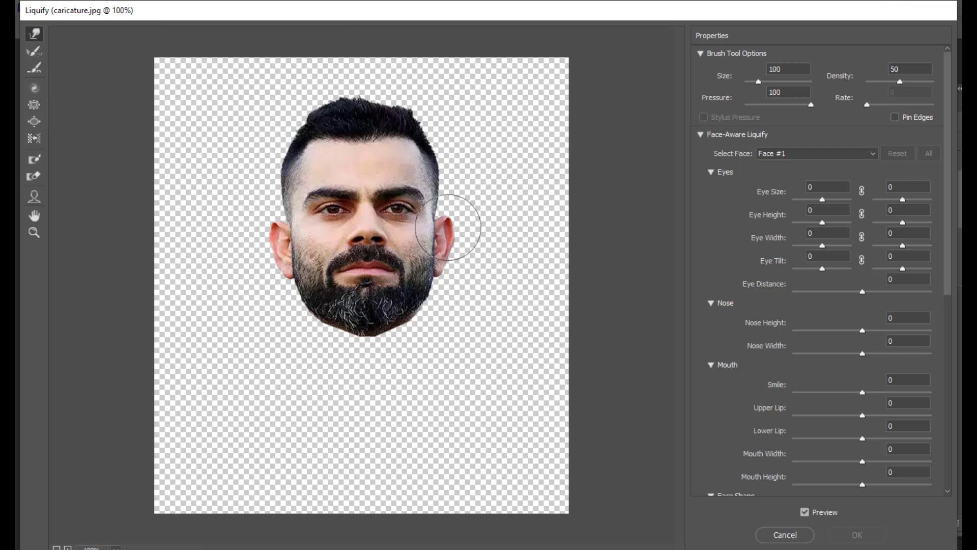
left_click_drag(465, 225, 468, 214)
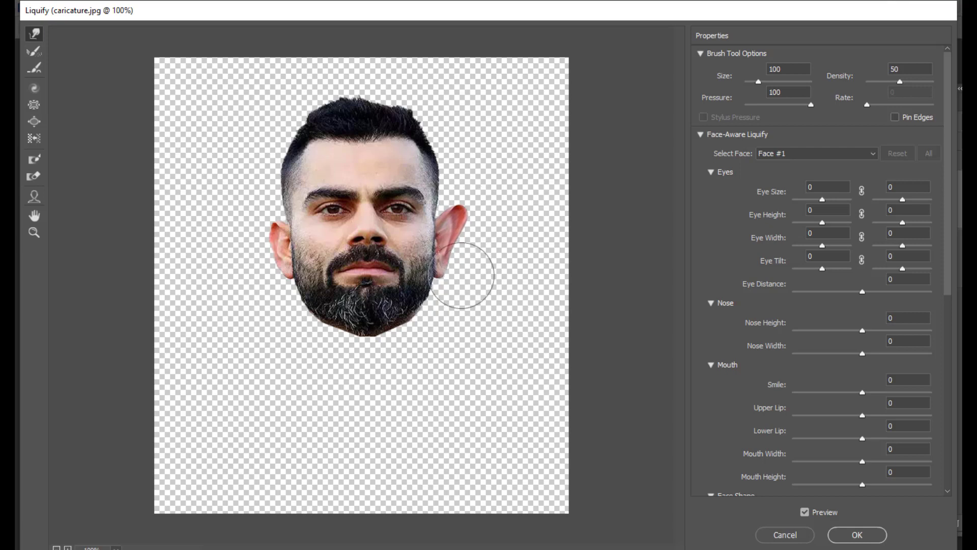
mouse_move(458, 272)
left_mouse_down()
mouse_move(463, 280)
mouse_move(467, 271)
mouse_move(453, 264)
left_mouse_up()
- Stretch the ear on the viewer's left up, down and outward, then refine both ears into matching oversized shapes
left_click_drag(278, 232, 257, 214)
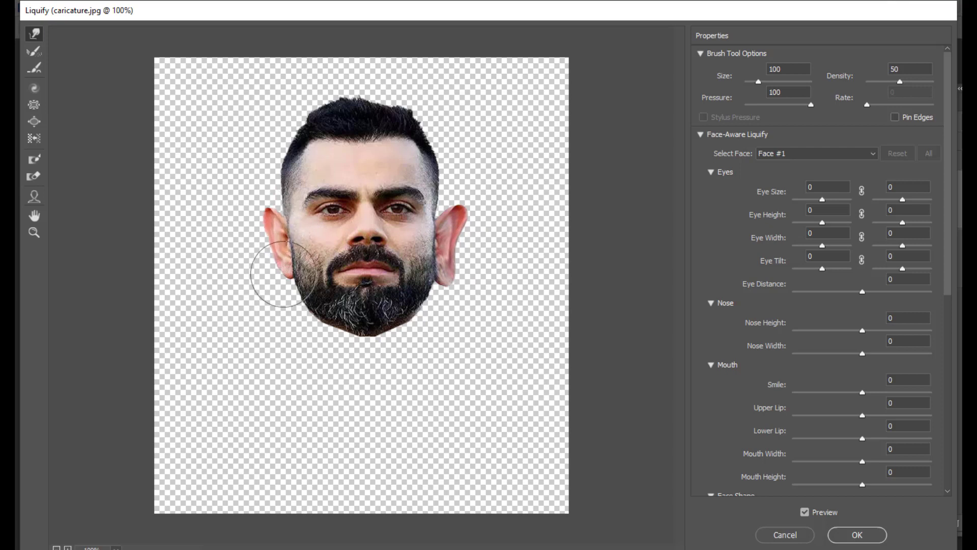
left_click_drag(283, 276, 271, 283)
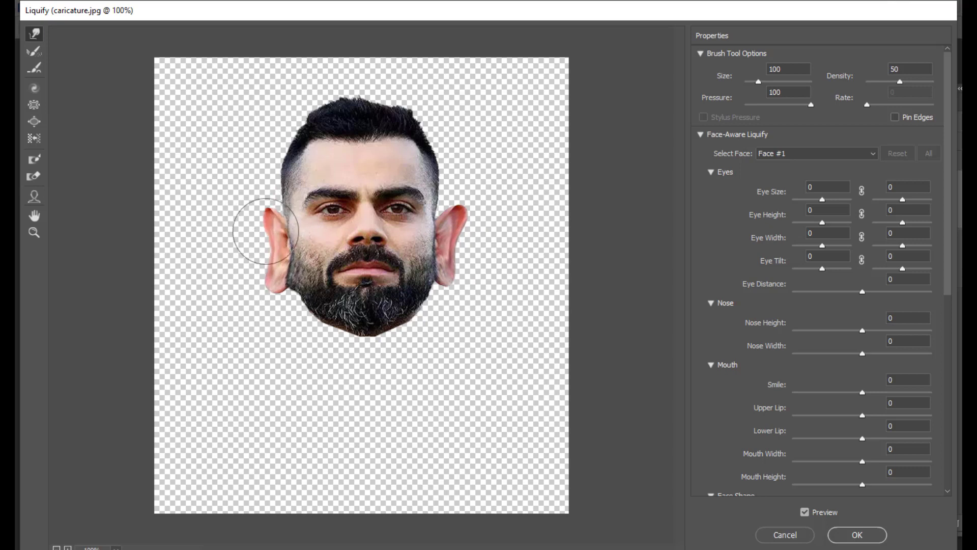
left_click_drag(264, 221, 249, 218)
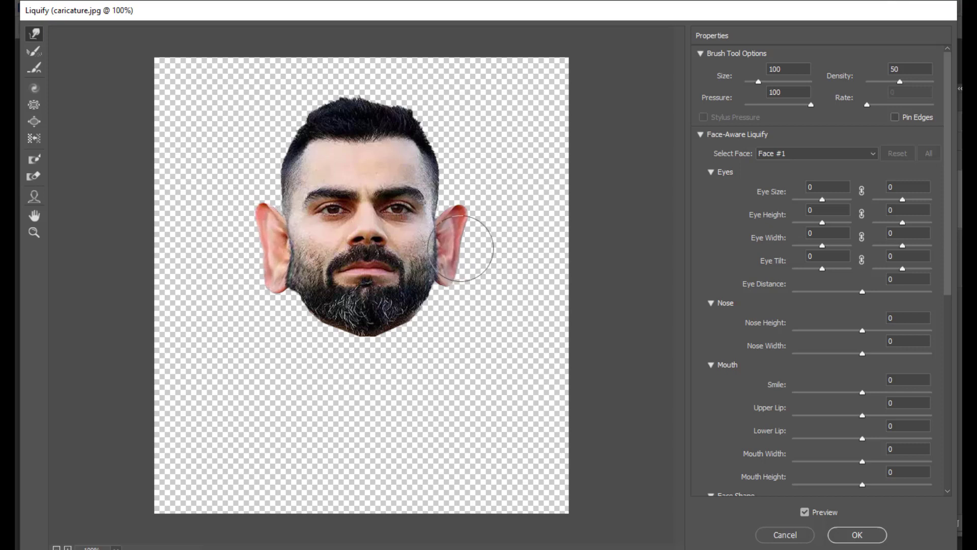
left_click_drag(460, 248, 460, 258)
left_click_drag(464, 214, 465, 201)
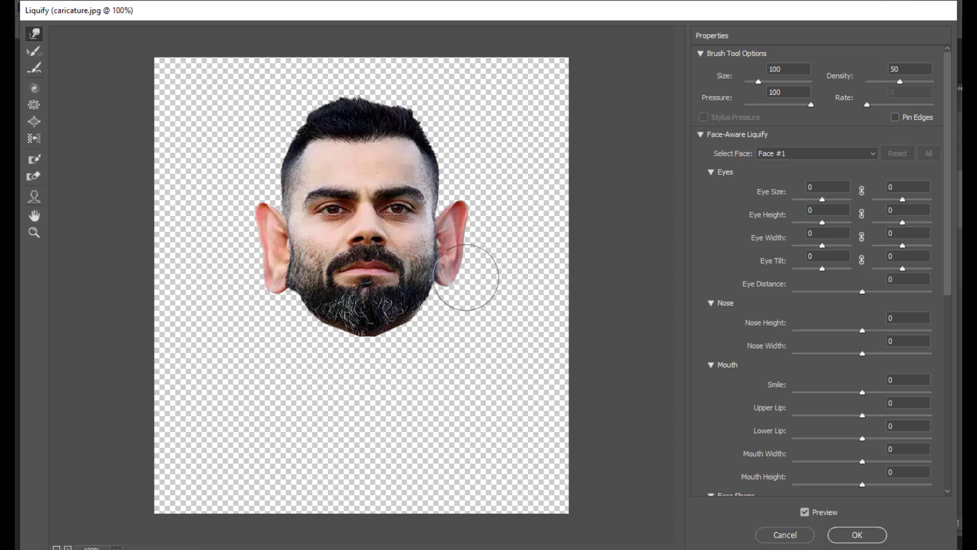
left_click_drag(251, 216, 243, 212)
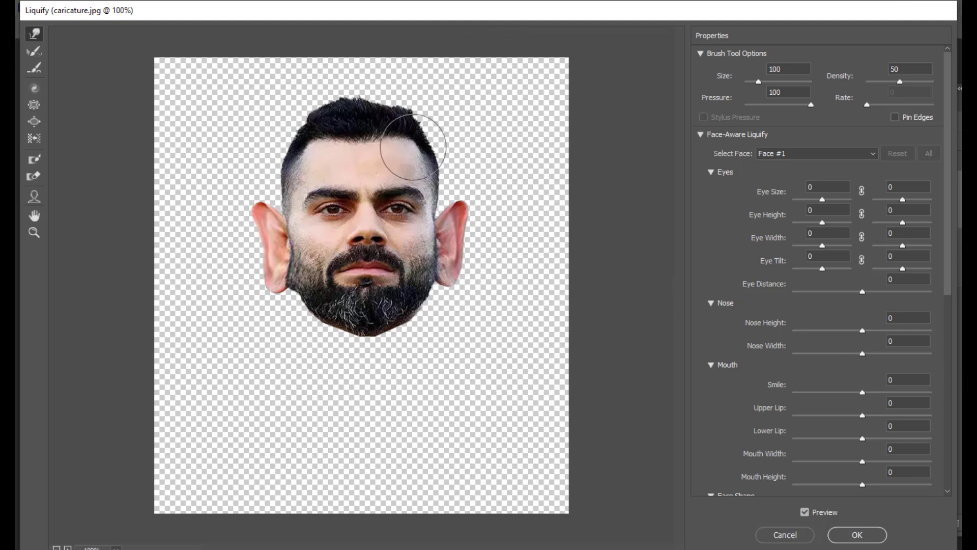
- Push the hair and hairline upward with a size 200 warp brush, and pull the centre into a widow's peak at size 80
key("bracketright")
key("bracketright")
key("bracketright")
key("bracketright")
key("bracketright")
key("bracketright")
key("bracketright")
key("bracketright")
key("bracketright")
key("bracketright")
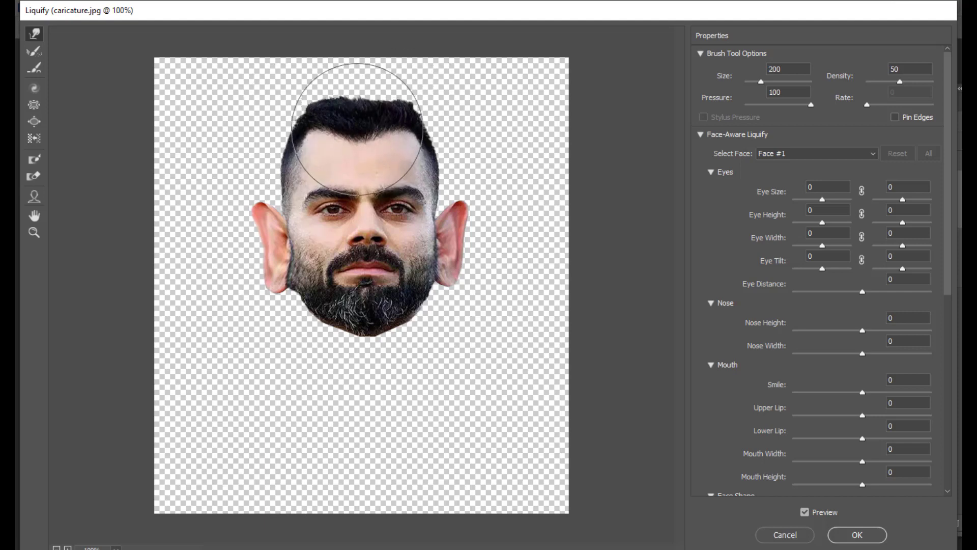
left_click_drag(301, 140, 300, 134)
mouse_move(388, 126)
left_mouse_down()
mouse_move(398, 113)
mouse_move(355, 117)
left_mouse_up()
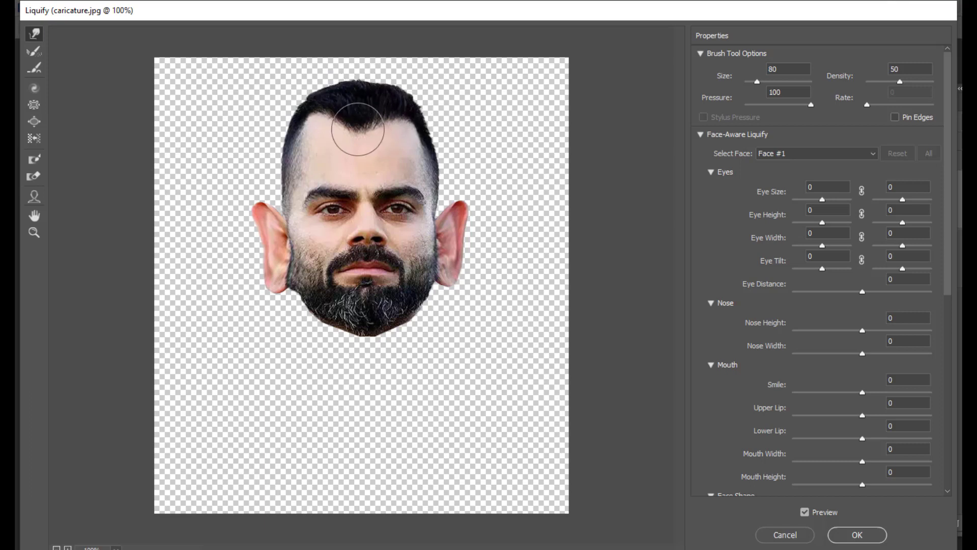
left_click_drag(368, 129, 365, 140)
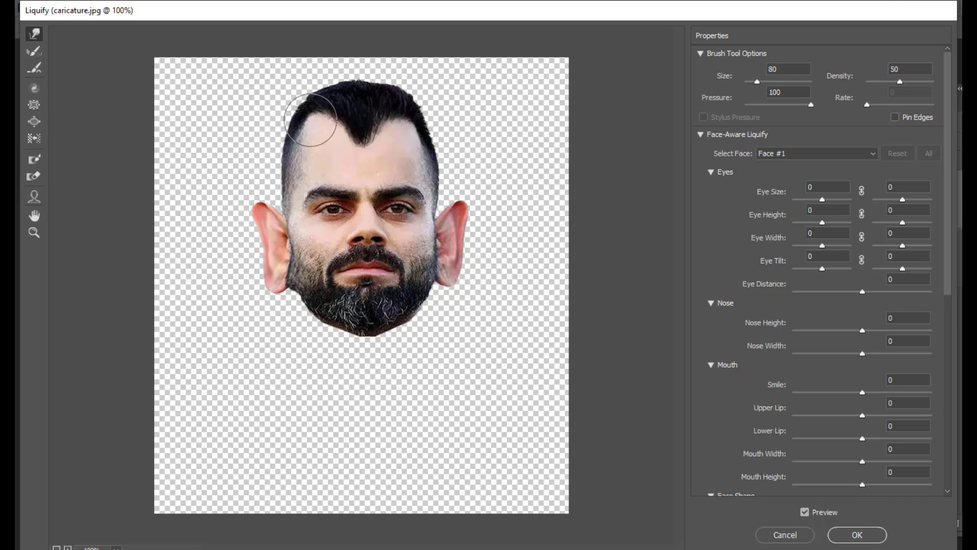
- Raise the crown and reshape the hair on both sides of the widow's peak with a size 175 warp brush
key("bracketright")
key("bracketright")
key("bracketright")
key("bracketright")
key("bracketright")
key("bracketright")
key("bracketright")
key("bracketright")
key("bracketright")
key("bracketright")
key("bracketright")
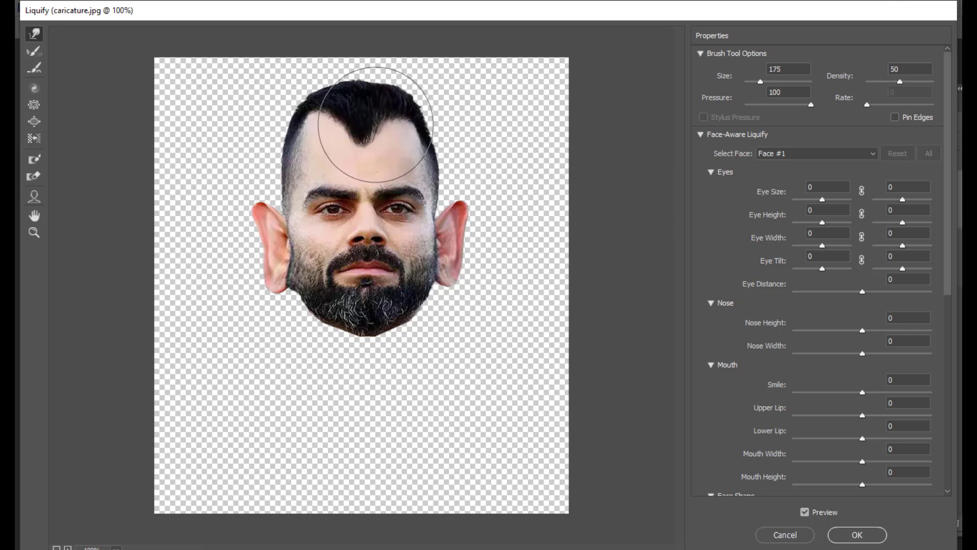
mouse_move(368, 122)
left_mouse_down()
mouse_move(369, 112)
mouse_move(319, 113)
left_mouse_up()
left_click_drag(420, 110, 379, 117)
left_click_drag(317, 103, 358, 101)
- Narrow the forehead by pushing both sides of the head inward with warp brush sizes 200 and 150
left_click_drag(288, 138, 291, 137)
left_click_drag(450, 145, 443, 142)
left_click_drag(247, 148, 276, 148)
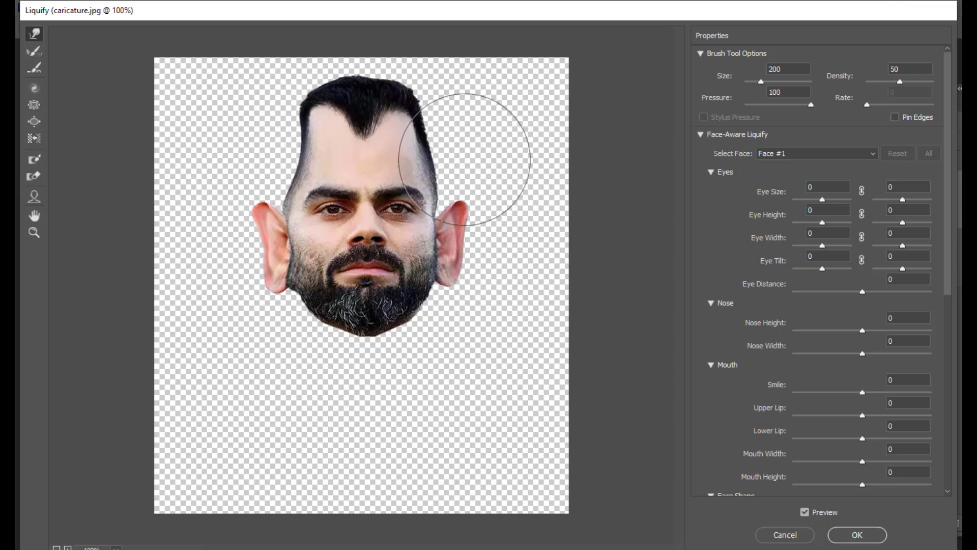
key("bracketleft")
key("bracketleft")
left_click_drag(442, 155, 438, 153)
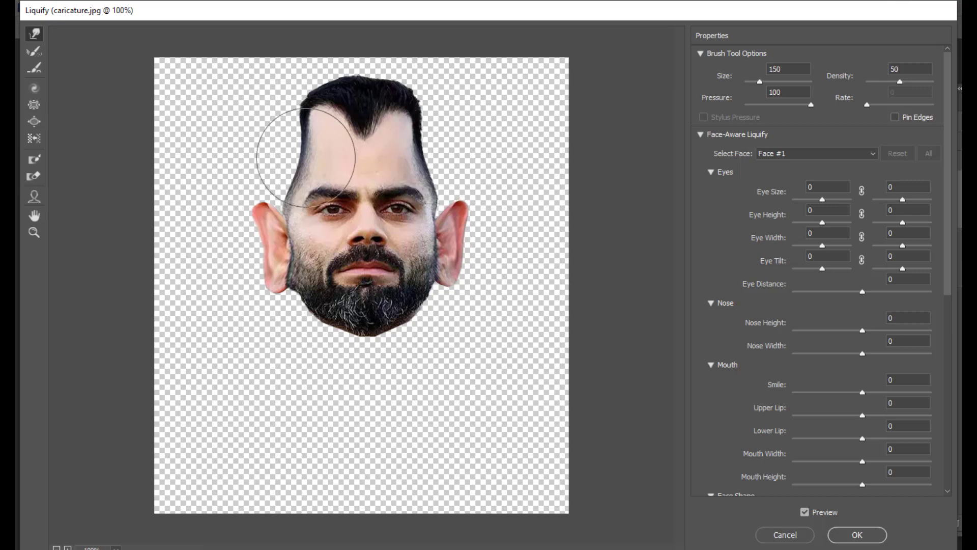
- Pull the hair's upper corners up and outward into a tall flared shape with the size 150 warp brush
left_click_drag(301, 151, 304, 97)
mouse_move(412, 105)
left_mouse_down()
mouse_move(424, 92)
mouse_move(367, 125)
mouse_move(351, 84)
mouse_move(368, 82)
mouse_move(371, 47)
mouse_move(360, 45)
mouse_move(327, 45)
mouse_move(303, 103)
left_mouse_up()
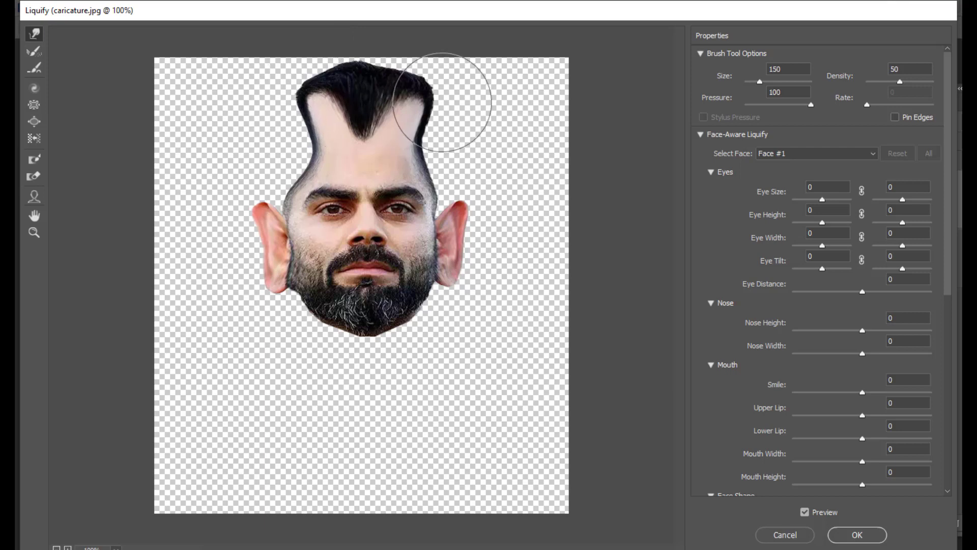
- Even out the flared hair corners and sides of the forehead with a size 150 warp brush
left_click_drag(442, 101, 433, 105)
left_click_drag(310, 109, 305, 107)
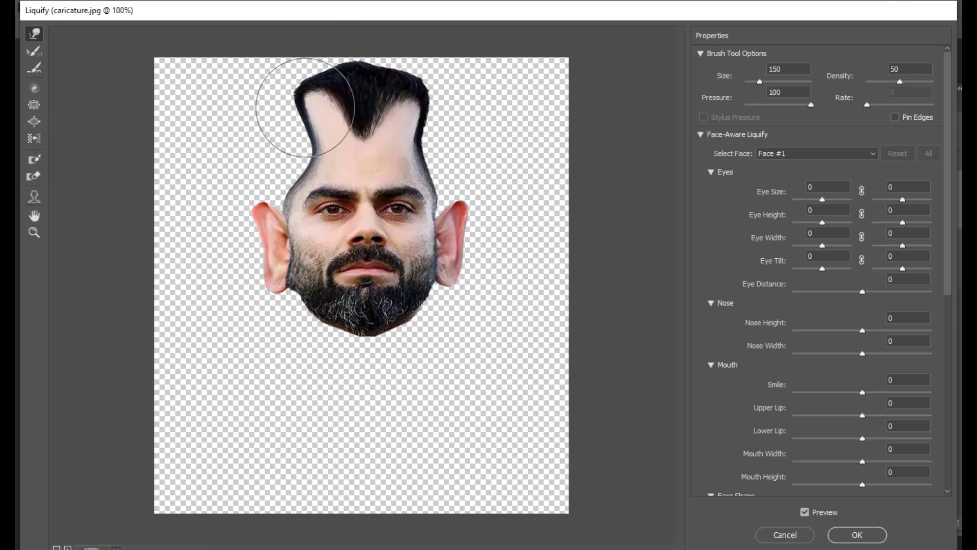
key("bracketleft")
key("bracketleft")
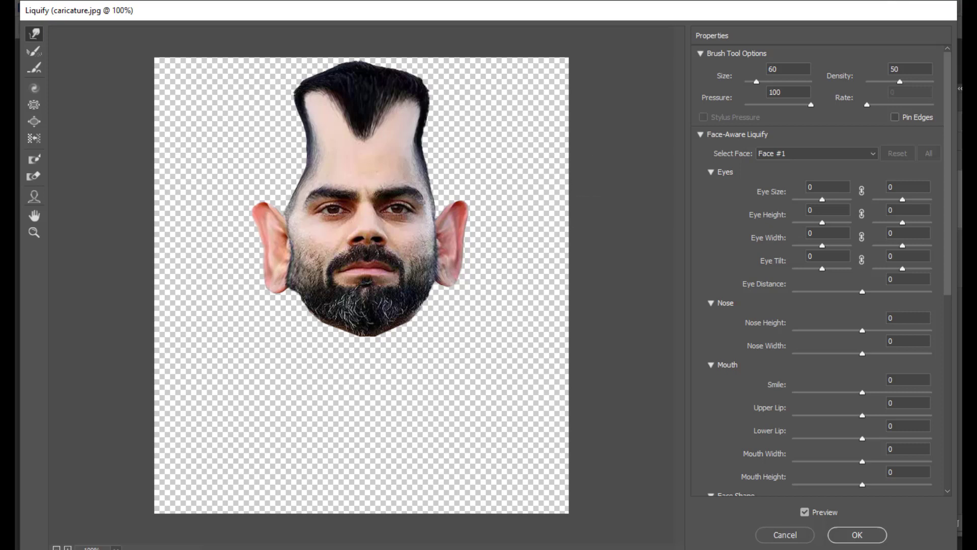
- Enlarge the lower face around the mouth and beard with the Bloat tool at brush size 300
left_click(35, 123)
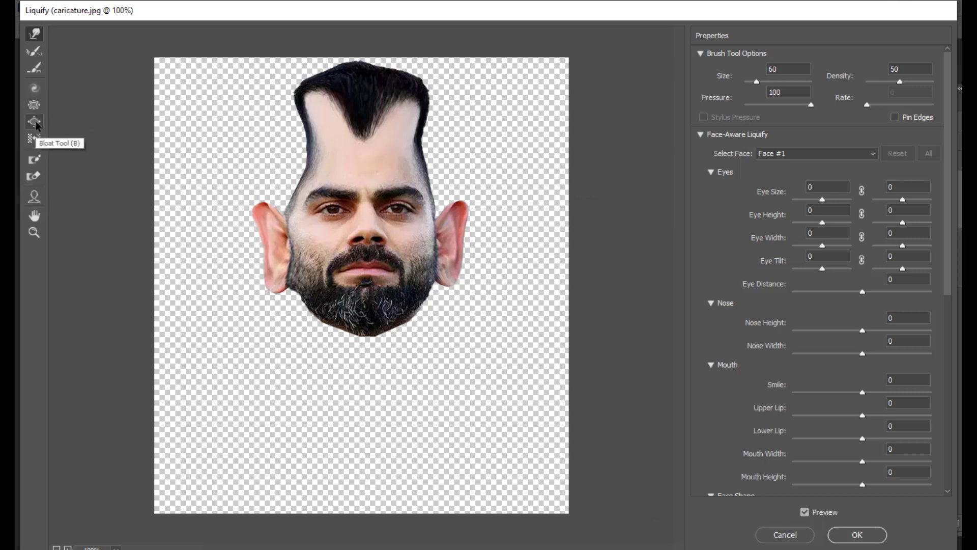
left_click(35, 123)
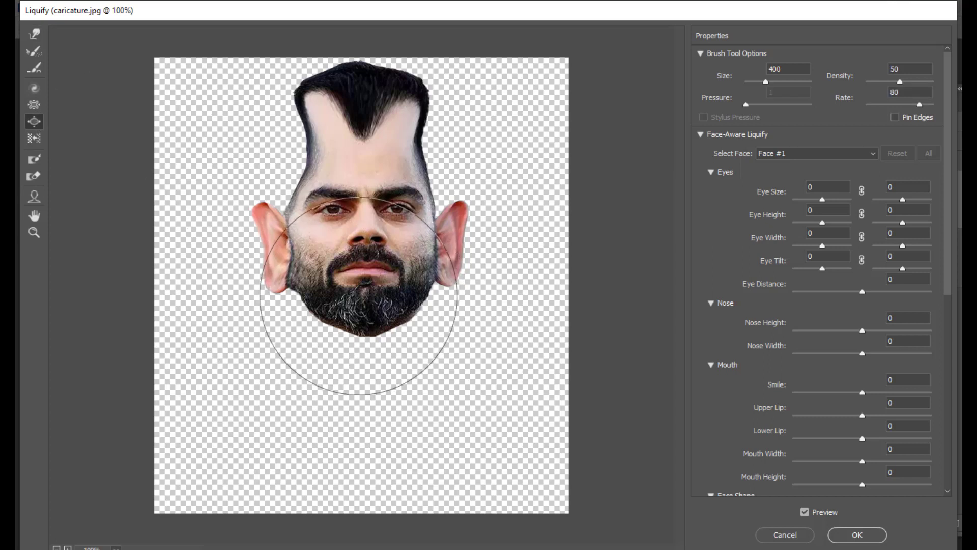
key("]")
key("[")
key("[")
left_click(366, 282)
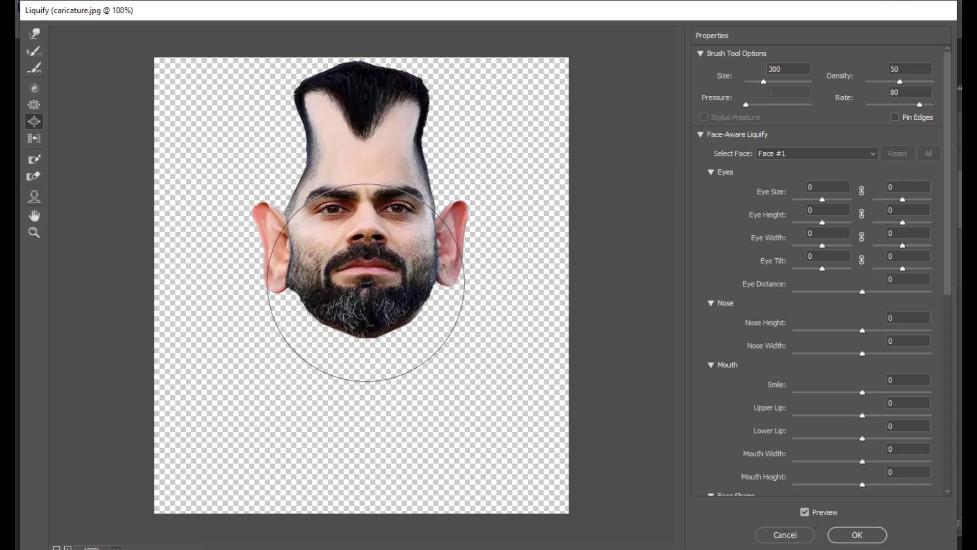
left_click(373, 273)
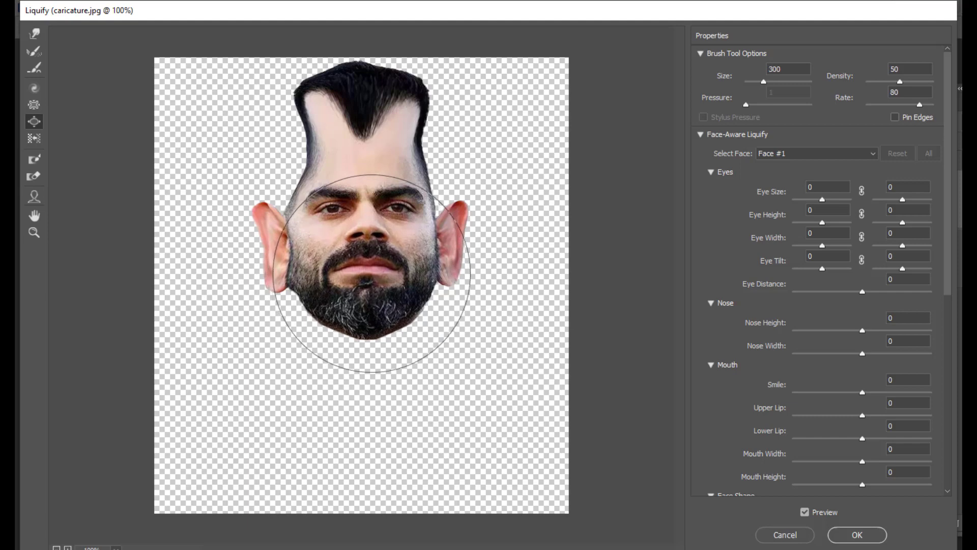
left_click(372, 273)
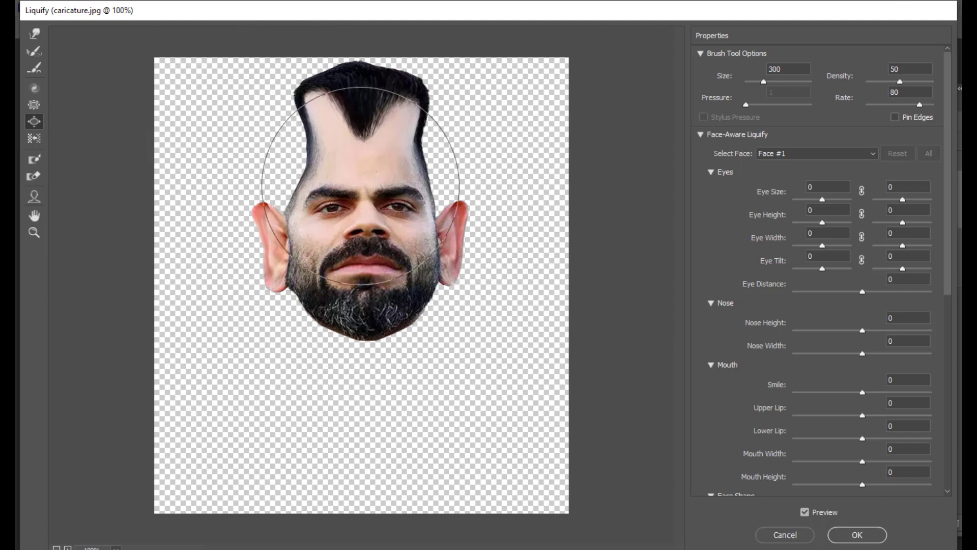
- Push the centre of the face slightly downward with the Forward Warp tool at brush size 400
left_click(36, 33)
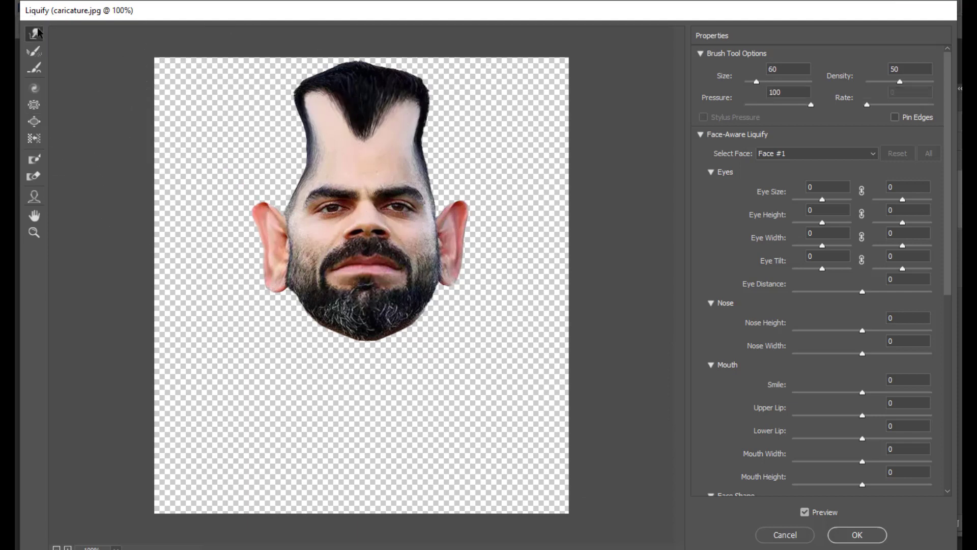
key("bracketright")
key("bracketright")
key("bracketright")
key("bracketright")
key("bracketright")
key("bracketright")
key("bracketright")
key("bracketright")
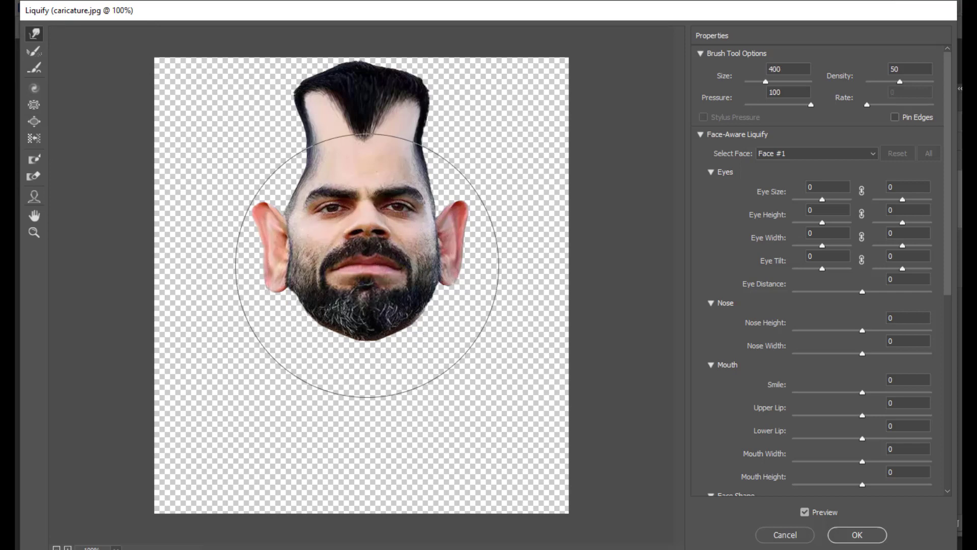
left_click_drag(365, 265, 369, 272)
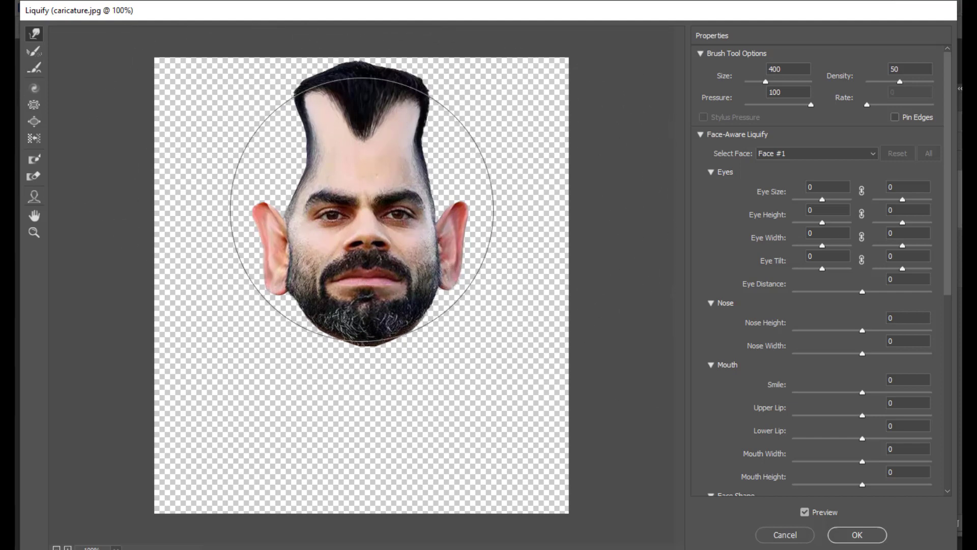
- Raise the outer part of both eyebrows into an angry arch with a size 100 warp brush
key("bracketleft")
key("bracketleft")
key("bracketleft")
key("bracketleft")
key("bracketleft")
key("bracketleft")
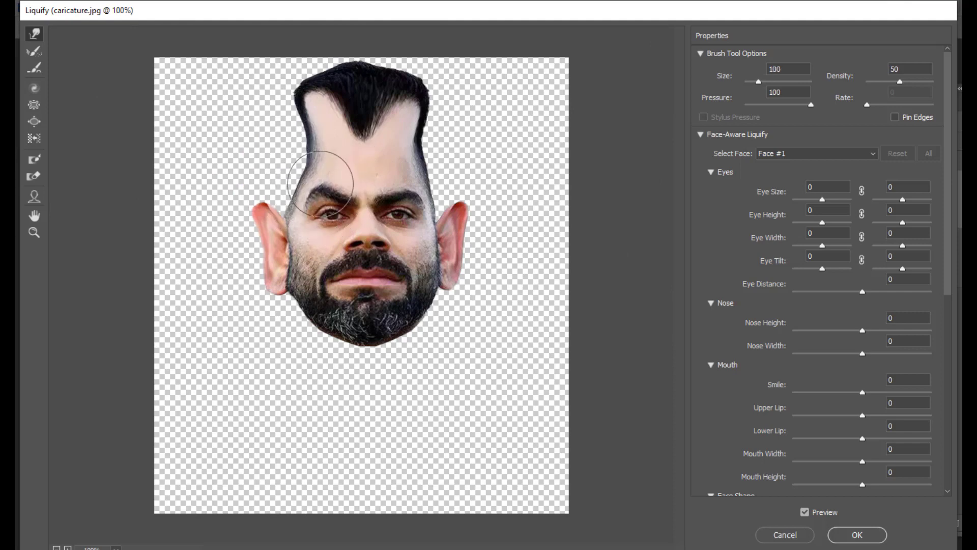
left_click_drag(320, 184, 319, 188)
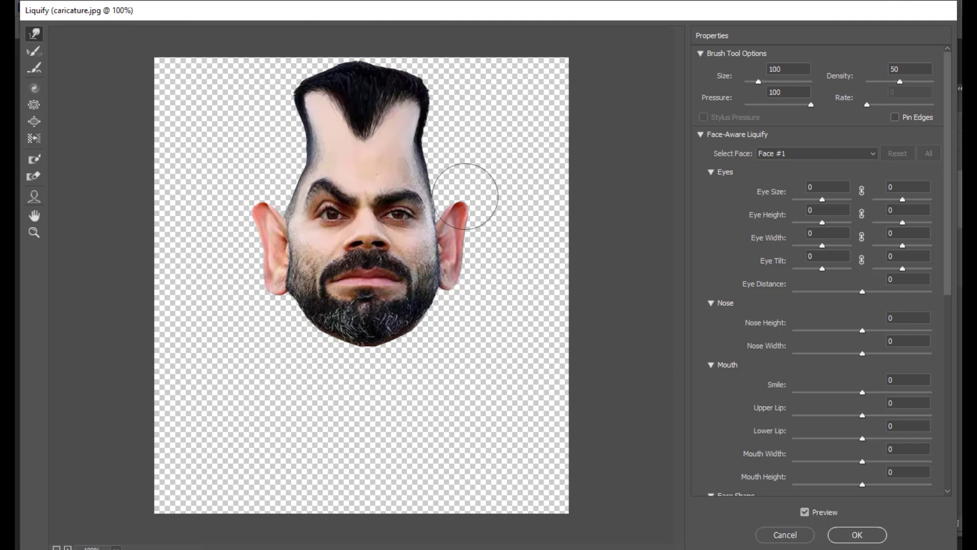
left_click_drag(415, 187, 415, 184)
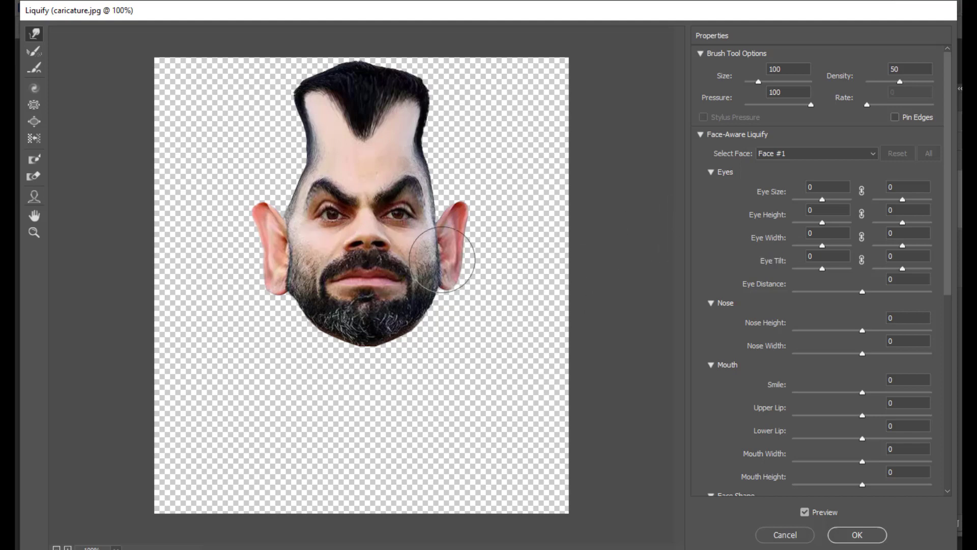
- Shrink the forehead and hair with the Pucker tool at brush size 500
left_click(35, 111)
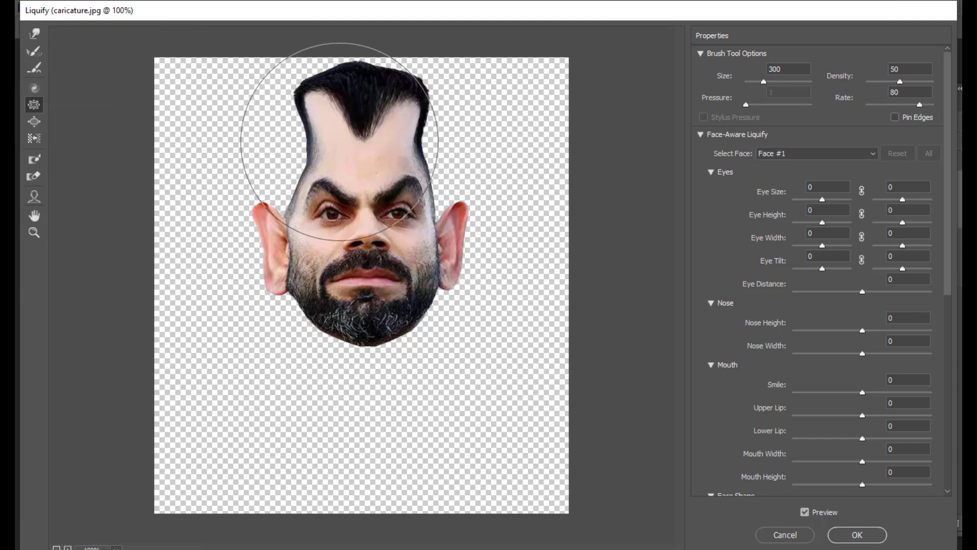
key("bracketright")
key("bracketright")
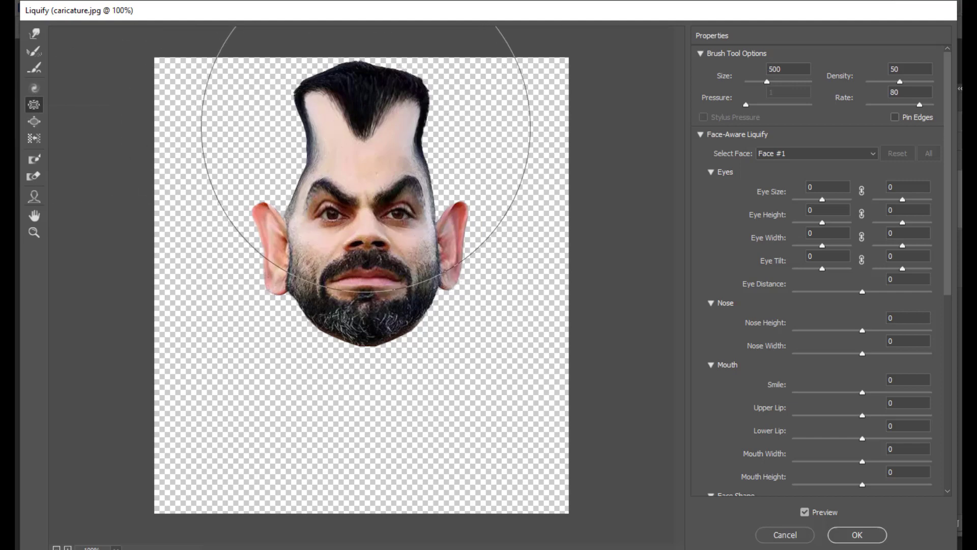
left_click(359, 140)
left_click_drag(359, 143, 361, 138)
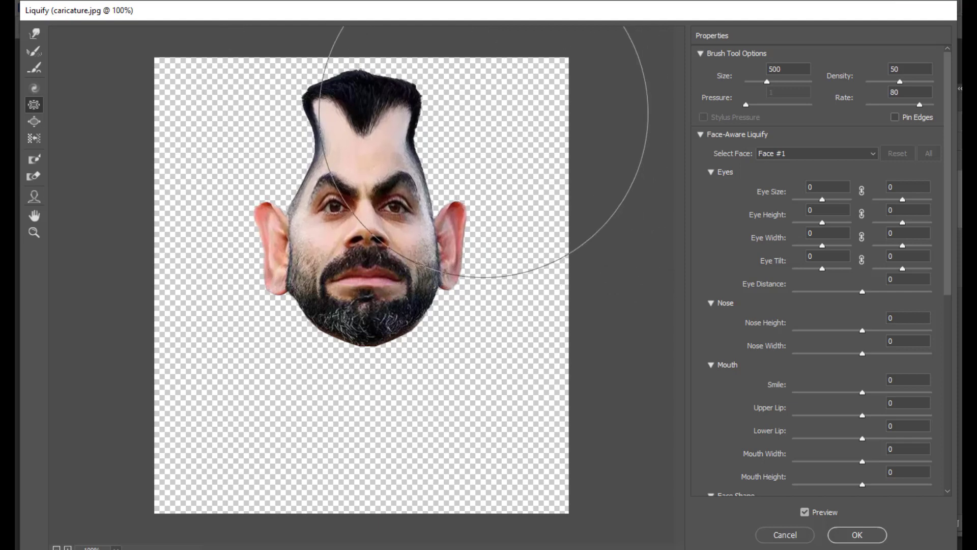
left_click(370, 92)
left_click(371, 93)
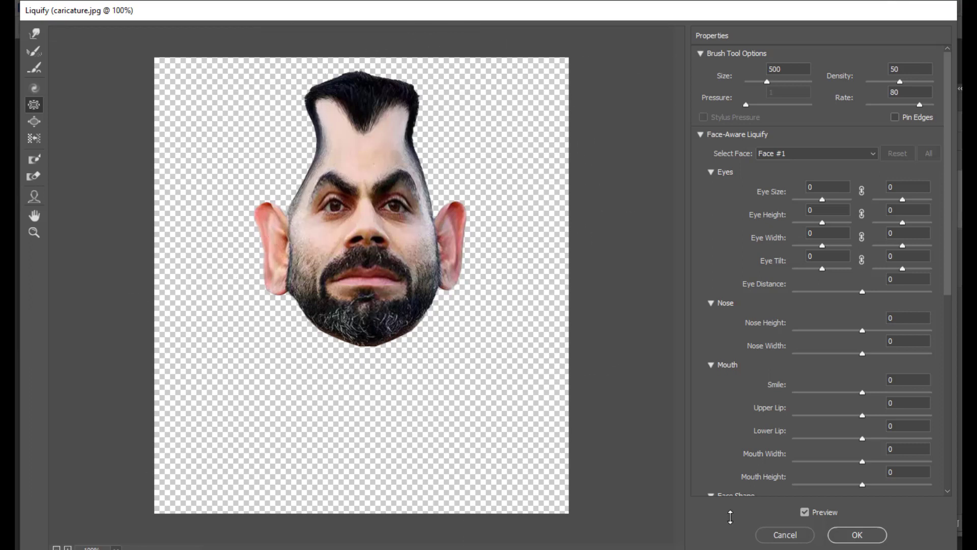
- Pull the chin and both sides of the bearded jaw downward and outward with a size 250 warp brush
left_click(34, 33)
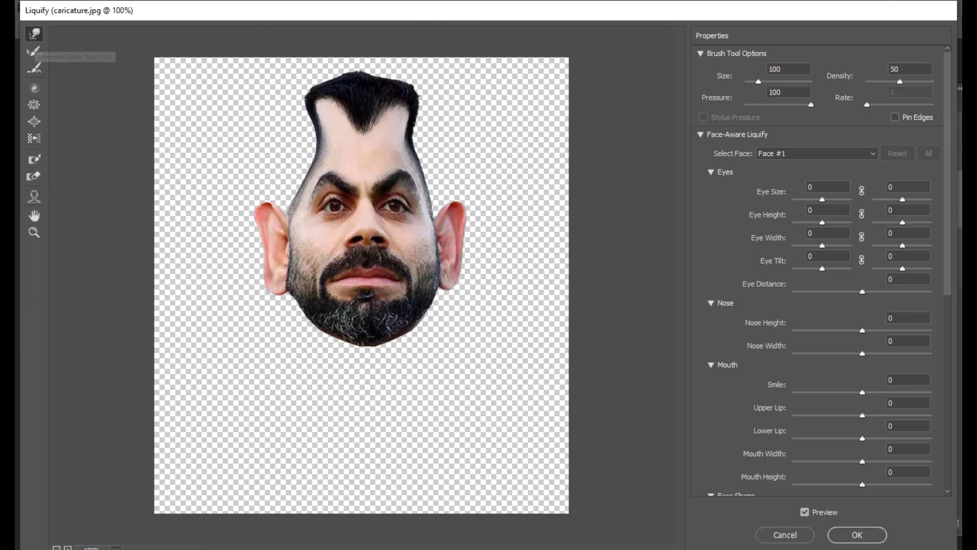
key("bracketright")
key("bracketright")
key("bracketright")
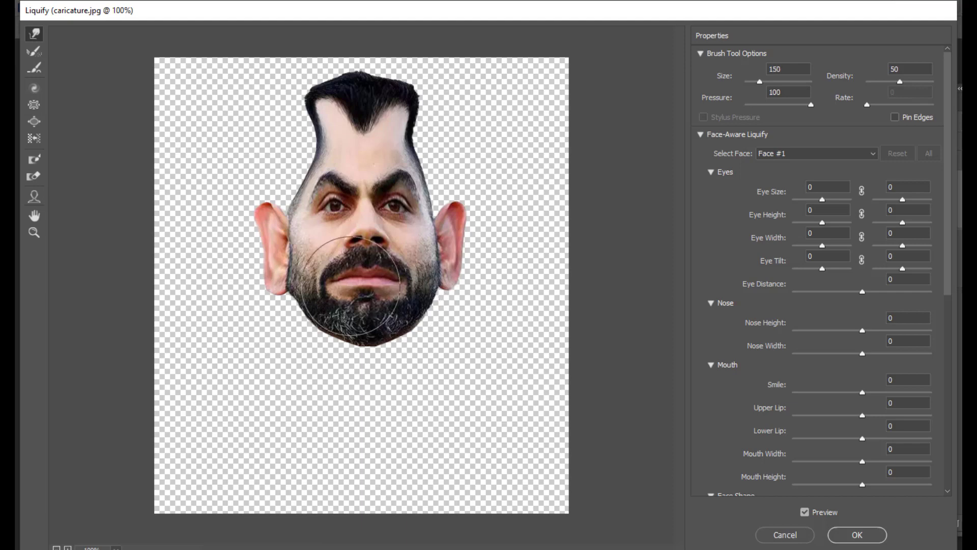
key("bracketright")
key("bracketright")
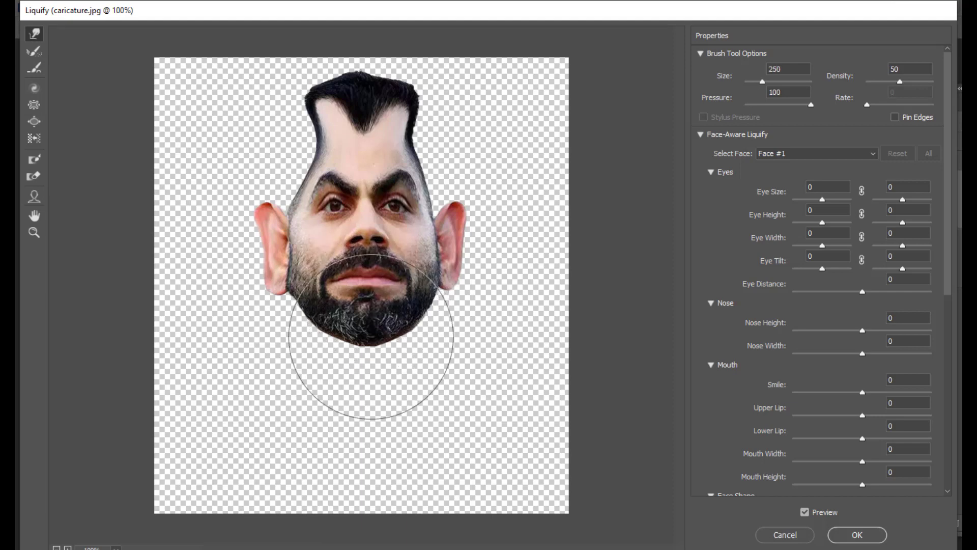
mouse_move(371, 337)
left_mouse_down()
mouse_move(371, 377)
mouse_move(363, 341)
mouse_move(316, 339)
left_mouse_up()
left_click_drag(415, 308, 421, 314)
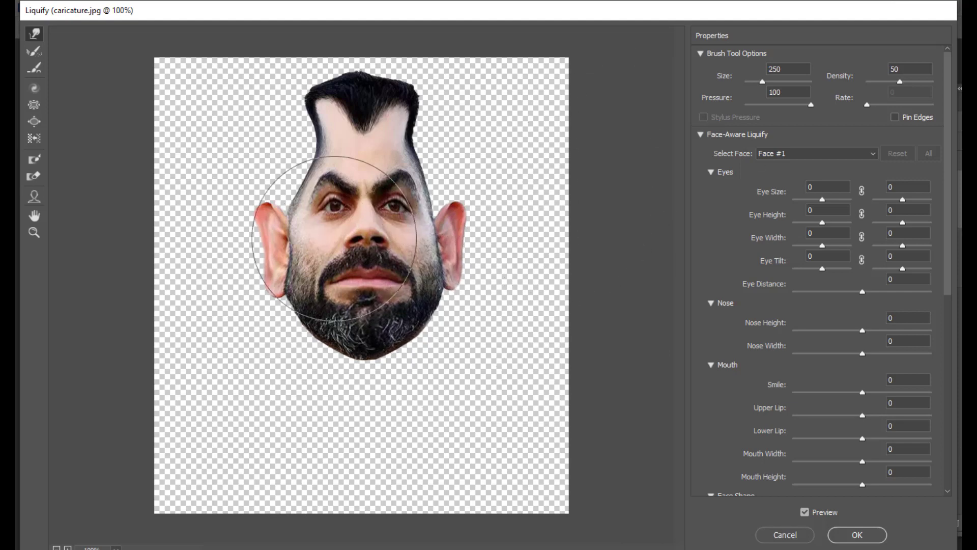
- Try enlarging the nose with the Bloat tool at brush size 100, and undo it
left_click(35, 121)
key("bracketleft")
key("bracketleft")
key("bracketleft")
key("bracketleft")
key("bracketleft")
key("bracketleft")
key("bracketleft")
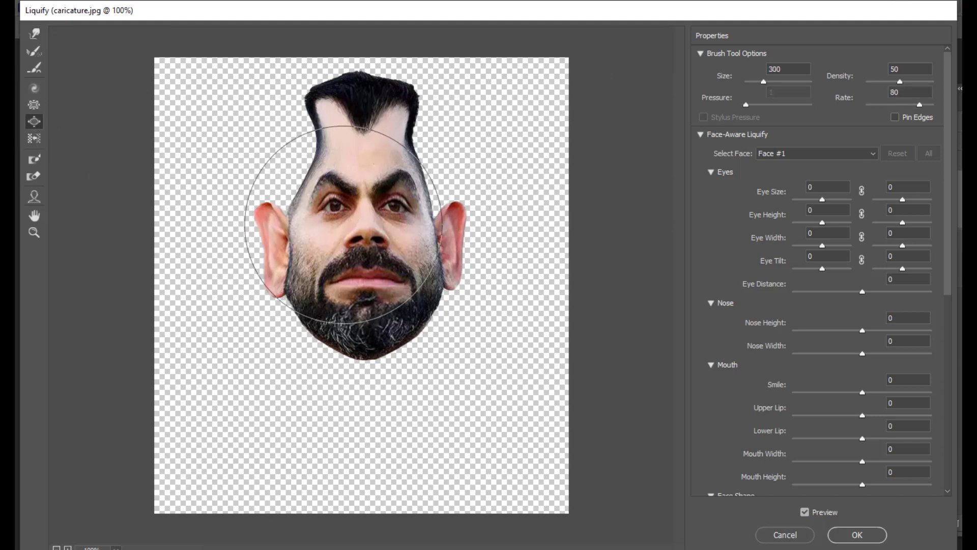
key("bracketright")
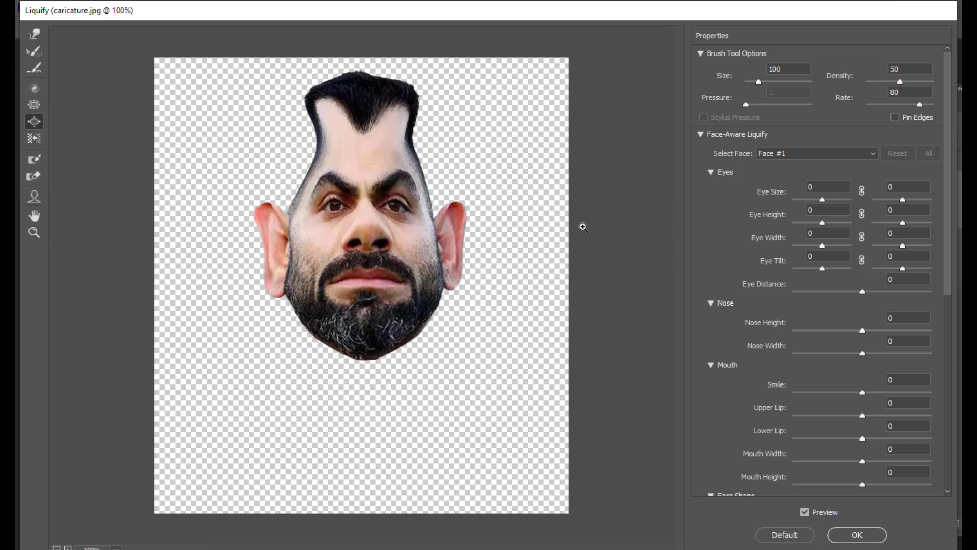
key("ctrl+z")
key("ctrl+z")
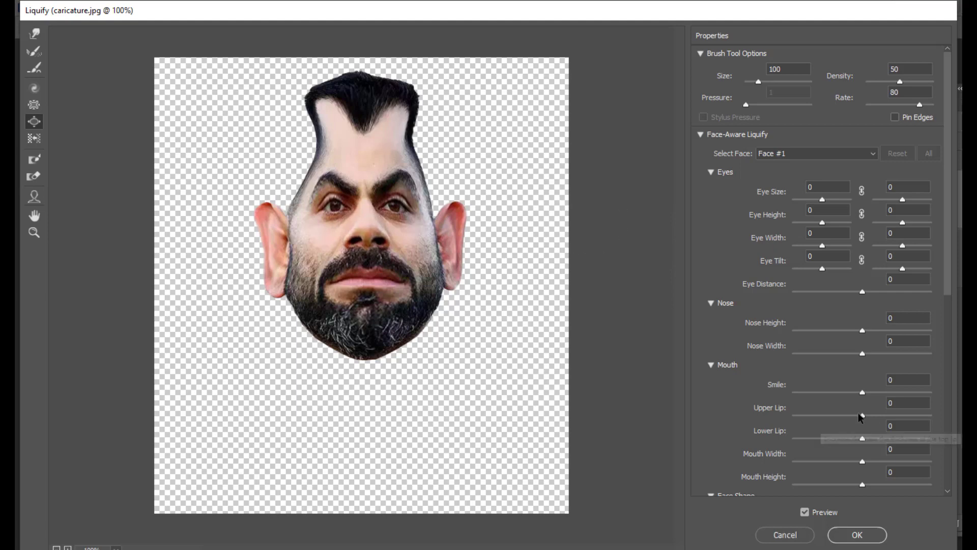
- Apply the Liquify distortions to the head on Layer 1
key("Return")
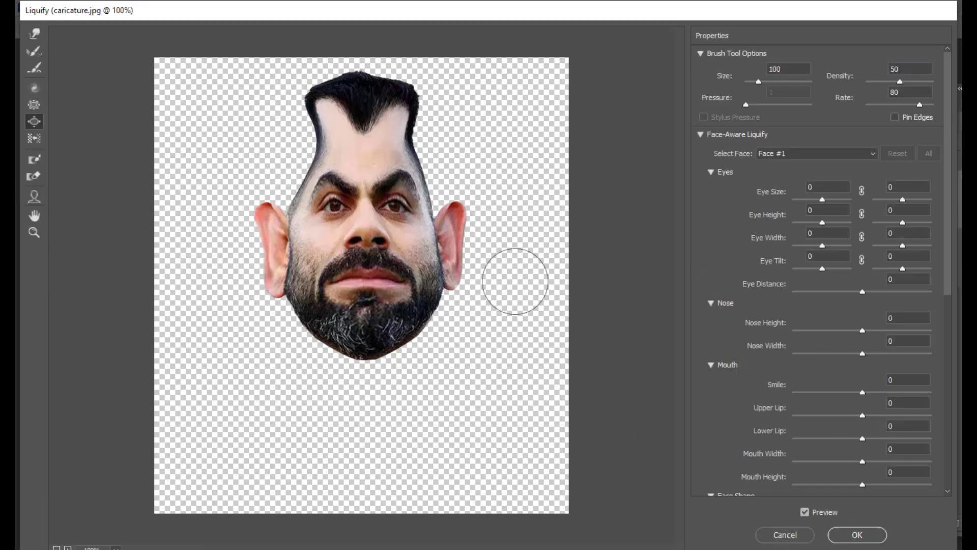
left_click(859, 535)
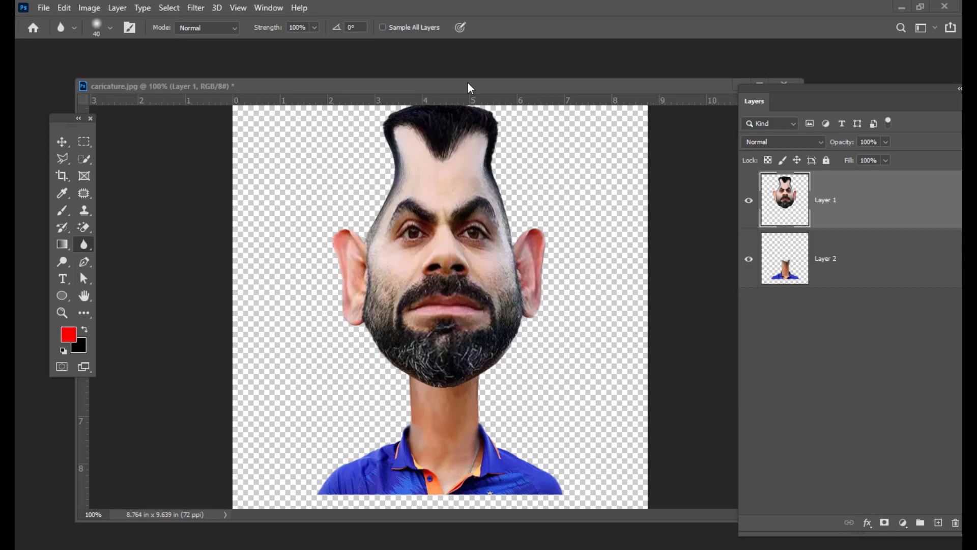
left_click_drag(469, 87, 442, 74)
key("ctrl+minus")
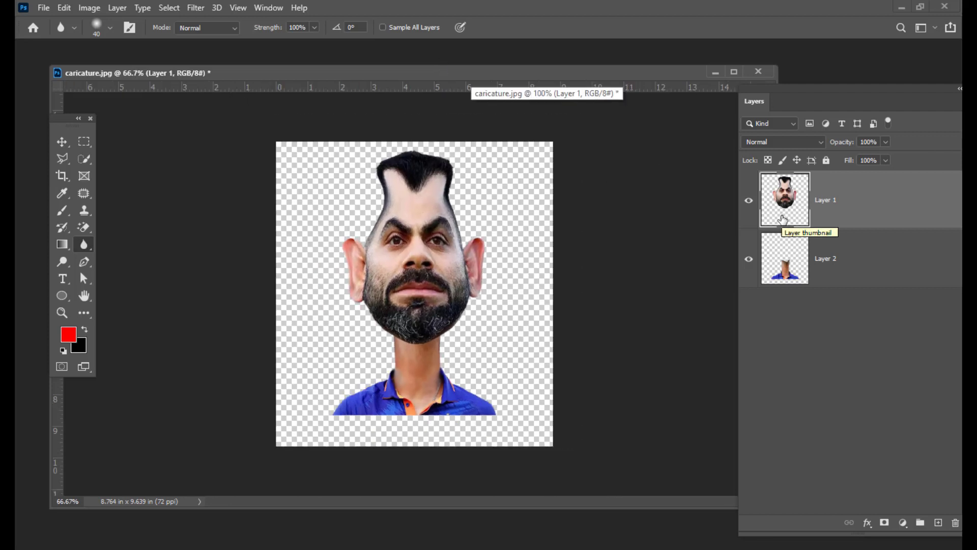
- Move the neck and body on Layer 2 down and stretch its height to 105.67% to reach the canvas's lower edge
left_click(871, 253)
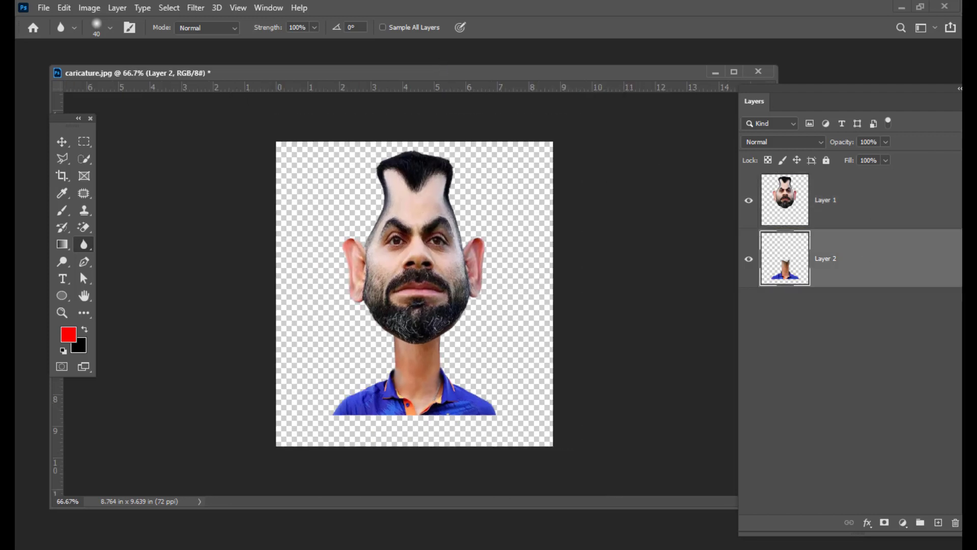
left_click(61, 142)
left_click_drag(428, 388, 429, 407)
key("ctrl+t")
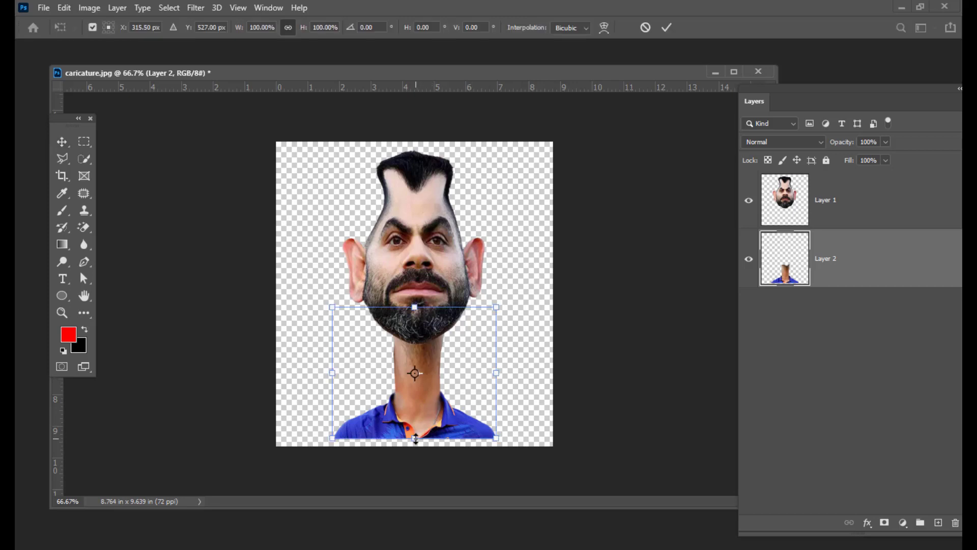
left_click_drag(416, 439, 415, 446)
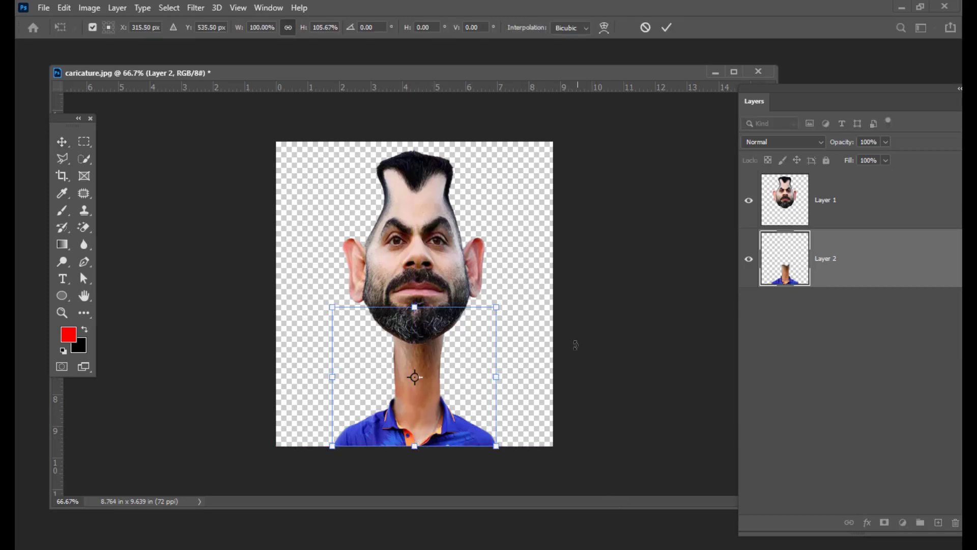
key("Return")
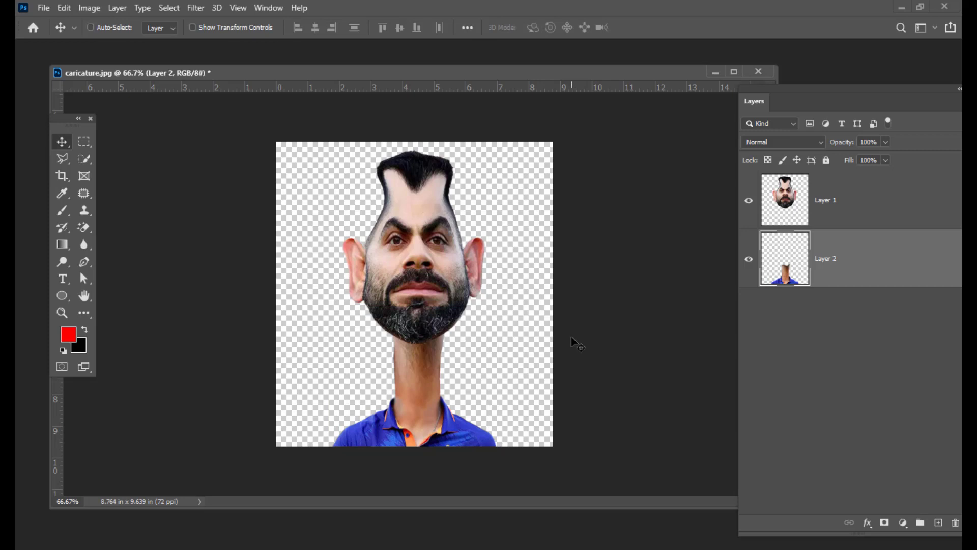
- Start Puppet Warp on Layer 2 and place five pins across the top of the neck, just beneath the beard
key("ctrl+1")
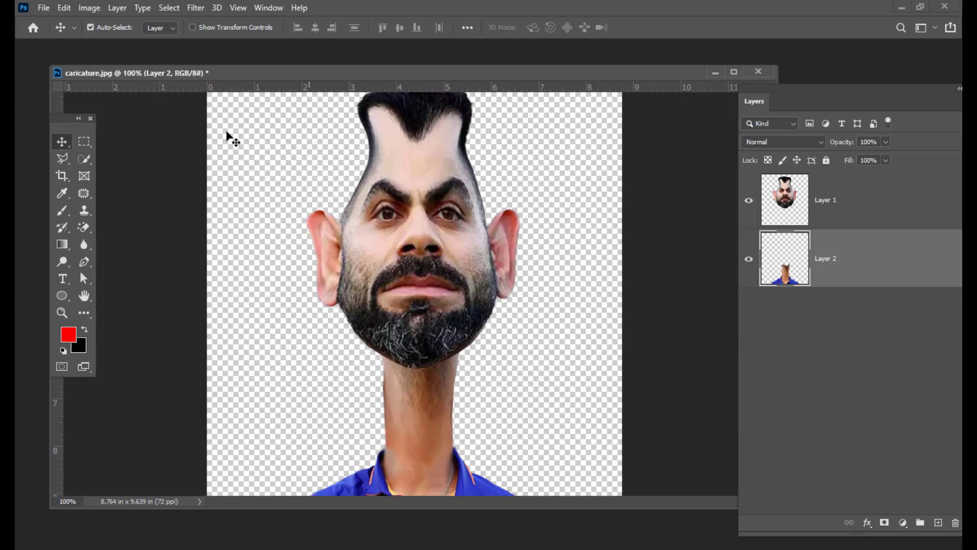
left_click(64, 8)
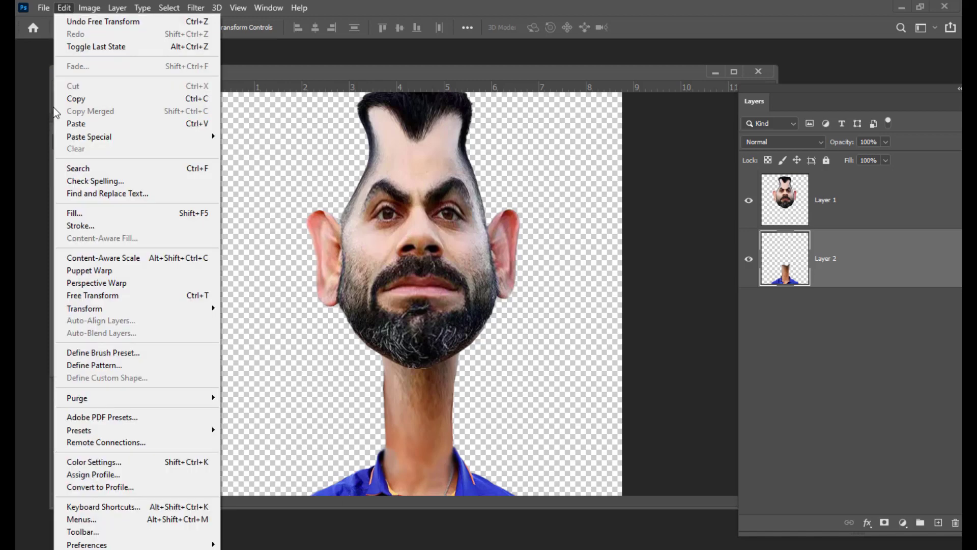
left_click(82, 271)
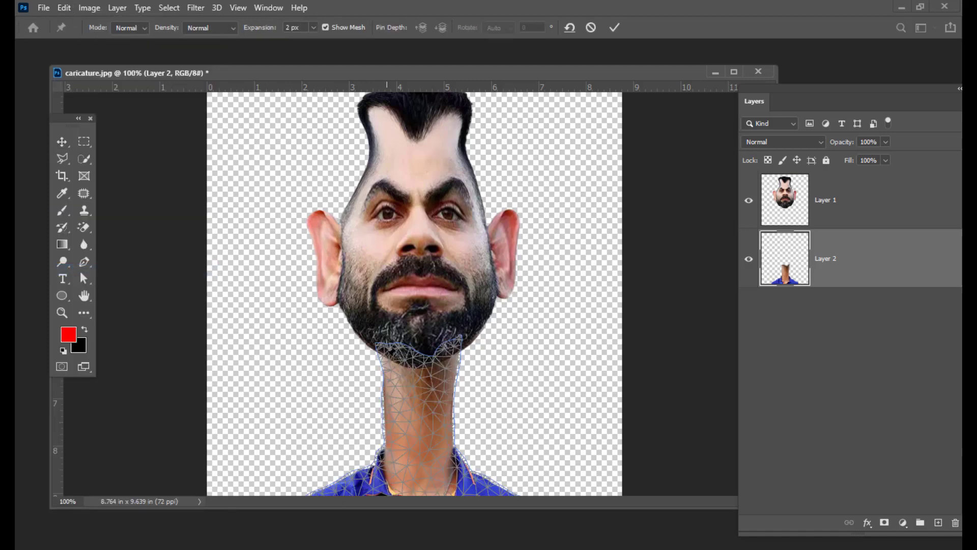
left_click(385, 357)
left_click(457, 354)
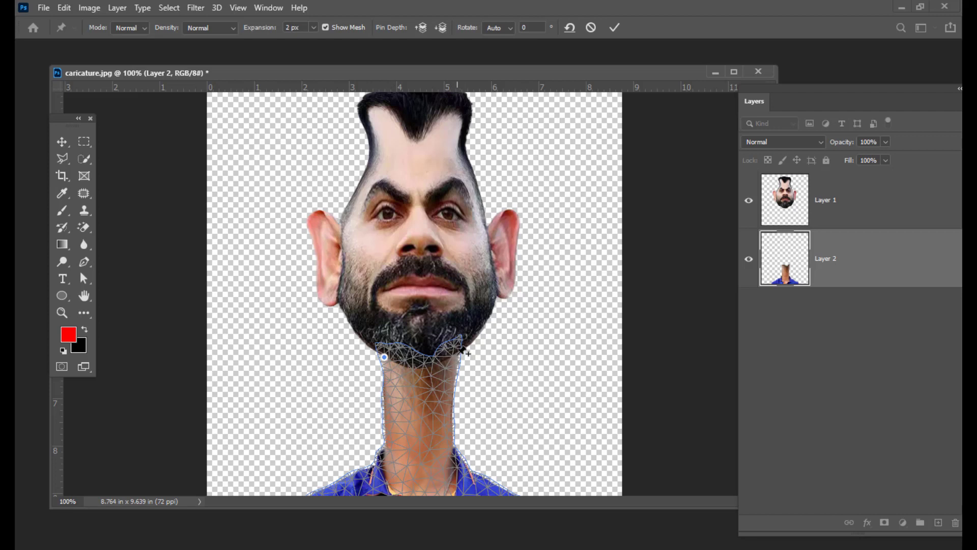
left_click(426, 366)
left_click(398, 364)
left_click(445, 365)
- Undo a trial pull of the neck's upper left pin, and pin the shirt's lower edge at both shoulders and the centre
left_click_drag(387, 358, 375, 353)
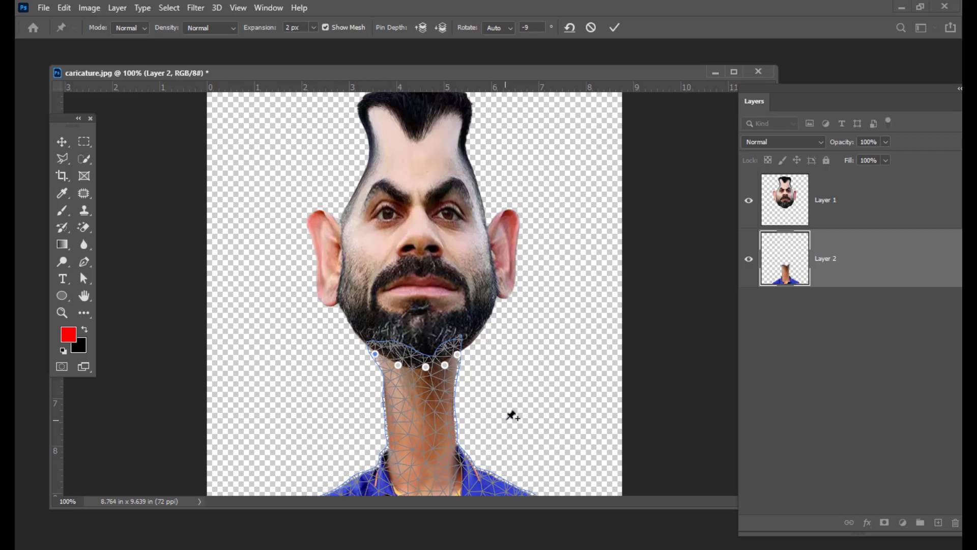
key("ctrl+z")
scroll(511, 410, "down", 1)
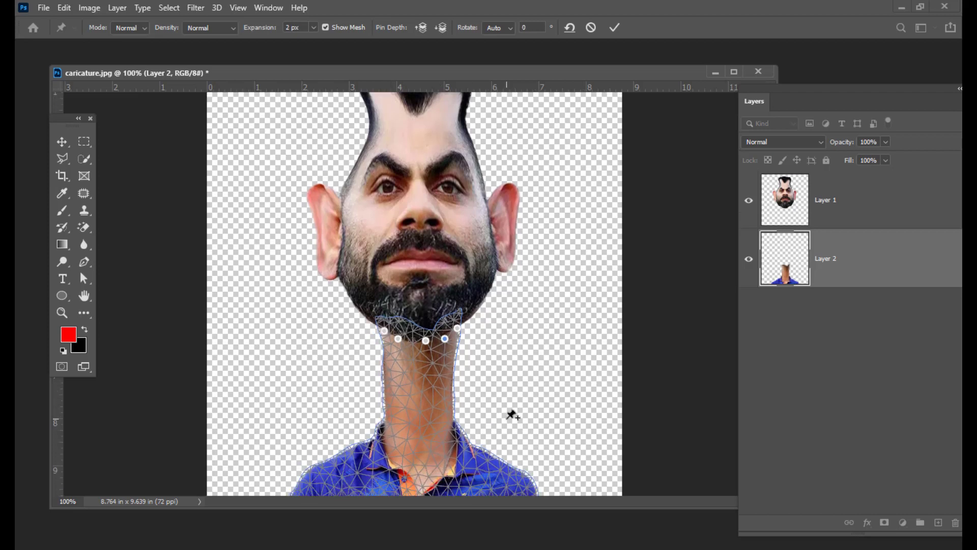
left_click(314, 491)
left_click(526, 493)
left_click(423, 493)
- Pull the outermost pins on both sides of the upper neck outward and slightly upward to flare it under the jaw
left_click_drag(384, 330, 379, 327)
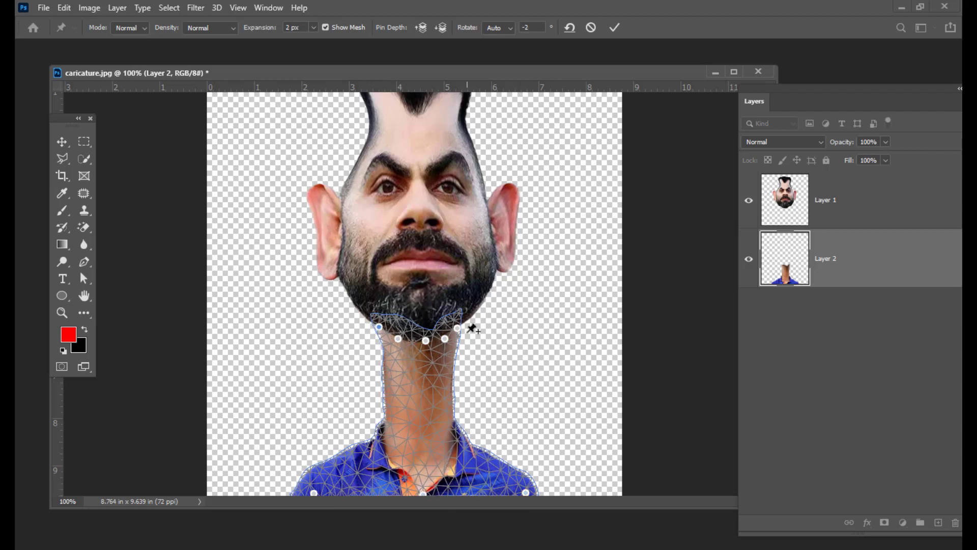
left_click_drag(457, 327, 372, 322)
left_click_drag(469, 322, 473, 319)
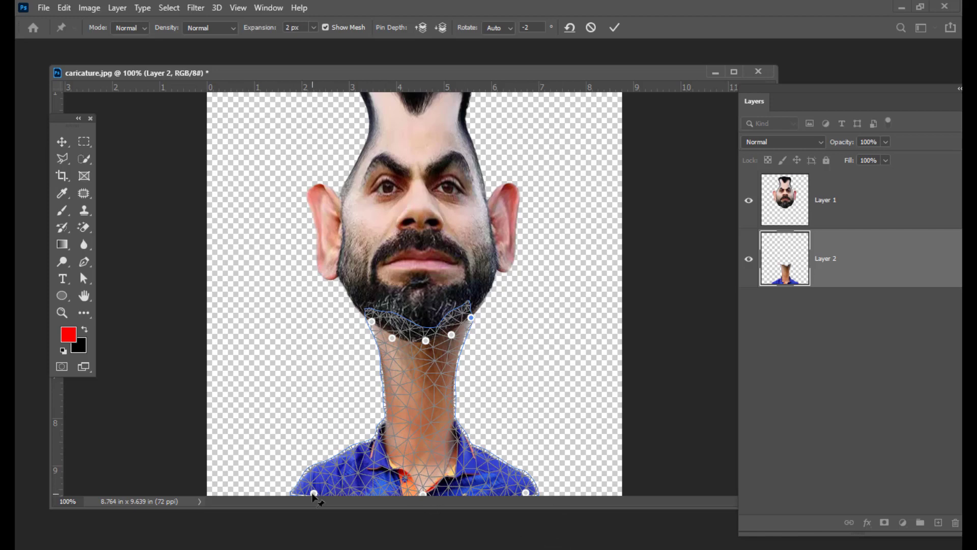
- Nudge both shoulder pins slightly outward and down, and apply the Puppet Warp to Layer 2
left_click(314, 493)
left_click(530, 495)
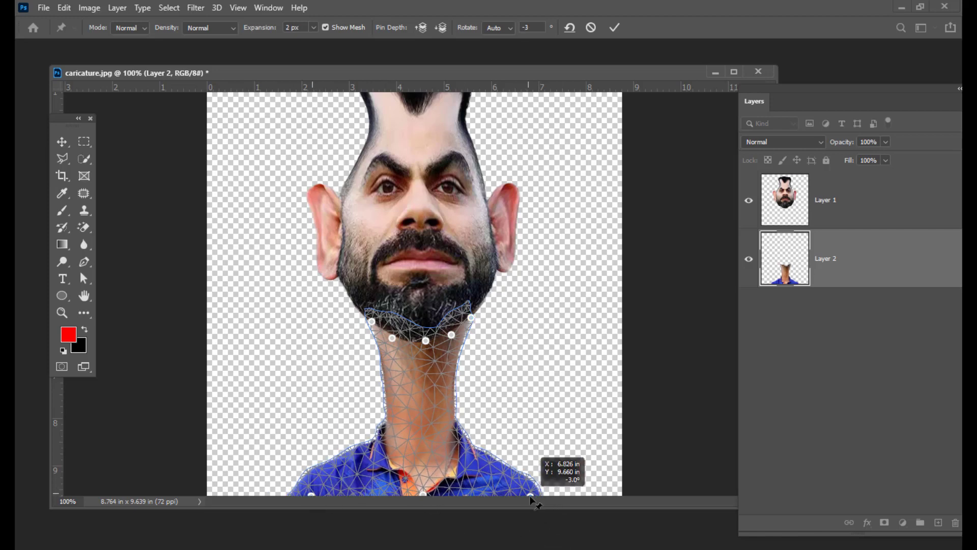
left_click_drag(531, 499, 536, 504)
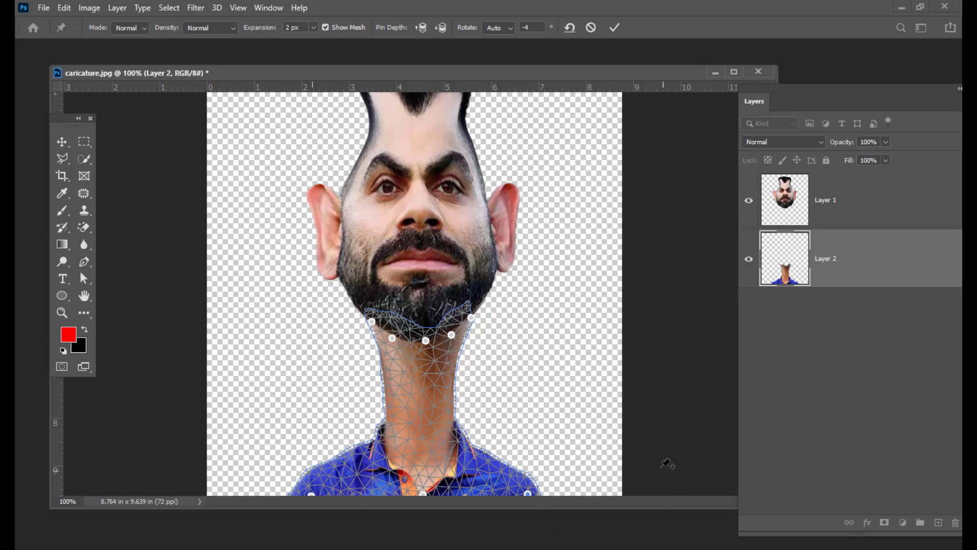
left_click(61, 144)
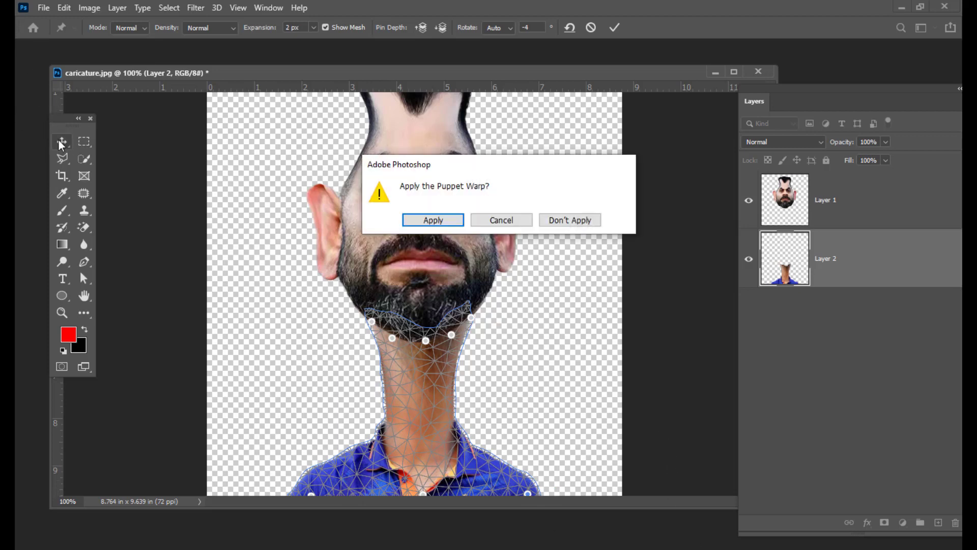
left_click(443, 223)
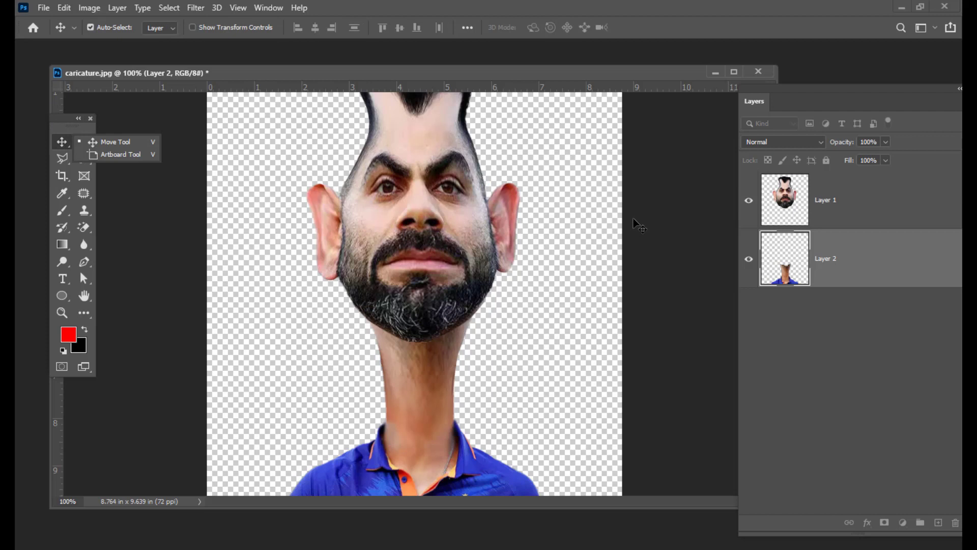
- Extend the document window downward and show the whole caricature at 66.7% zoom
key("ctrl")
left_click_drag(458, 76, 365, 85)
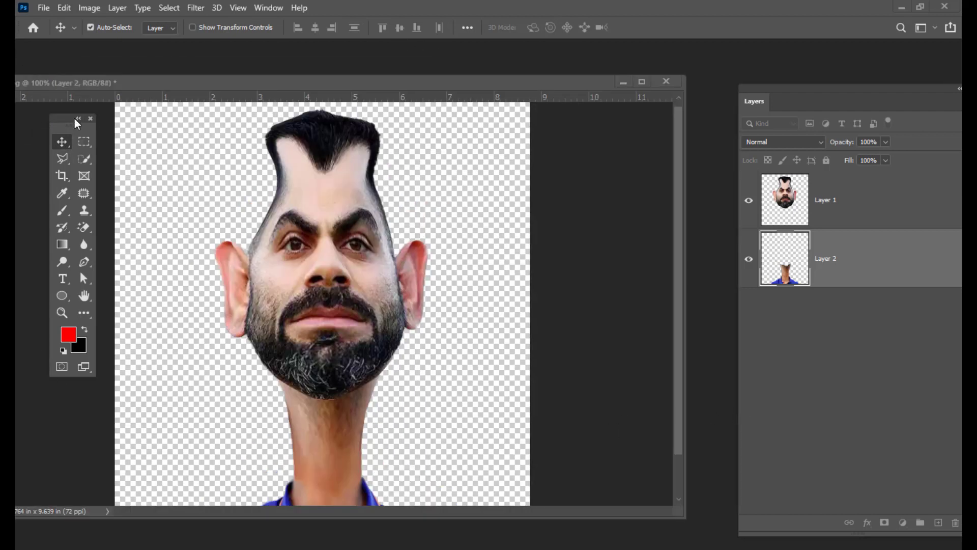
left_click_drag(184, 83, 253, 61)
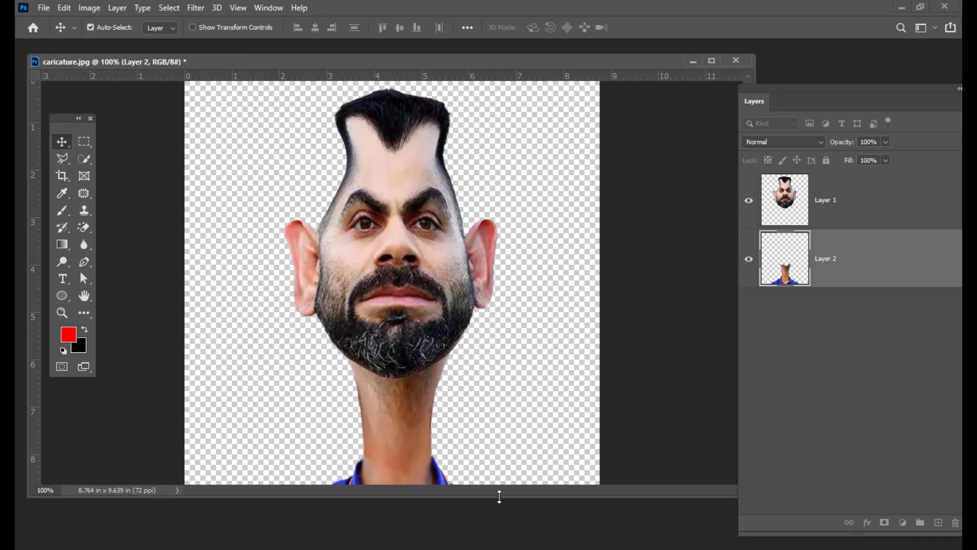
left_click_drag(500, 497, 499, 547)
key("ctrl+minus")
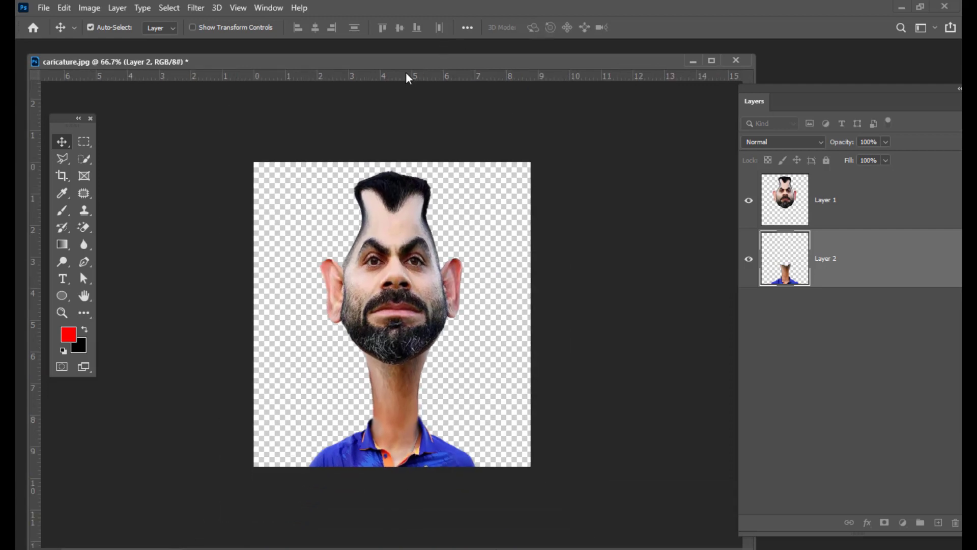
left_click_drag(418, 68, 430, 69)
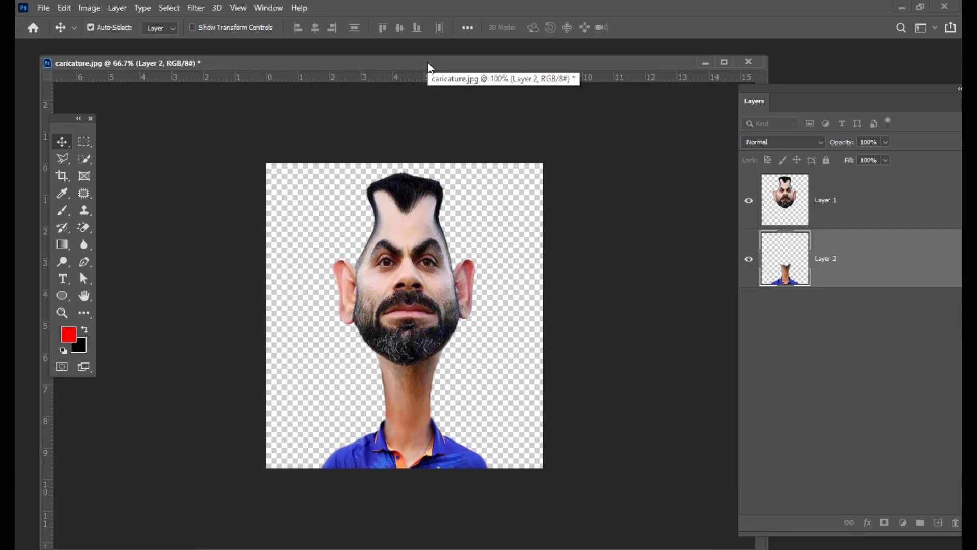
- Select Layer 1 and create a merged copy of all existing layers above it
left_click_drag(761, 88, 560, 88)
left_click(670, 205)
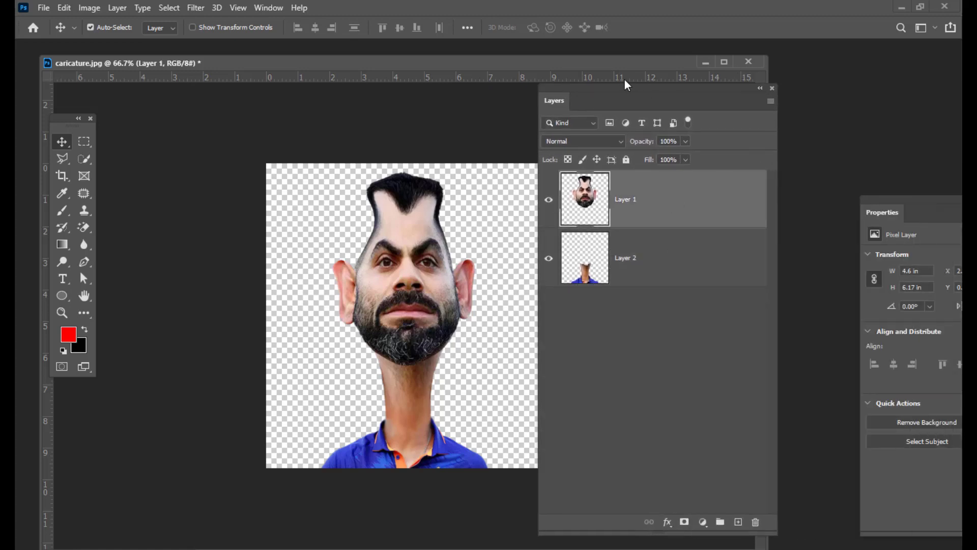
mouse_move(626, 84)
left_mouse_down()
mouse_move(651, 81)
mouse_move(633, 86)
left_mouse_up()
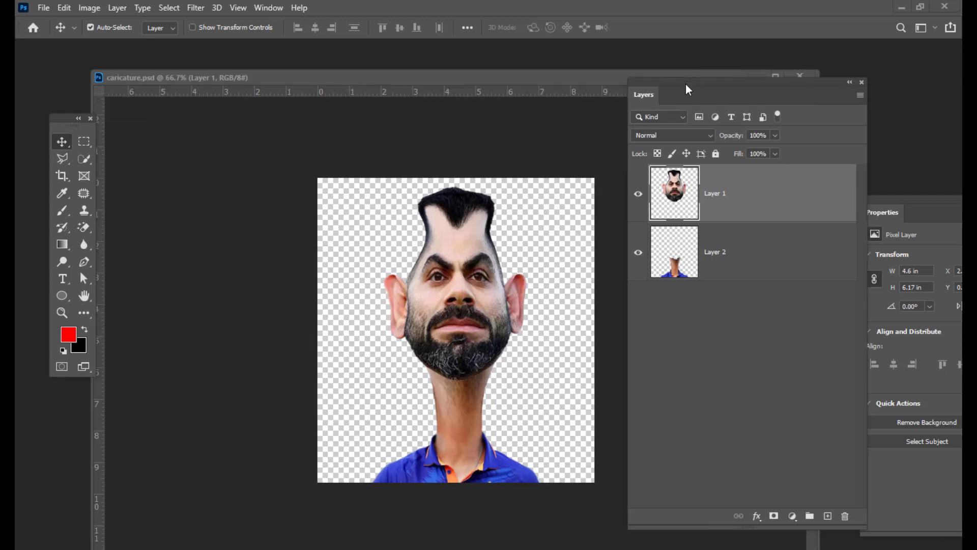
left_click_drag(689, 90, 679, 85)
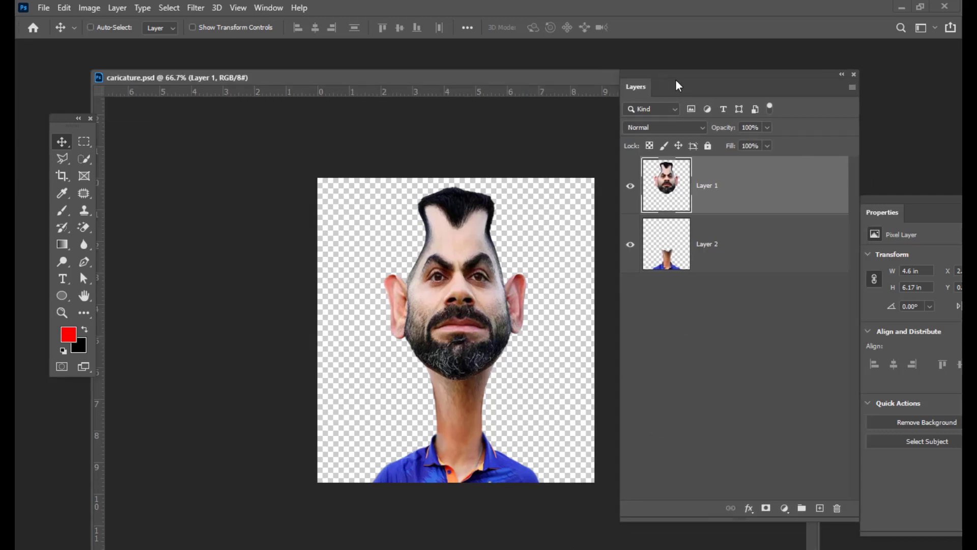
key("ctrl+alt+shift+e")
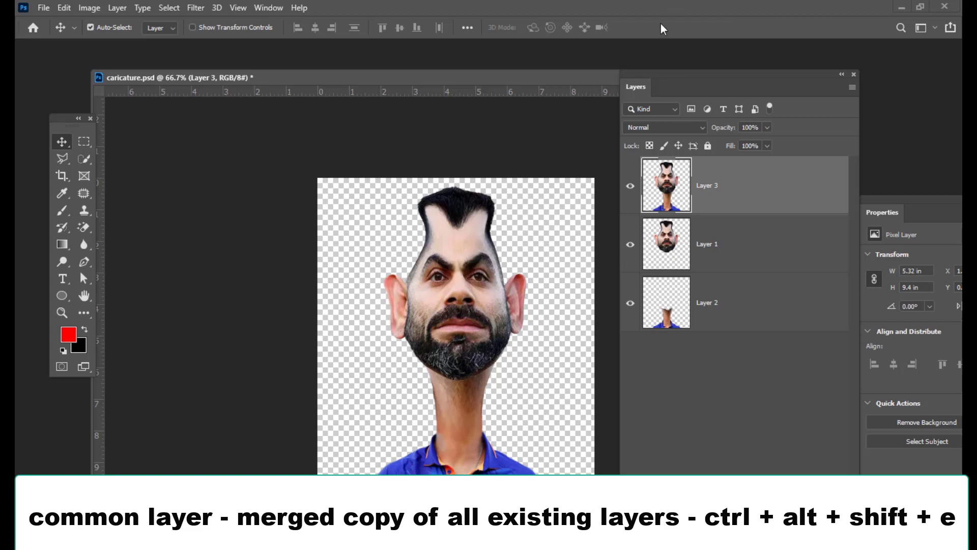
left_click_drag(650, 84, 665, 84)
left_click_drag(413, 82, 407, 66)
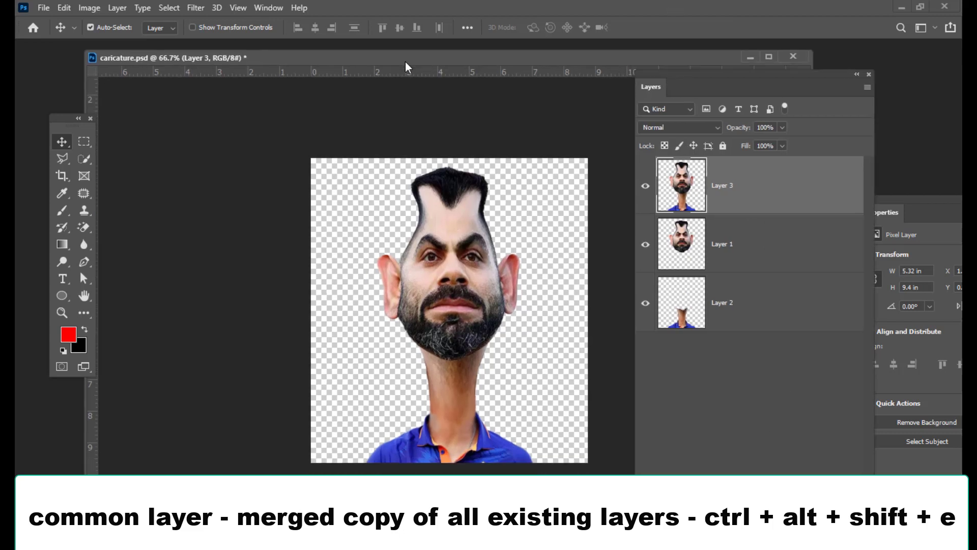
- Hide the original head and body layers, Layer 1 and Layer 2, leaving only the merged layer visible
left_click_drag(680, 84, 690, 85)
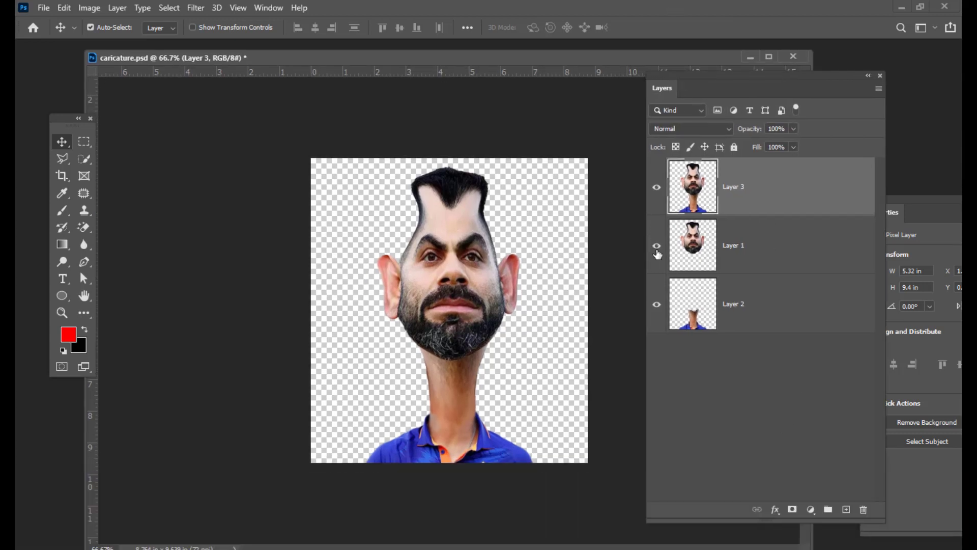
left_click(658, 246)
left_click(657, 304)
mouse_move(680, 82)
left_mouse_down()
mouse_move(687, 85)
mouse_move(672, 88)
left_mouse_up()
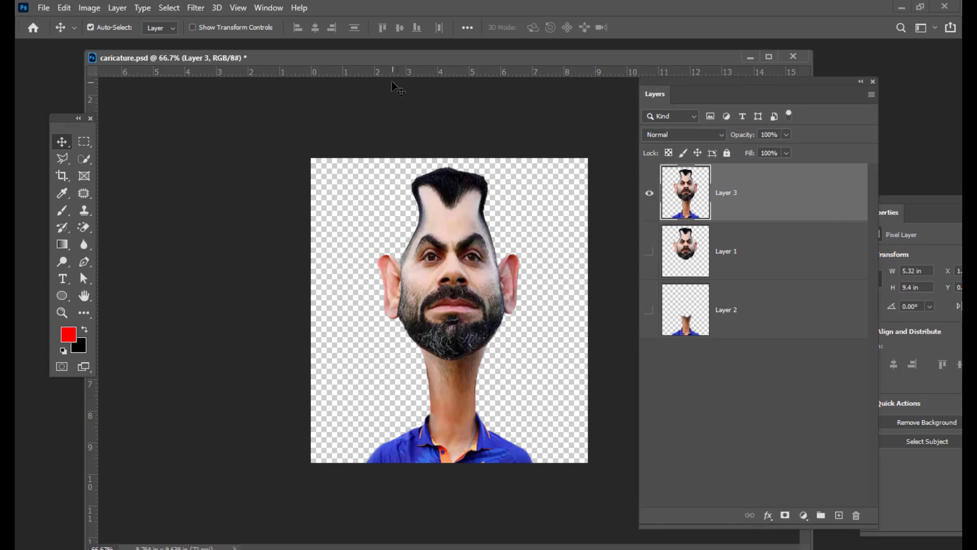
left_click_drag(408, 60, 418, 62)
left_click_drag(667, 88, 671, 87)
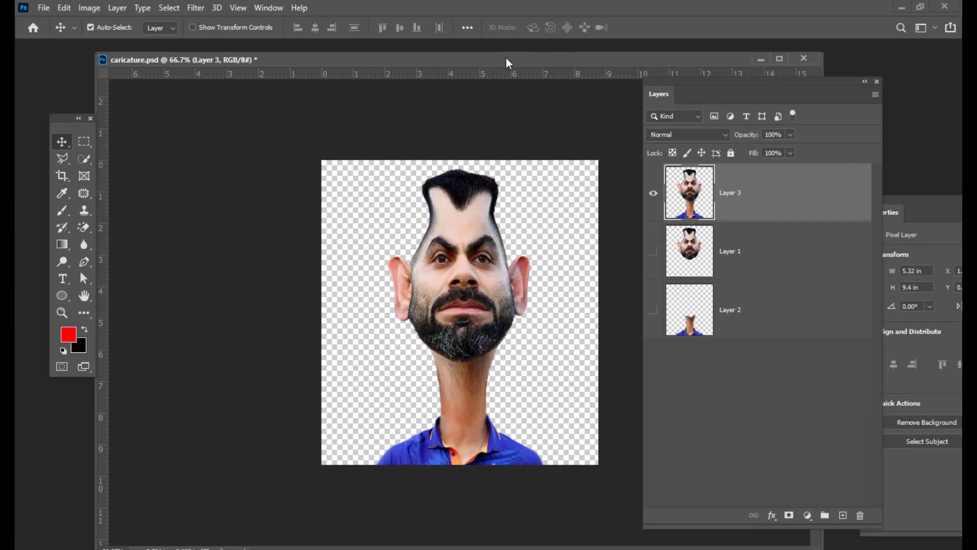
left_click_drag(509, 64, 494, 65)
left_click_drag(55, 127, 40, 122)
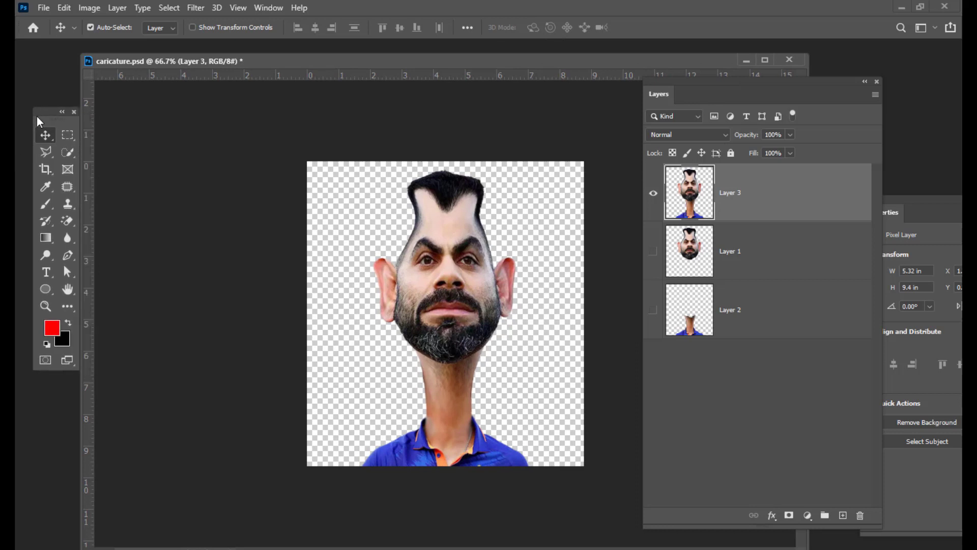
left_click_drag(426, 67, 422, 69)
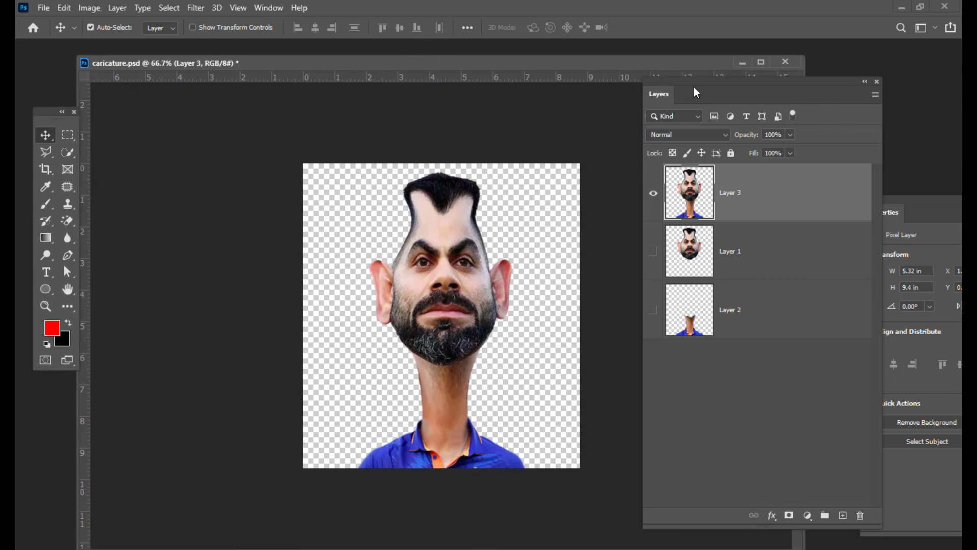
left_click_drag(716, 87, 703, 87)
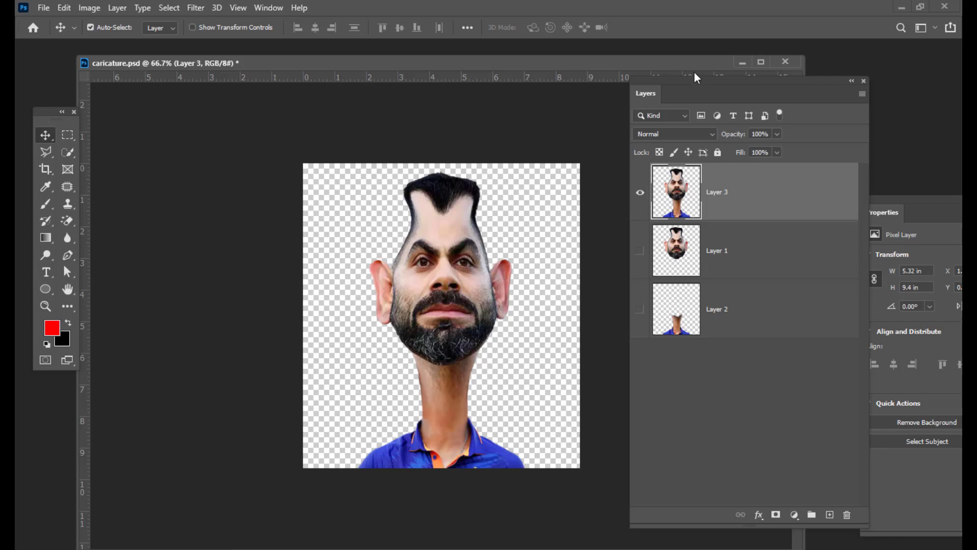
left_click_drag(675, 85, 678, 85)
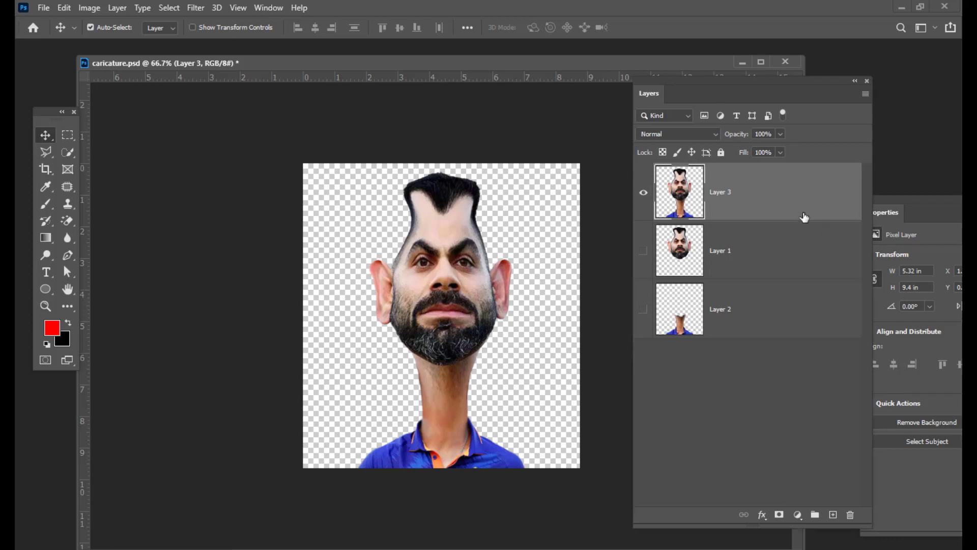
- Add a new empty layer above Layer 3 and name it skinhighlights
left_click(833, 516)
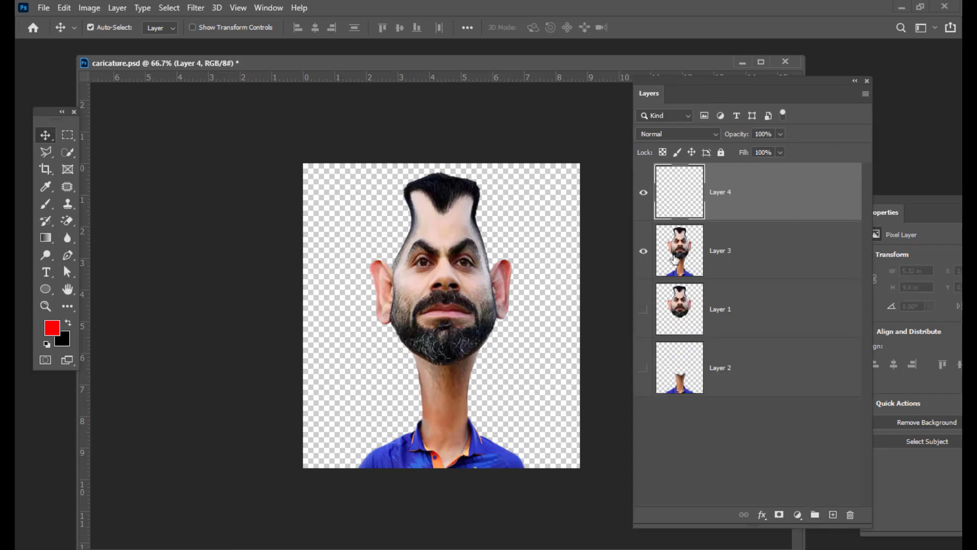
left_click_drag(687, 85, 694, 84)
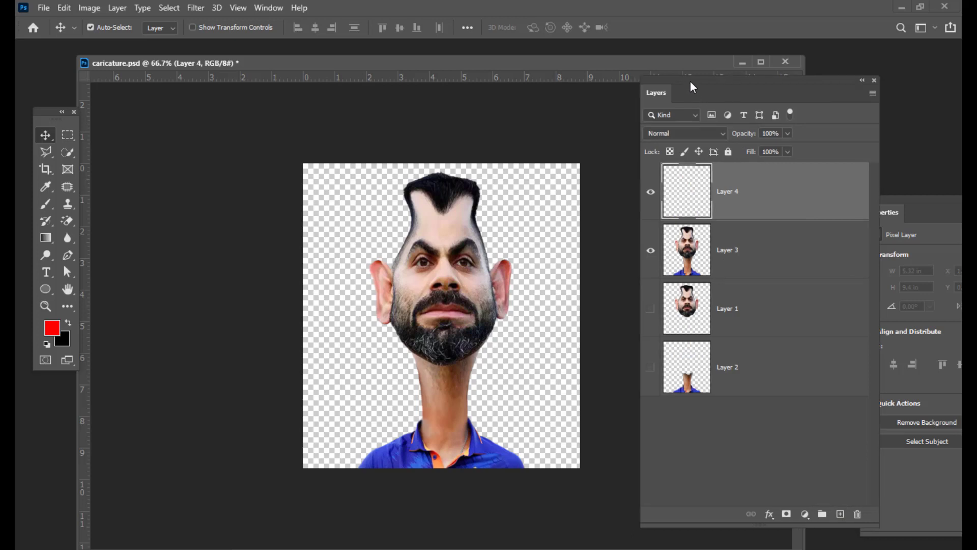
double_click(731, 190)
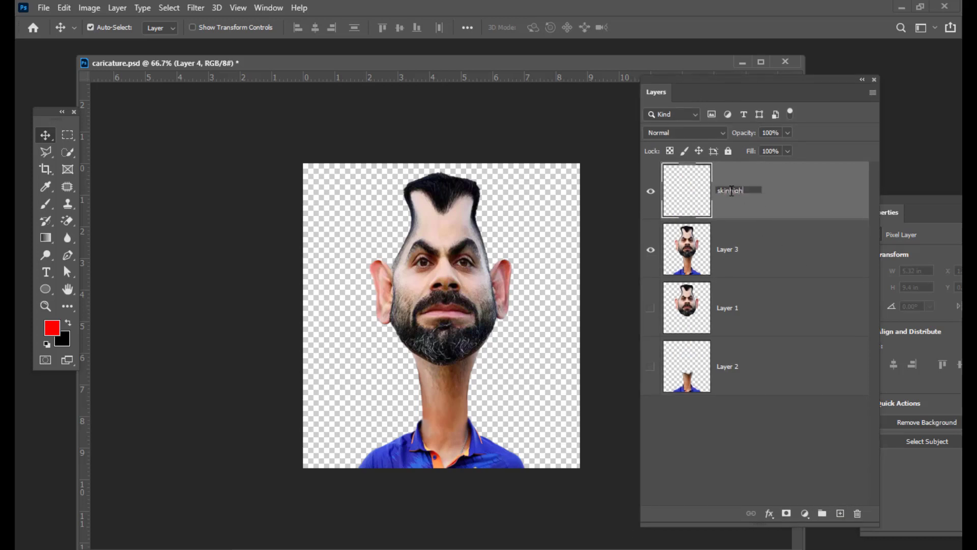
key("Return")
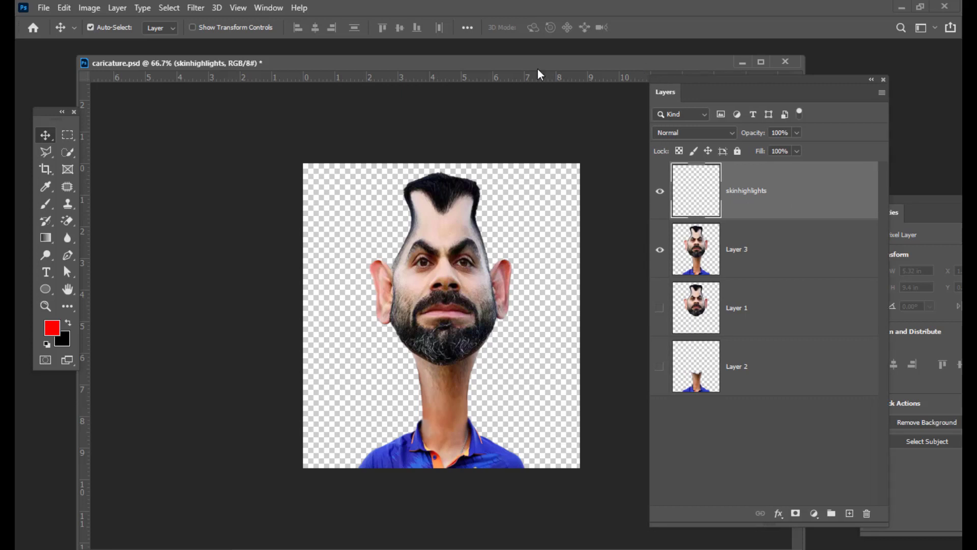
- Activate the Brush tool for the skinhighlights layer and check its brush tip, size and hardness settings
left_click_drag(44, 201, 77, 206)
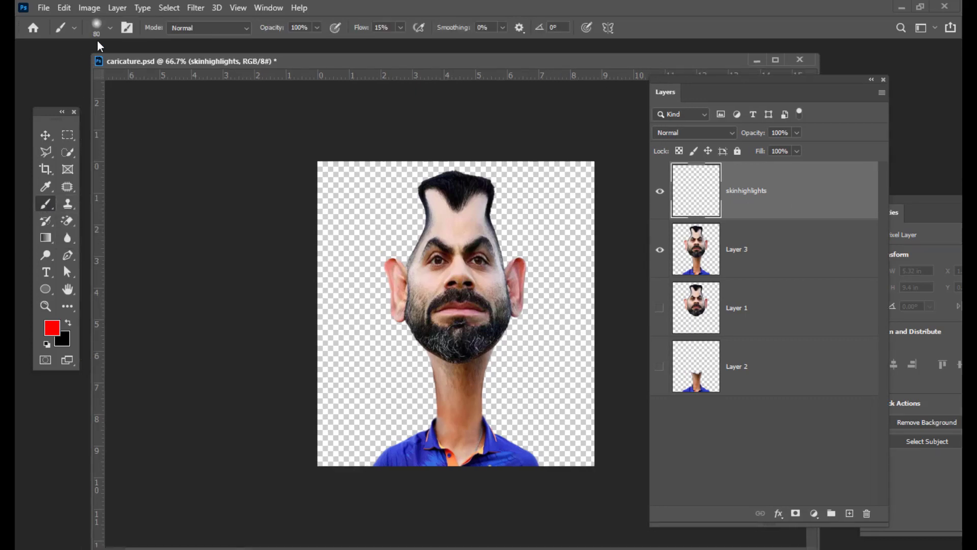
left_click(97, 28)
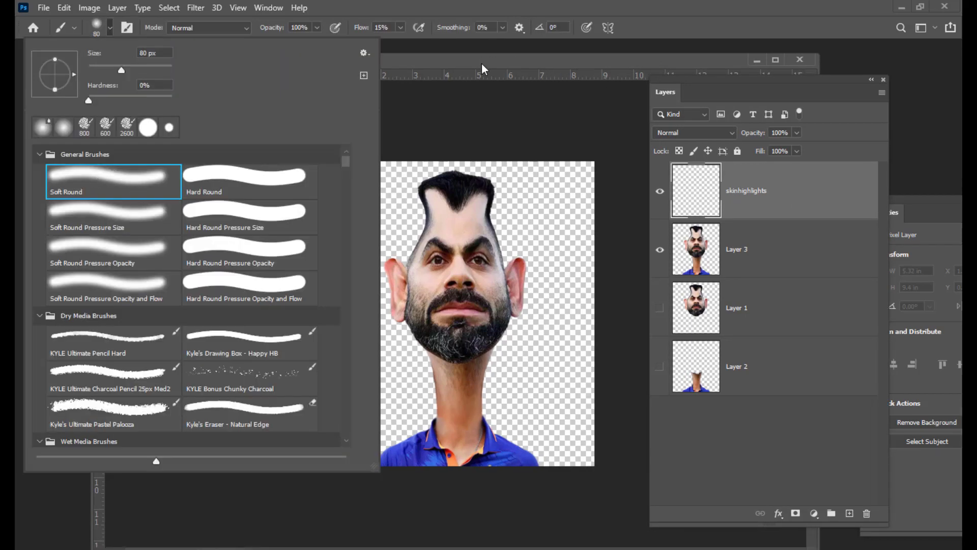
left_click_drag(482, 64, 494, 64)
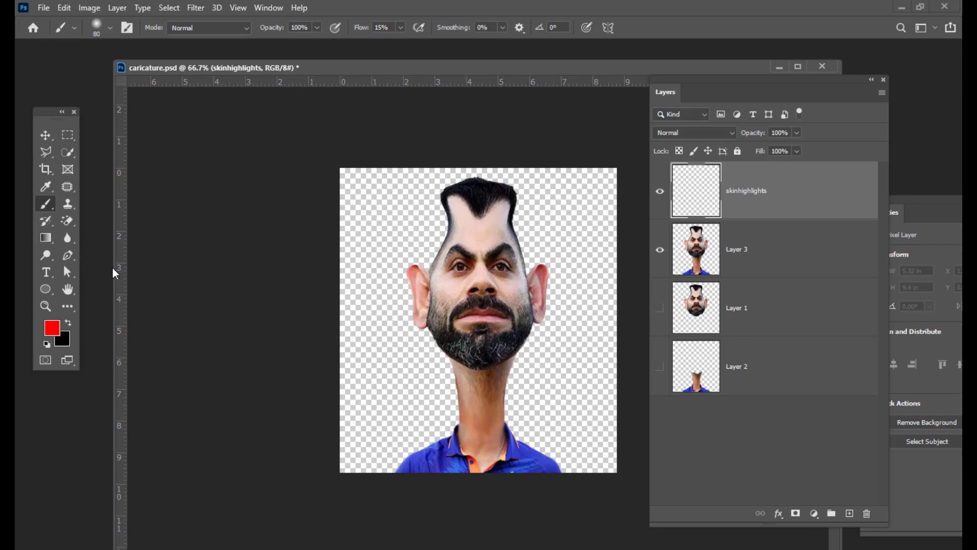
- Sample the forehead skin and lighten it to set the brush's foreground color to efd3c7
left_click(401, 27)
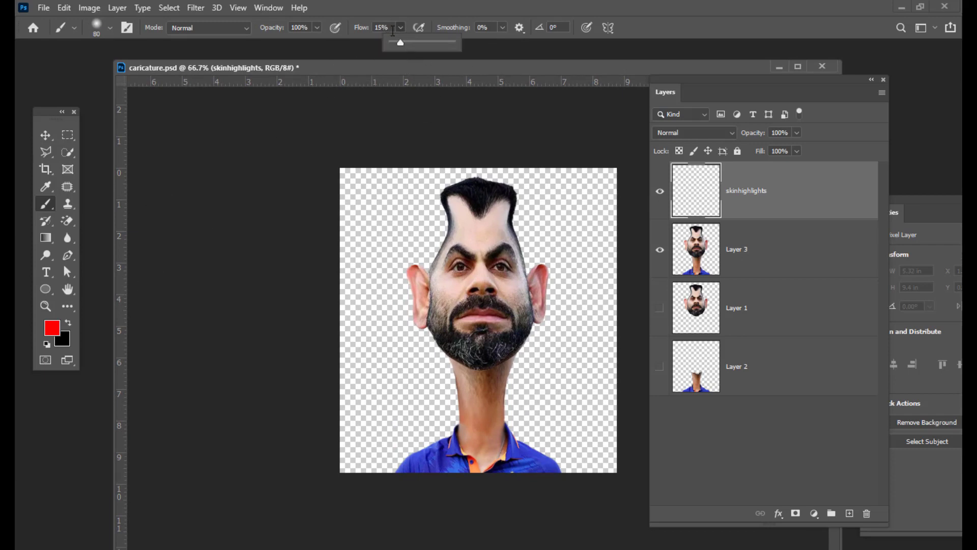
left_click(392, 27)
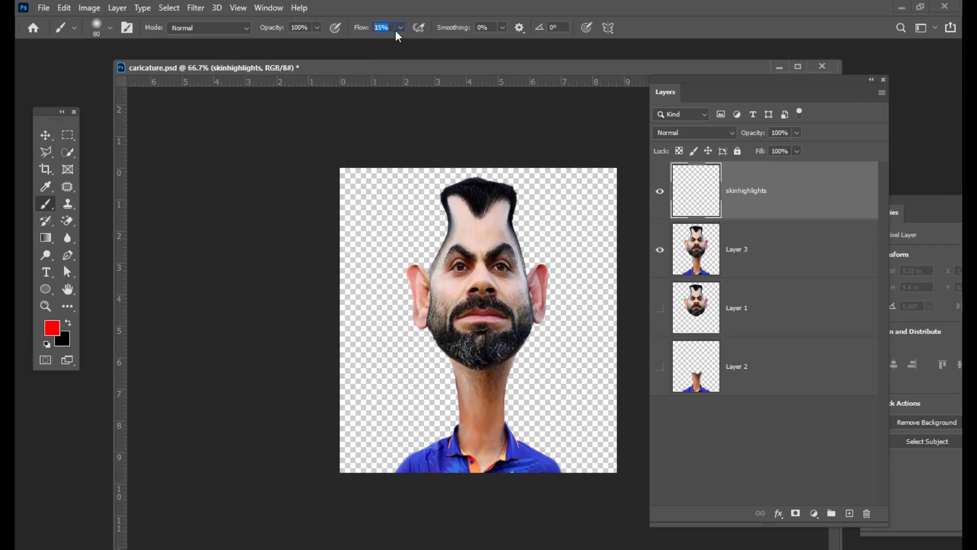
left_click(58, 334)
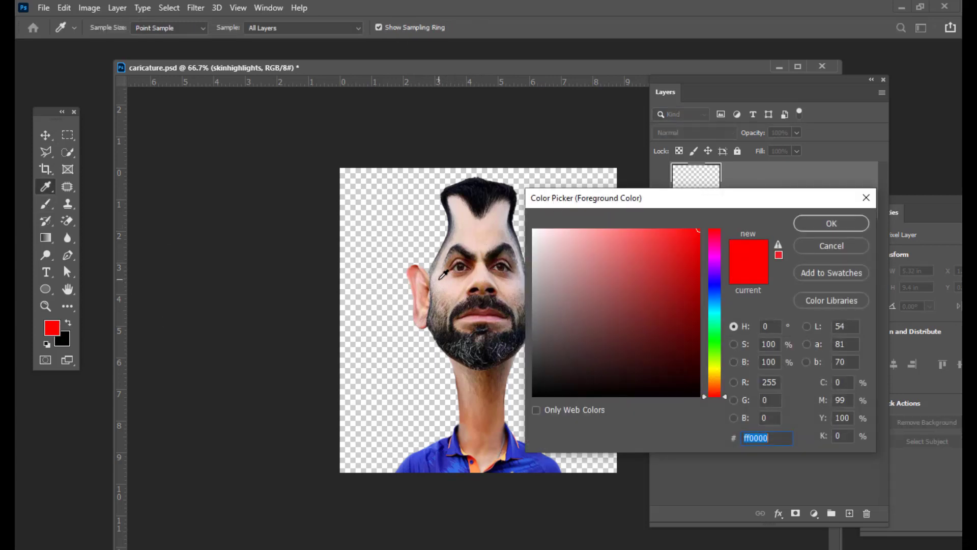
left_click(492, 217)
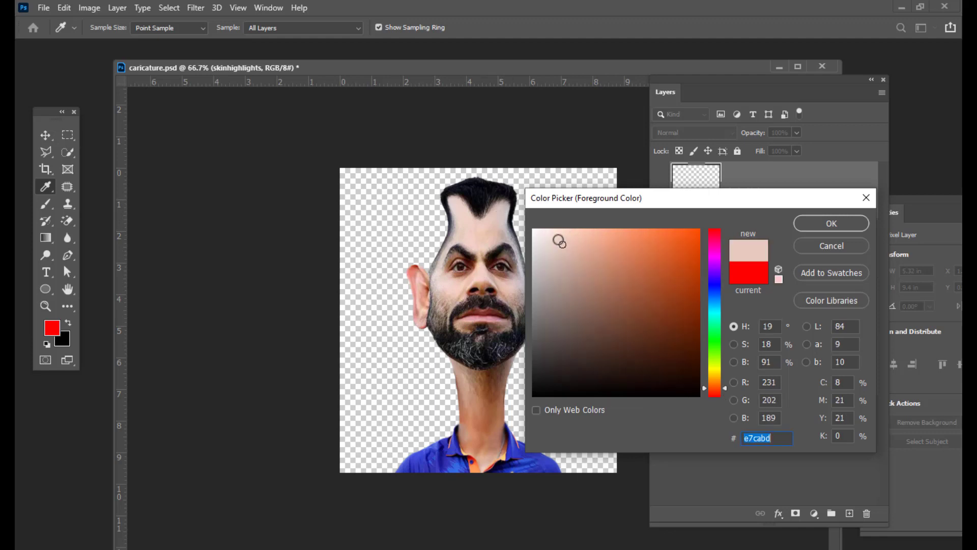
left_click(560, 240)
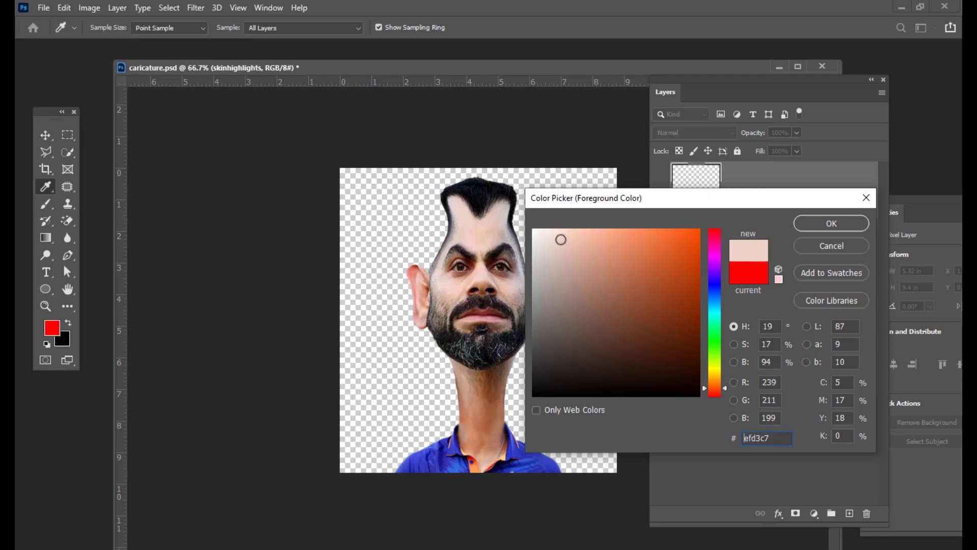
left_click(832, 223)
key("b")
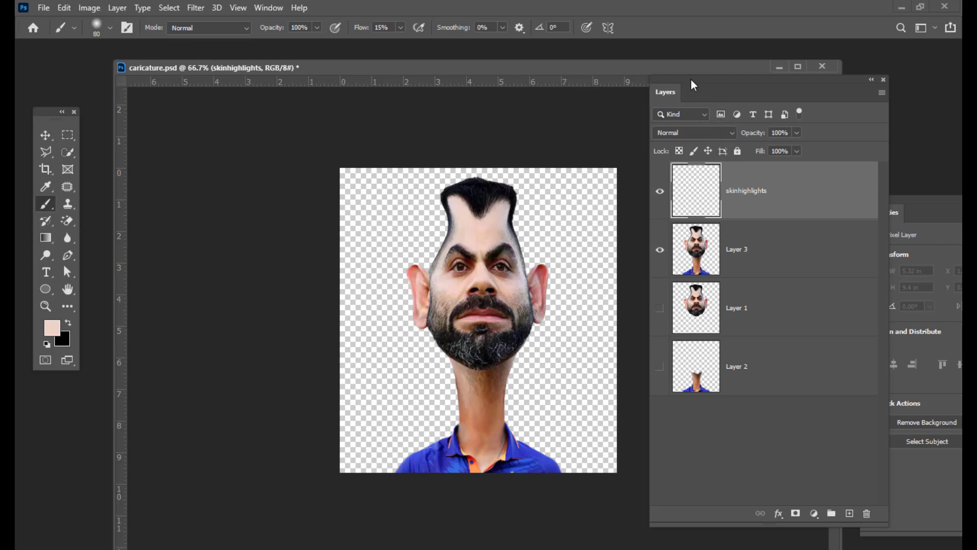
- Set the skinhighlights layer's blend mode to Screen
left_click_drag(692, 78, 679, 79)
left_click(699, 135)
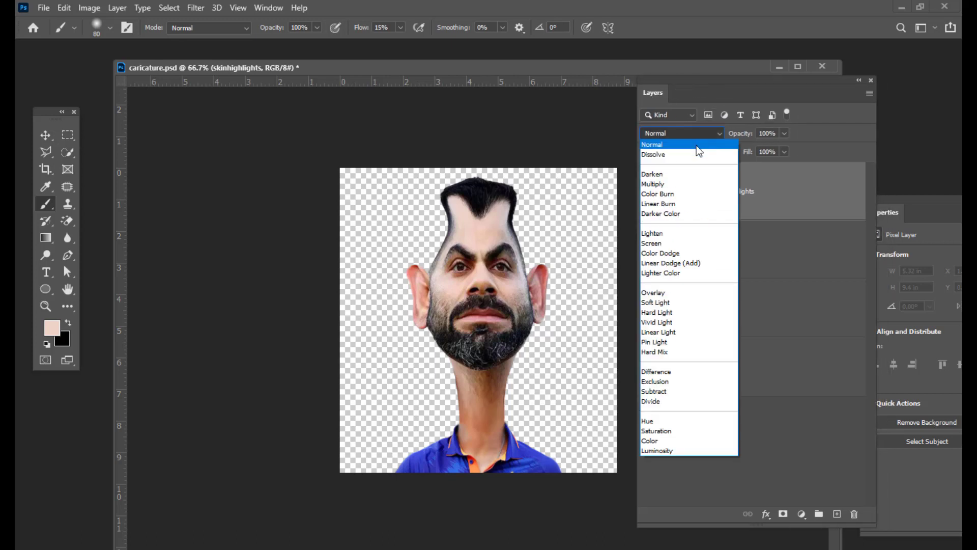
left_click(669, 243)
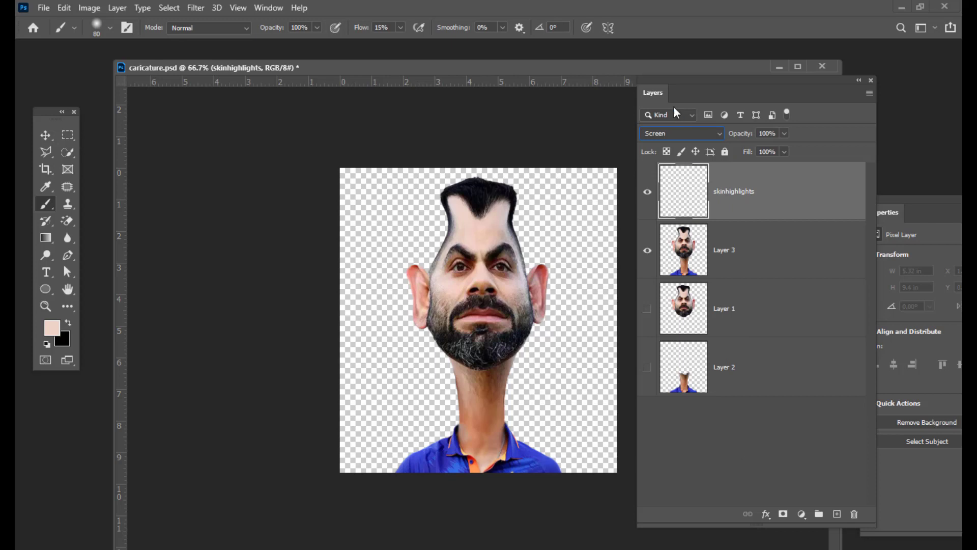
left_click_drag(673, 79, 683, 80)
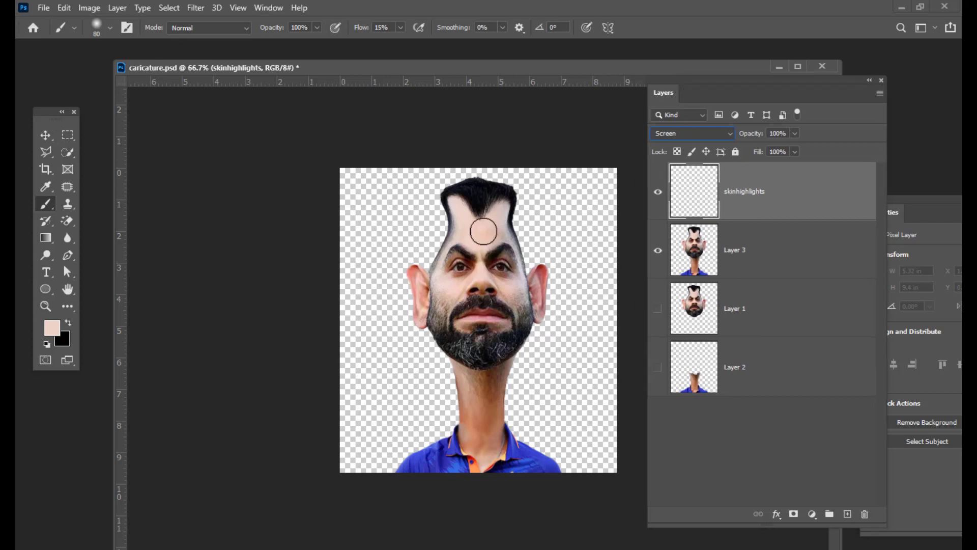
- Paint a soft highlight across the forehead on the skinhighlights layer with the brush at size 90
left_click_drag(496, 65, 453, 87)
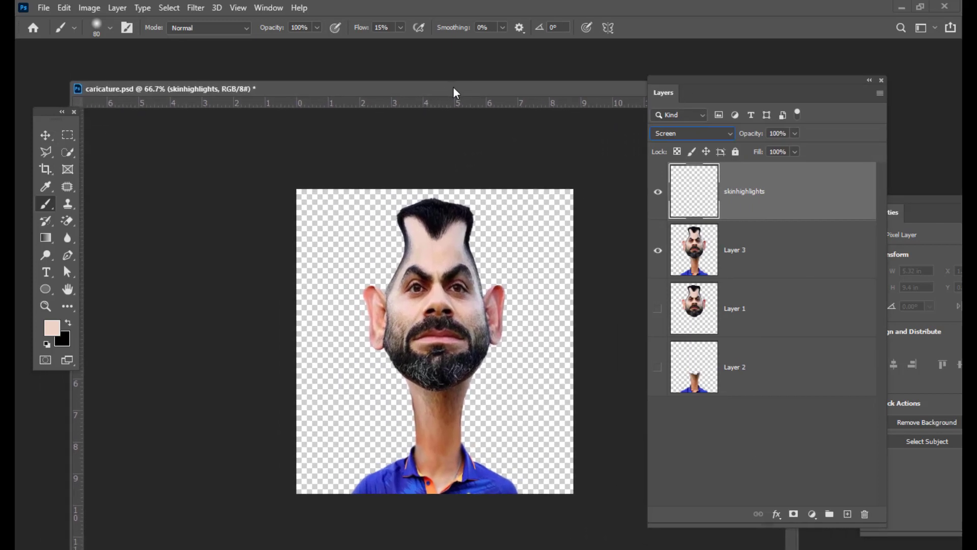
key("ctrl+plus")
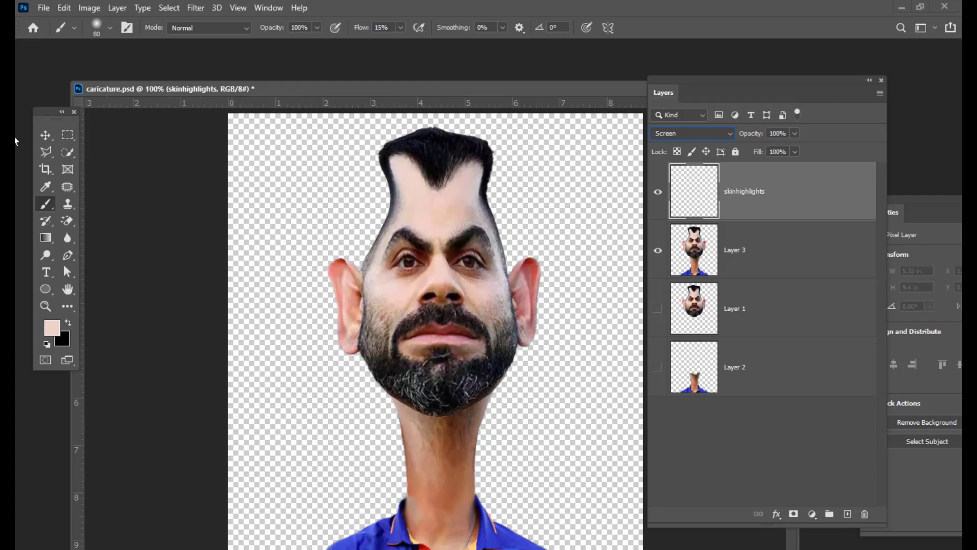
left_click(45, 135)
left_click(45, 204)
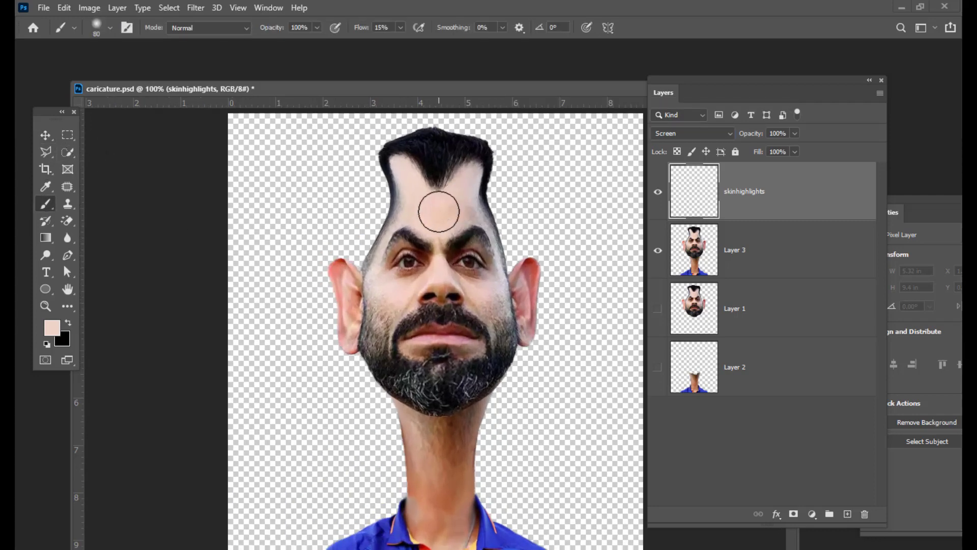
key("bracketright")
key("bracketright")
key("bracketright")
key("bracketleft")
key("bracketleft")
key("bracketleft")
key("bracketright")
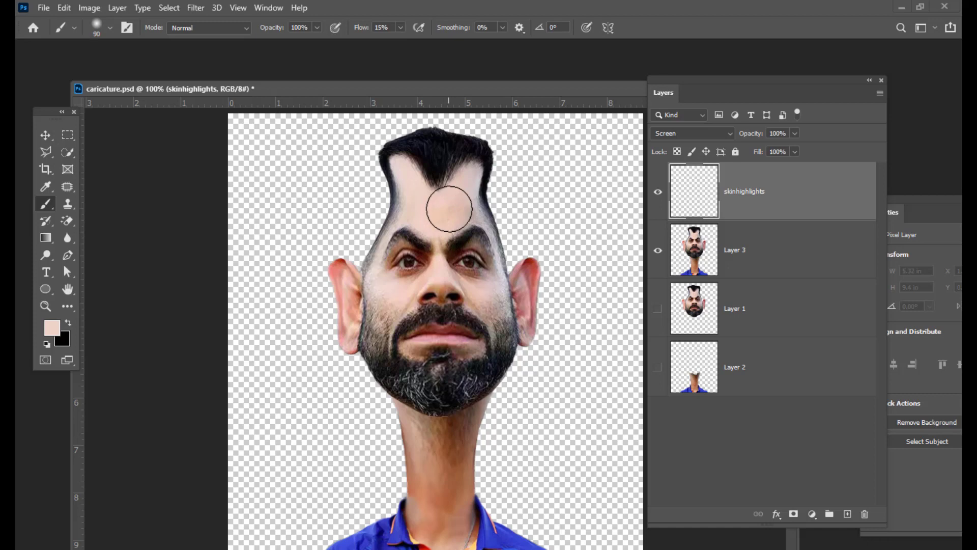
left_click_drag(441, 95, 485, 82)
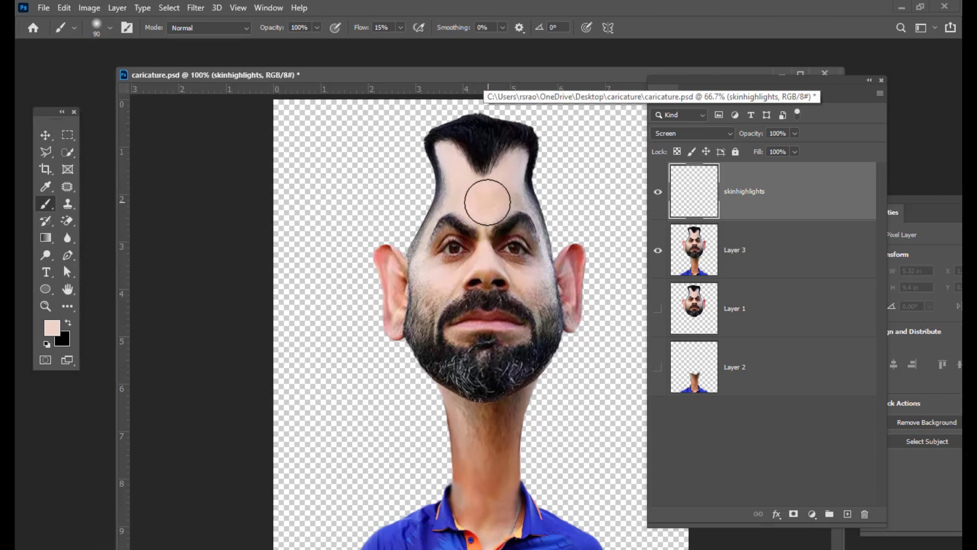
mouse_move(491, 204)
left_mouse_down()
mouse_move(474, 199)
mouse_move(501, 197)
mouse_move(471, 197)
mouse_move(501, 194)
mouse_move(473, 199)
left_mouse_up()
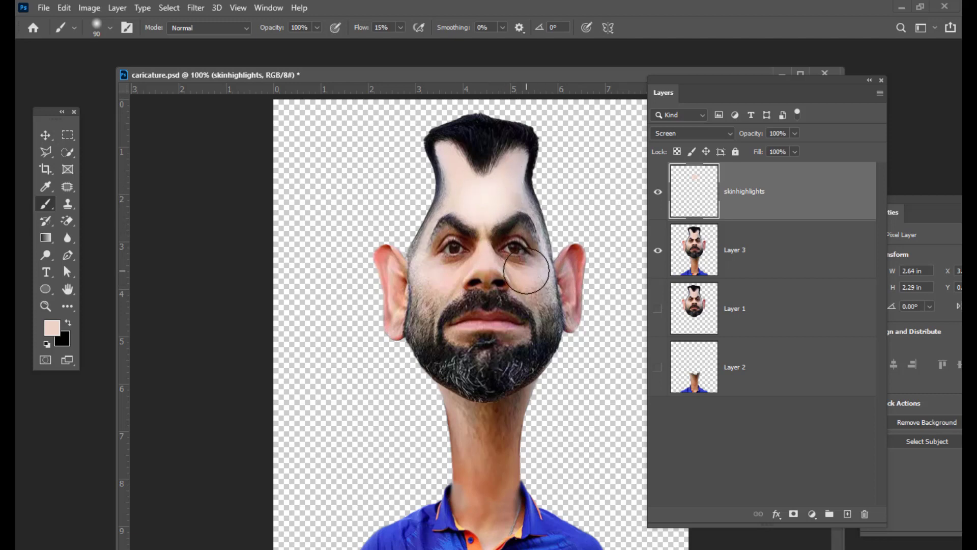
- Paint a highlight down the bridge of the nose with the brush reduced to size 30
key("bracketleft")
key("bracketleft")
key("bracketleft")
key("bracketleft")
key("bracketleft")
key("bracketleft")
mouse_move(487, 252)
left_mouse_down()
mouse_move(487, 268)
mouse_move(478, 264)
mouse_move(495, 264)
mouse_move(487, 269)
mouse_move(486, 252)
mouse_move(490, 263)
left_mouse_up()
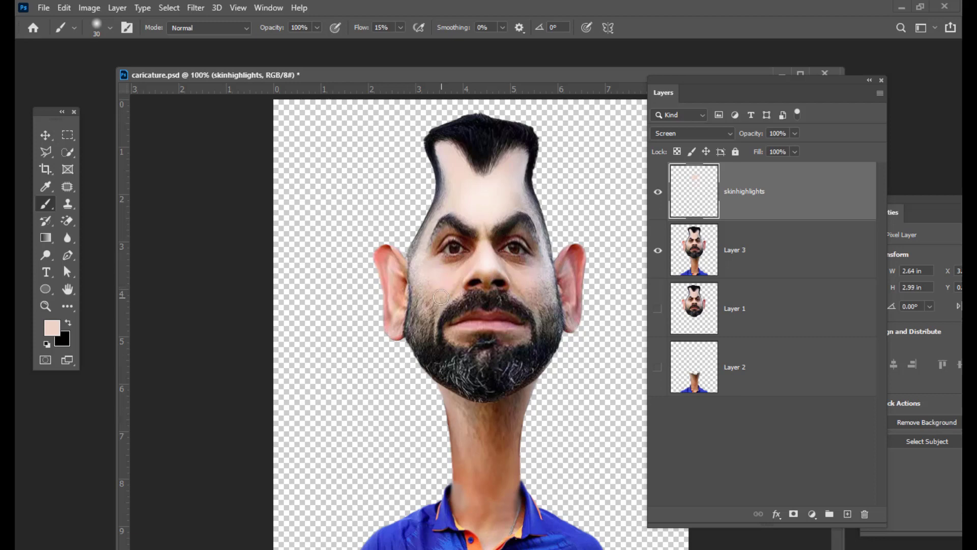
- Paint highlights on both cheeks and along the neck with the brush at size 45
key("bracketright")
key("bracketright")
key("bracketright")
mouse_move(438, 281)
left_mouse_down()
mouse_move(444, 295)
mouse_move(436, 277)
mouse_move(445, 284)
left_mouse_up()
left_click_drag(522, 305, 534, 281)
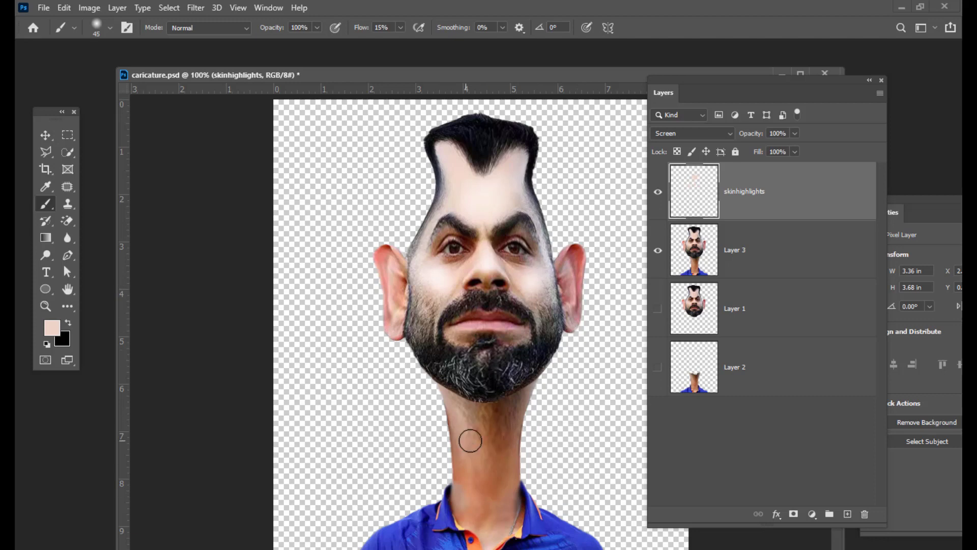
mouse_move(451, 399)
left_mouse_down()
mouse_move(469, 502)
mouse_move(518, 441)
mouse_move(513, 485)
left_mouse_up()
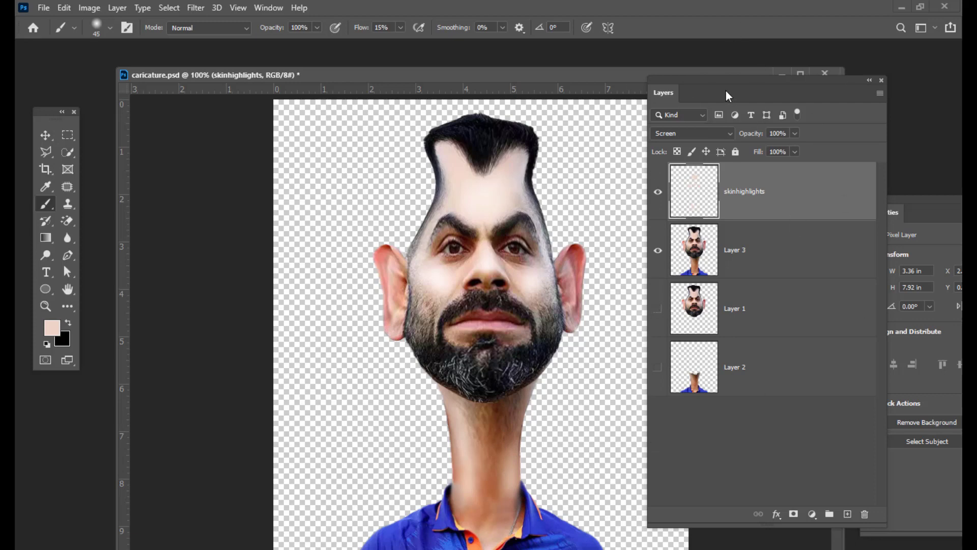
- Add a new empty layer above skinhighlights and name it skinshadows
left_click(846, 513)
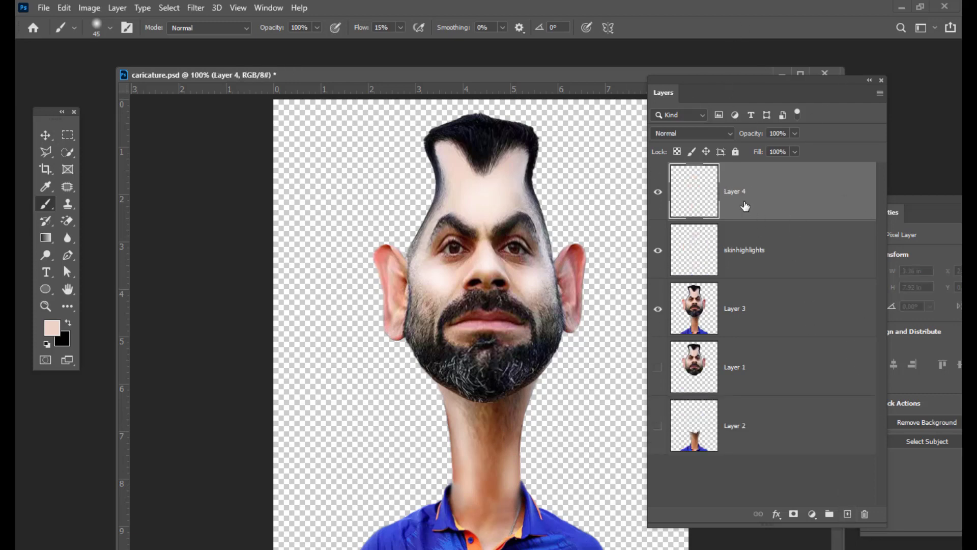
double_click(740, 193)
type("skinshadows")
key("Return")
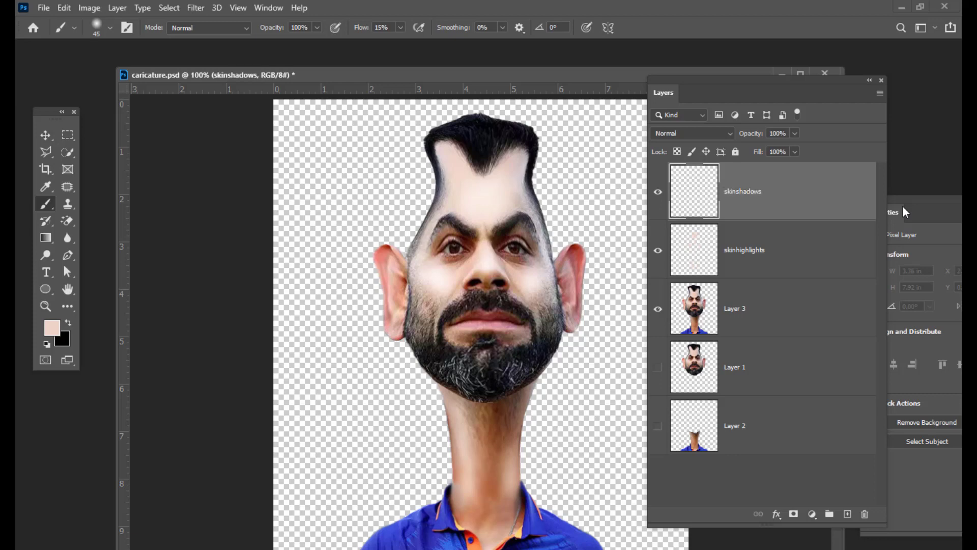
- Set the skinshadows layer's blend mode to Multiply
left_click_drag(687, 78, 697, 77)
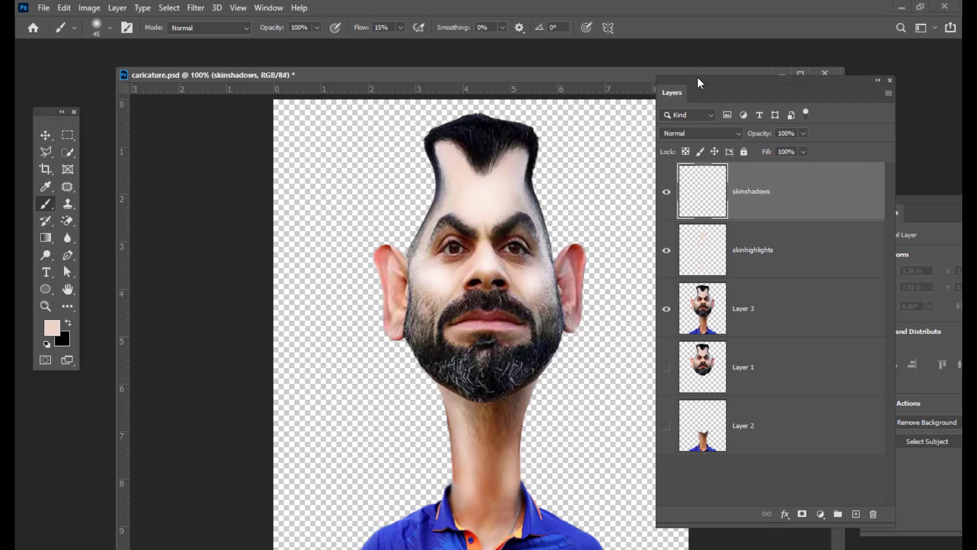
left_click(704, 132)
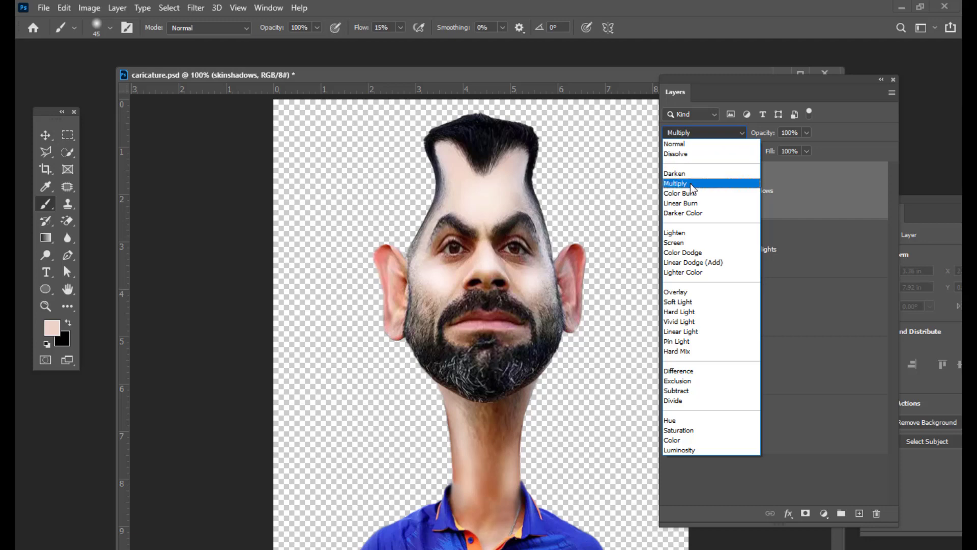
left_click(690, 183)
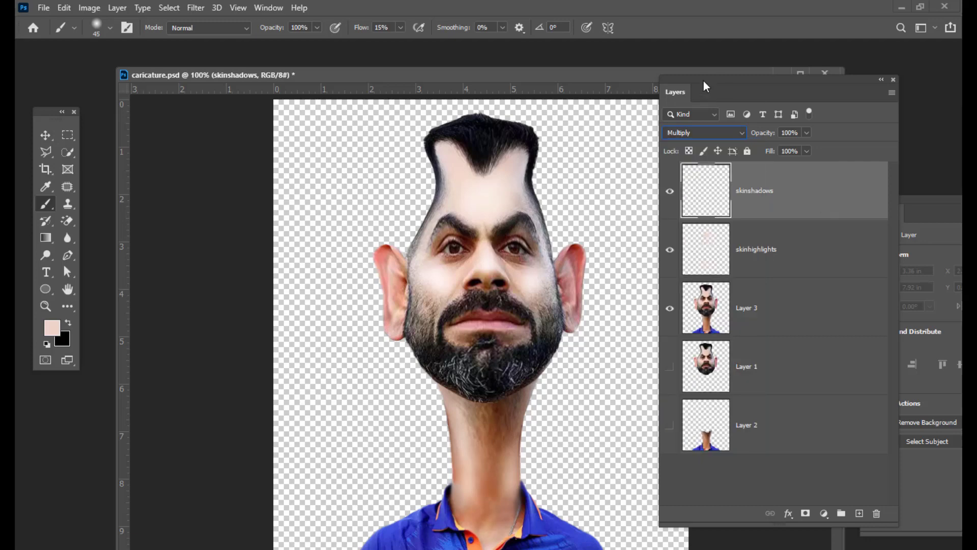
left_click_drag(703, 81, 715, 73)
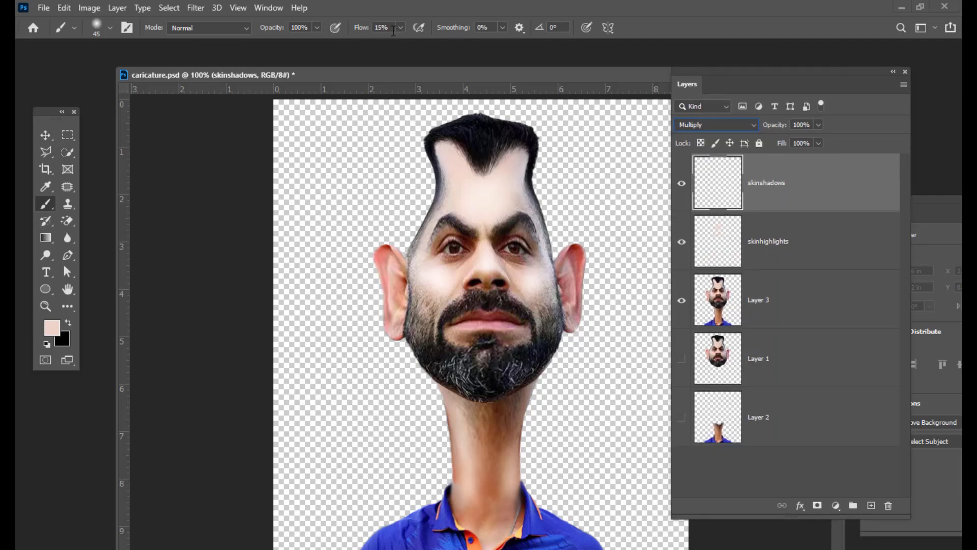
- Set the brush's foreground color to the brownish skin-shadow tone 875f57, sampled beside the eye
left_click_drag(407, 67, 409, 64)
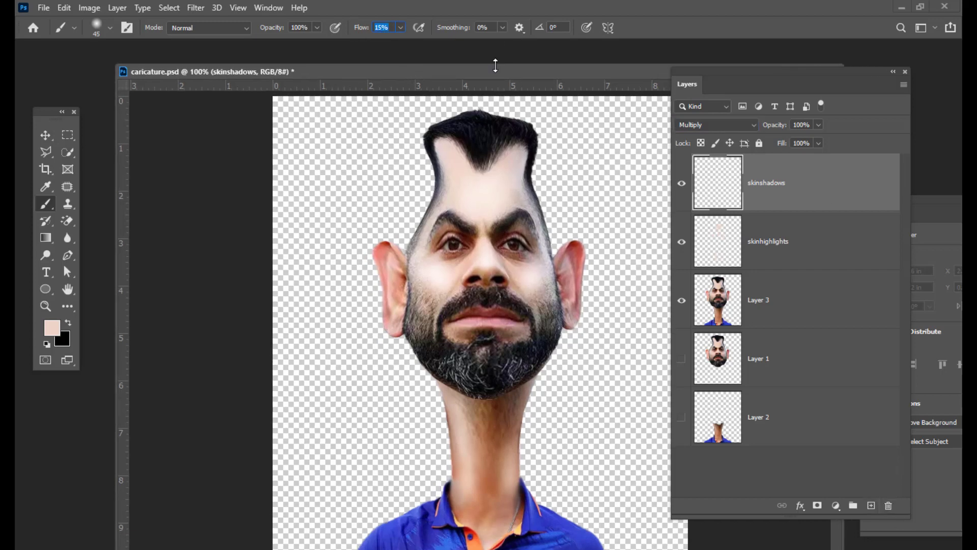
left_click_drag(493, 71, 484, 71)
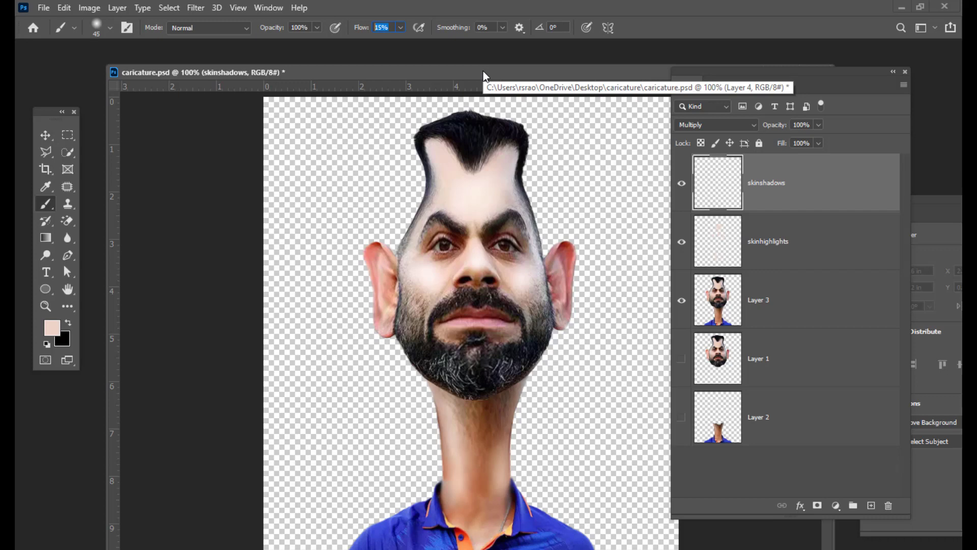
left_click(51, 329)
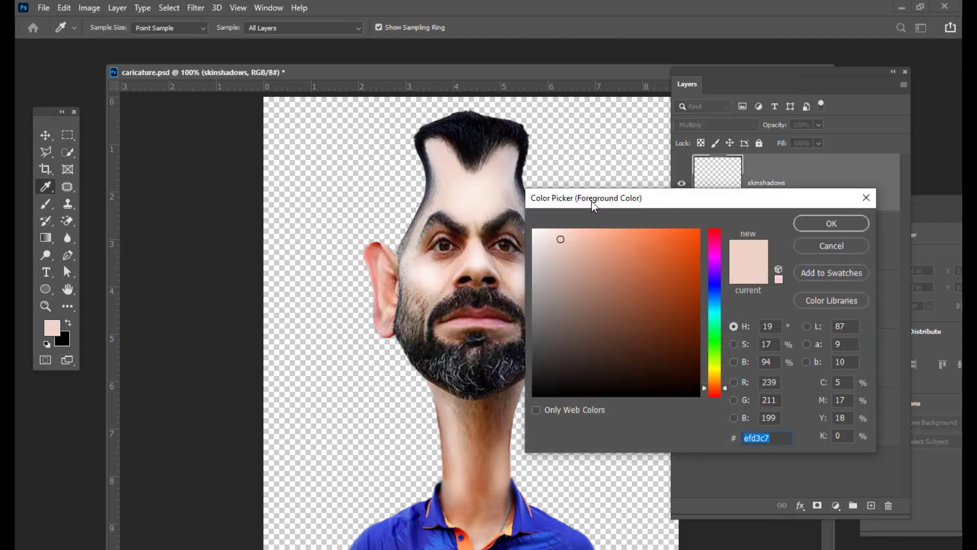
left_click_drag(592, 201, 618, 171)
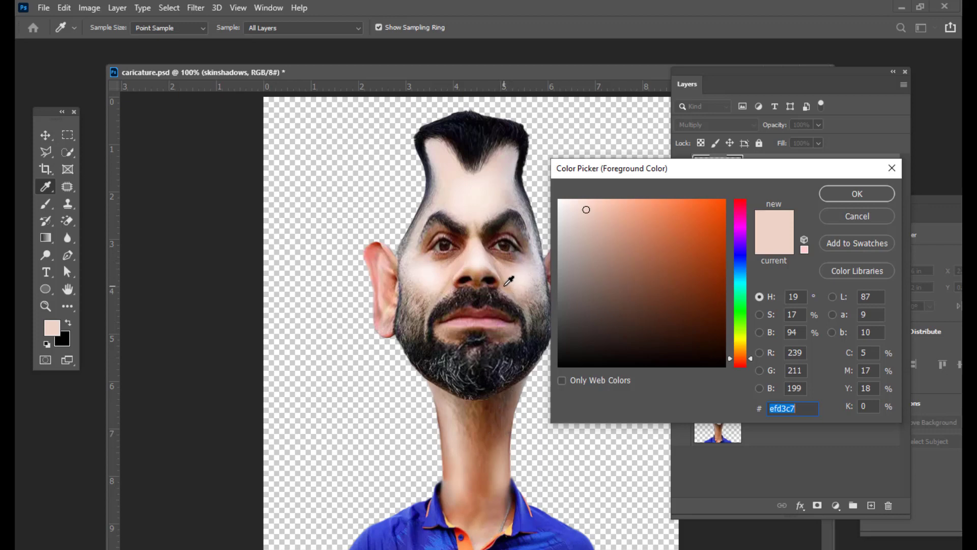
left_click(493, 248)
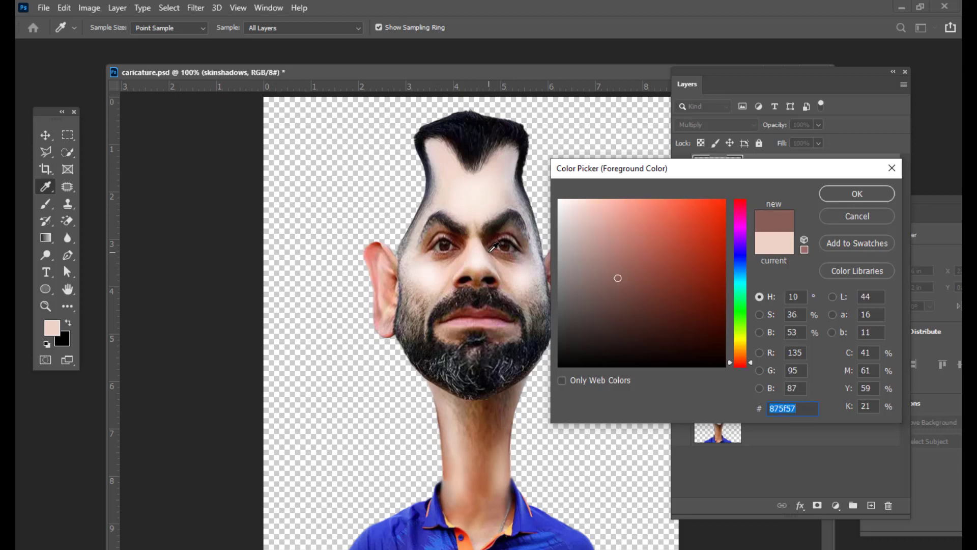
left_click(859, 194)
key("b")
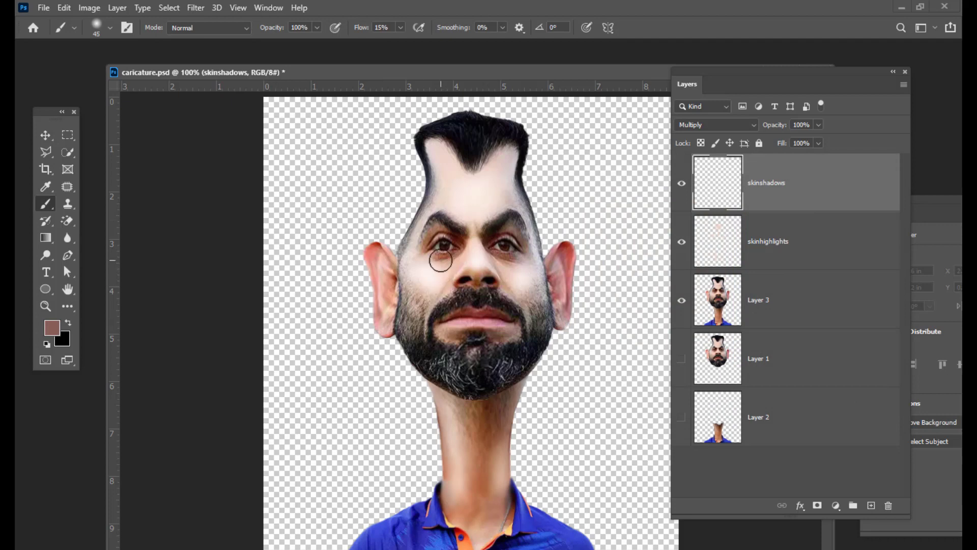
- Paint a soft shadow on the upper forehead beside the hairline with the brush at size 60
key("bracketright")
key("bracketleft")
key("bracketleft")
mouse_move(448, 154)
left_mouse_down()
mouse_move(432, 156)
mouse_move(434, 166)
left_mouse_up()
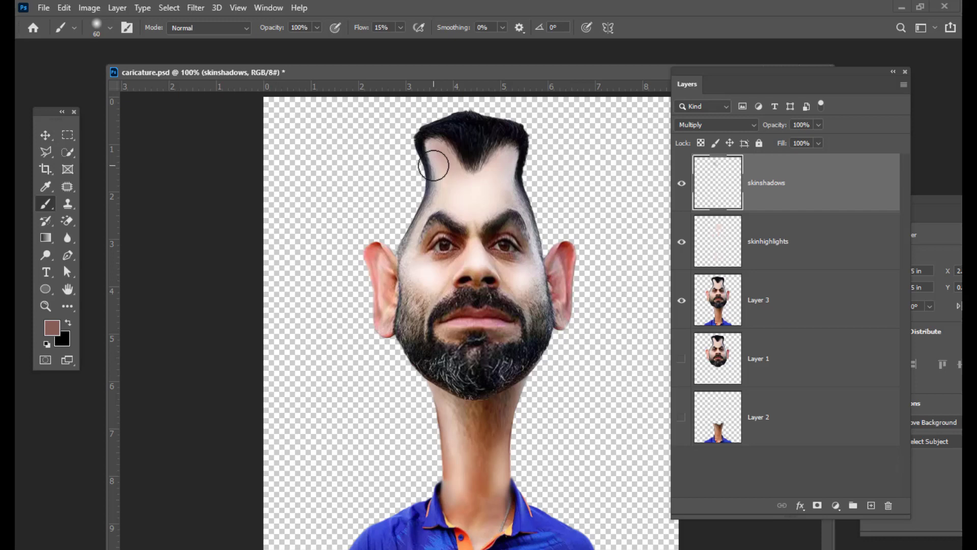
- Shade the hairline and both outer sides of the forehead and face with the brush reduced to size 40
key("bracketleft")
key("bracketleft")
key("bracketleft")
key("bracketleft")
mouse_move(432, 160)
left_mouse_down()
mouse_move(433, 197)
mouse_move(433, 189)
mouse_move(406, 275)
left_mouse_up()
mouse_move(445, 134)
left_mouse_down()
mouse_move(421, 158)
mouse_move(439, 147)
mouse_move(482, 177)
mouse_move(516, 149)
mouse_move(542, 275)
mouse_move(534, 318)
mouse_move(543, 288)
left_mouse_up()
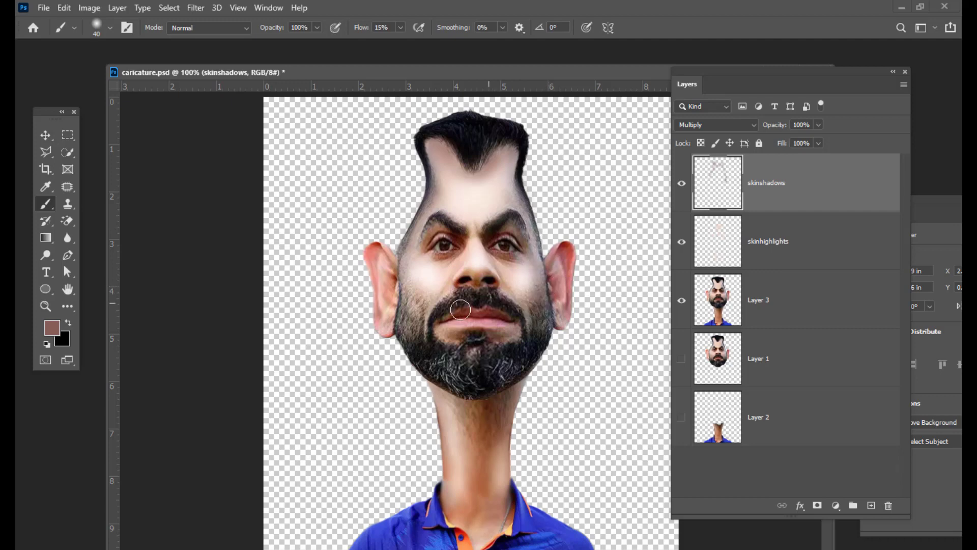
- Deepen the shadows around the cheeks and along the edges of the face with the size 40 brush
mouse_move(412, 296)
left_mouse_down()
mouse_move(405, 277)
mouse_move(417, 313)
mouse_move(404, 265)
mouse_move(422, 210)
mouse_move(410, 249)
mouse_move(421, 296)
left_mouse_up()
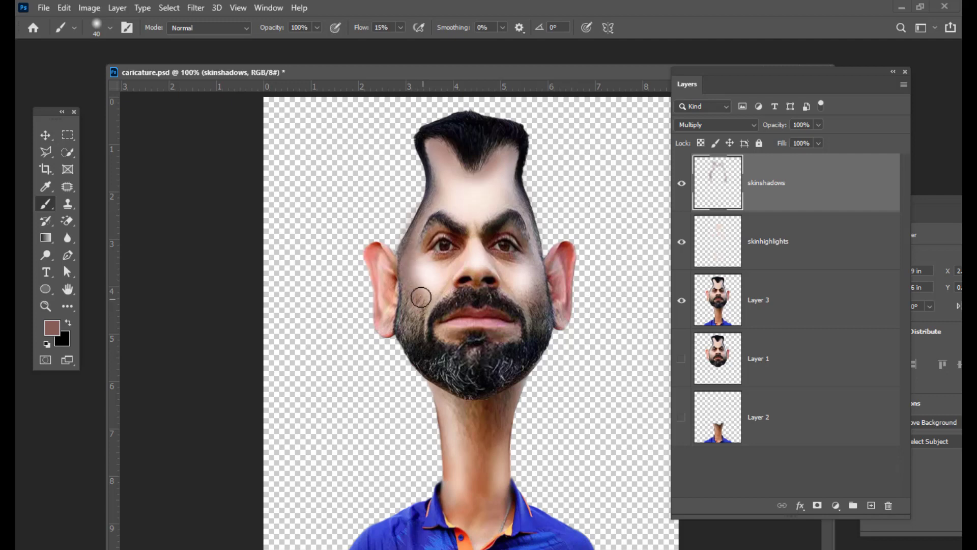
mouse_move(542, 289)
left_mouse_down()
mouse_move(545, 262)
mouse_move(523, 203)
mouse_move(523, 215)
mouse_move(516, 151)
mouse_move(459, 180)
mouse_move(464, 167)
mouse_move(441, 146)
mouse_move(426, 147)
mouse_move(434, 179)
left_mouse_up()
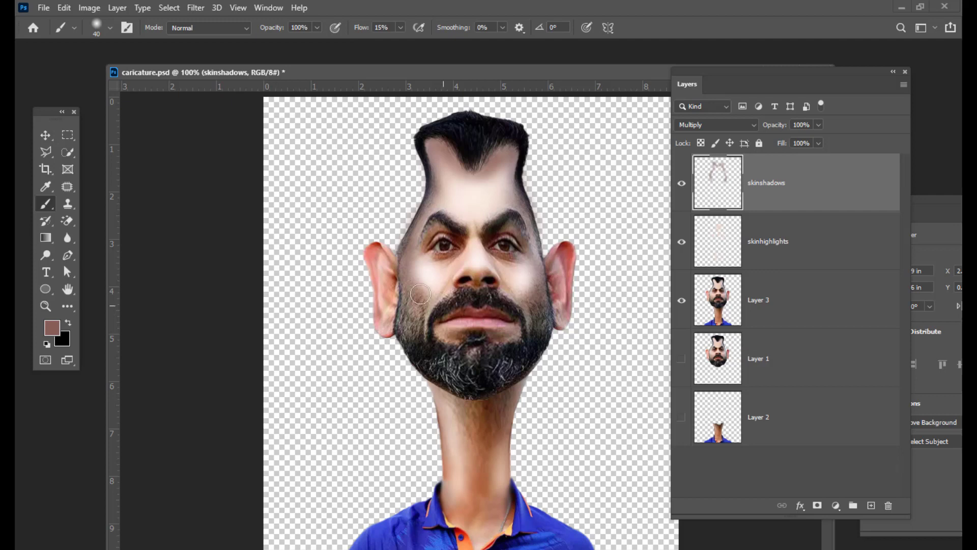
key("bracketleft")
key("bracketright")
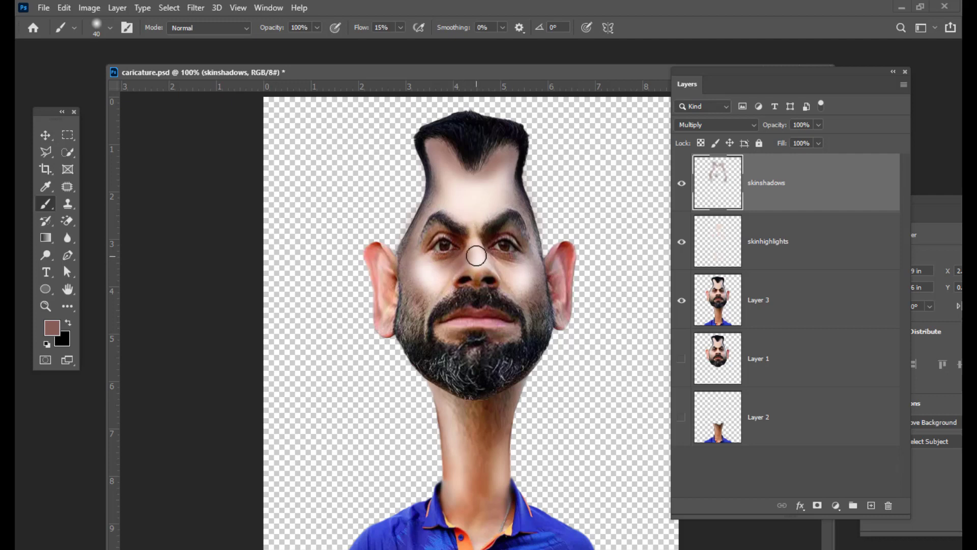
- Add soft shadows beside the nose and around the mouth, and set the skinshadows layer's opacity to 88%
left_click_drag(491, 257, 516, 310)
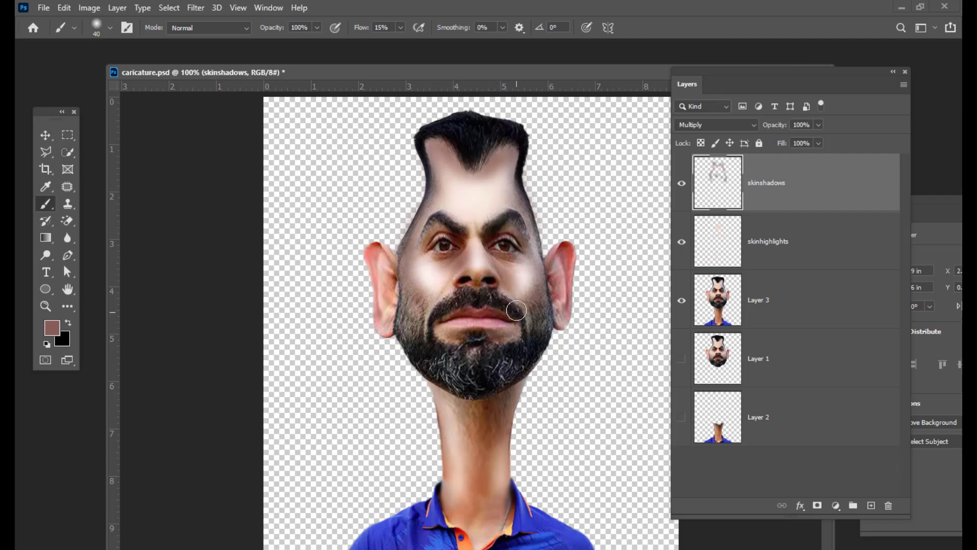
left_click_drag(452, 283, 430, 322)
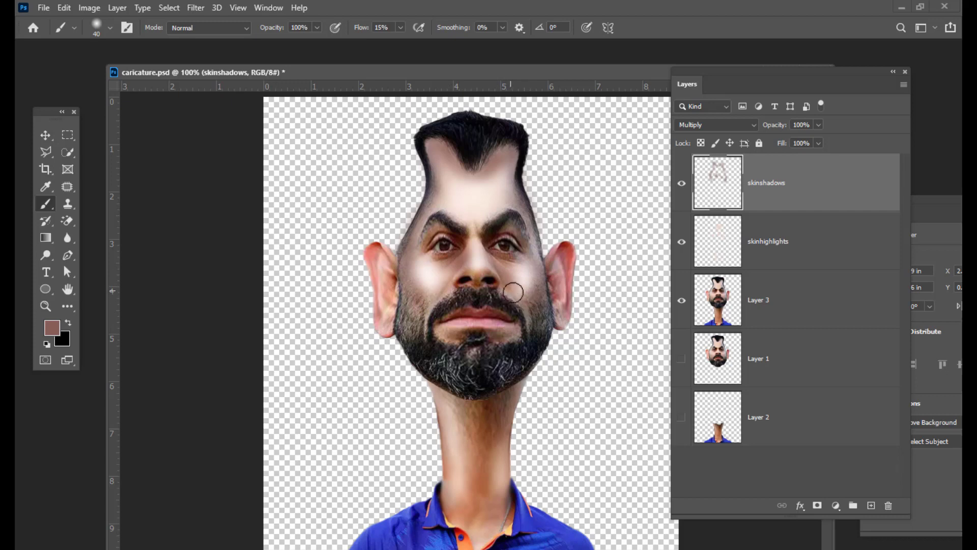
left_click_drag(514, 292, 537, 328)
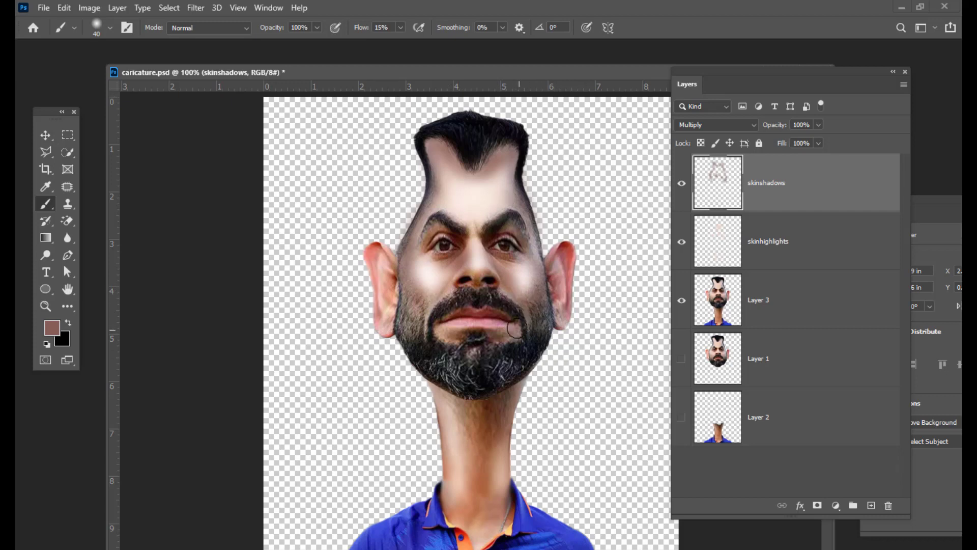
left_click(819, 125)
left_click_drag(811, 139, 806, 139)
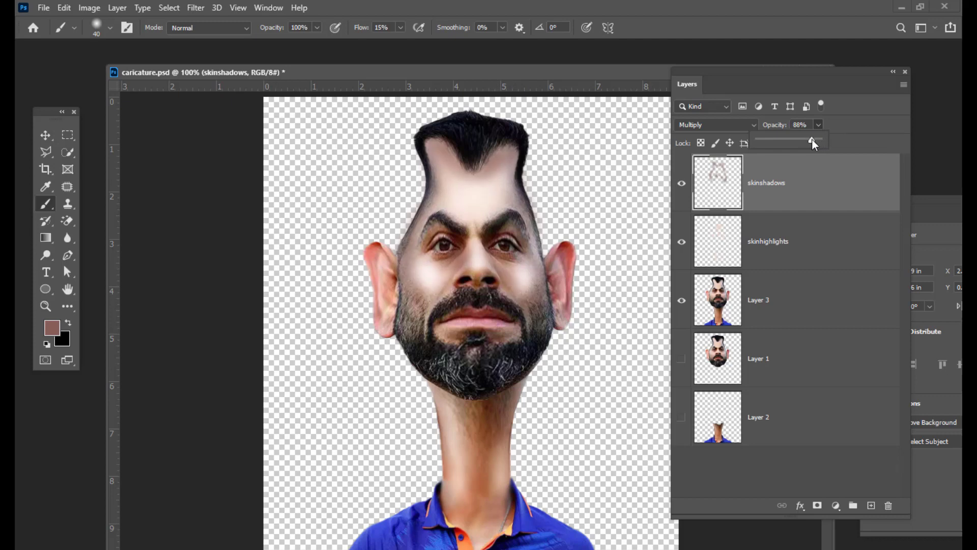
- Shade the neck from beneath the beard down to the collar with the brush enlarged to size 50
key("bracketright")
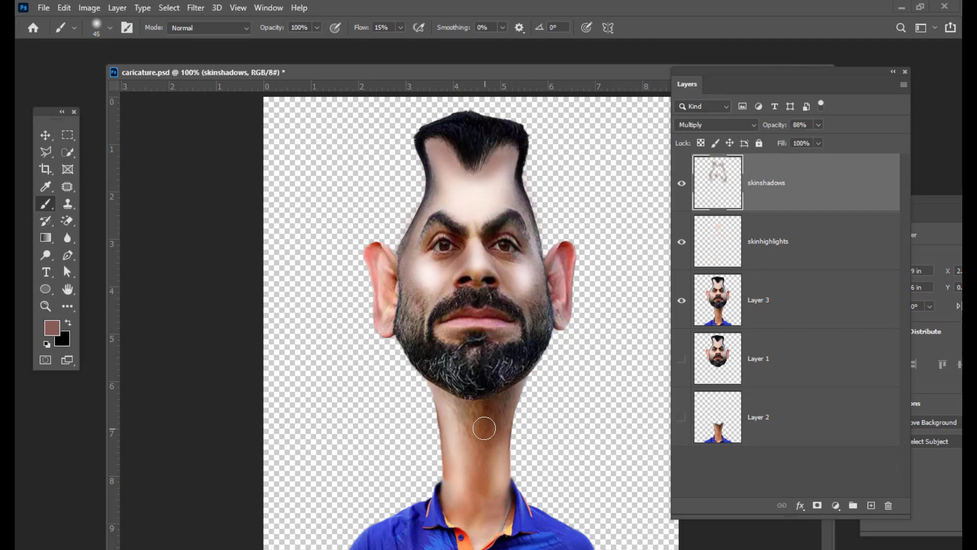
key("bracketright")
mouse_move(472, 417)
left_mouse_down()
mouse_move(469, 409)
mouse_move(471, 436)
left_mouse_up()
mouse_move(445, 396)
left_mouse_down()
mouse_move(510, 408)
mouse_move(520, 391)
mouse_move(487, 410)
mouse_move(435, 390)
mouse_move(517, 414)
mouse_move(523, 388)
mouse_move(468, 453)
mouse_move(467, 509)
mouse_move(484, 434)
mouse_move(466, 535)
mouse_move(494, 468)
mouse_move(482, 524)
left_mouse_up()
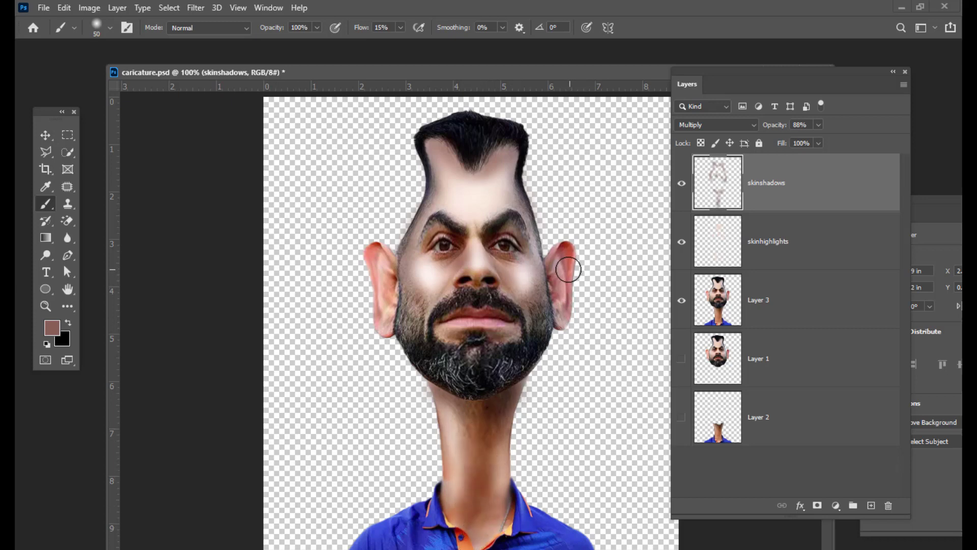
- Paint shadows on both ears, using brush size 45 on the first ear and size 30 on the other
key("bracketleft")
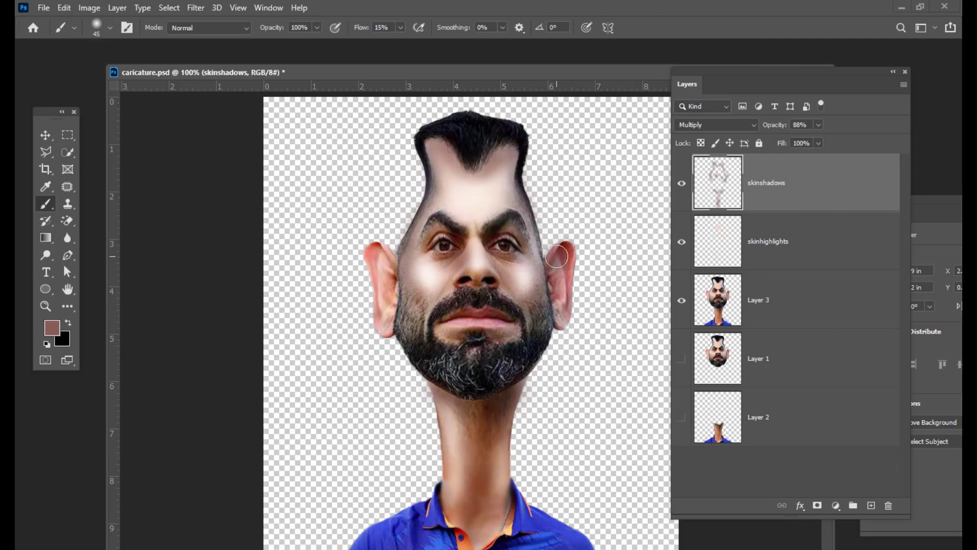
mouse_move(557, 256)
left_mouse_down()
mouse_move(569, 275)
mouse_move(566, 330)
left_mouse_up()
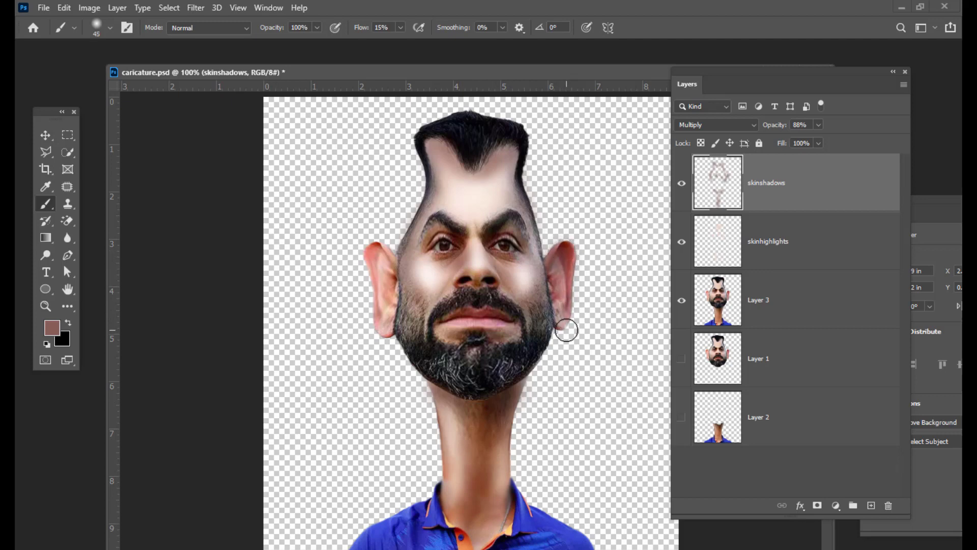
key("bracketleft")
key("bracketleft")
key("bracketleft")
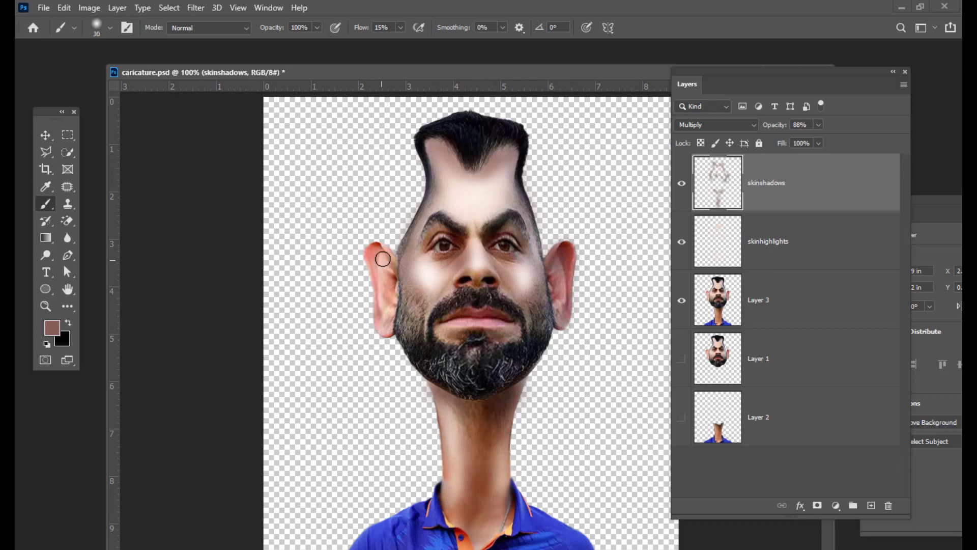
mouse_move(383, 259)
left_mouse_down()
mouse_move(373, 290)
mouse_move(375, 258)
mouse_move(389, 330)
left_mouse_up()
mouse_move(376, 262)
left_mouse_down()
mouse_move(381, 252)
mouse_move(386, 264)
mouse_move(370, 255)
mouse_move(378, 254)
left_mouse_up()
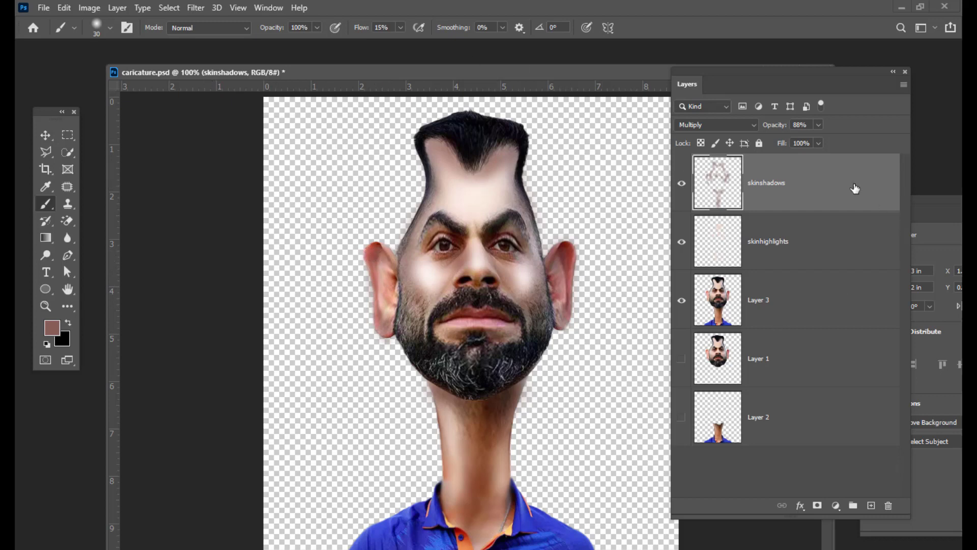
- Try intensifying the shadows with a duplicate of the skinshadows layer, and undo the duplication
left_click(45, 135)
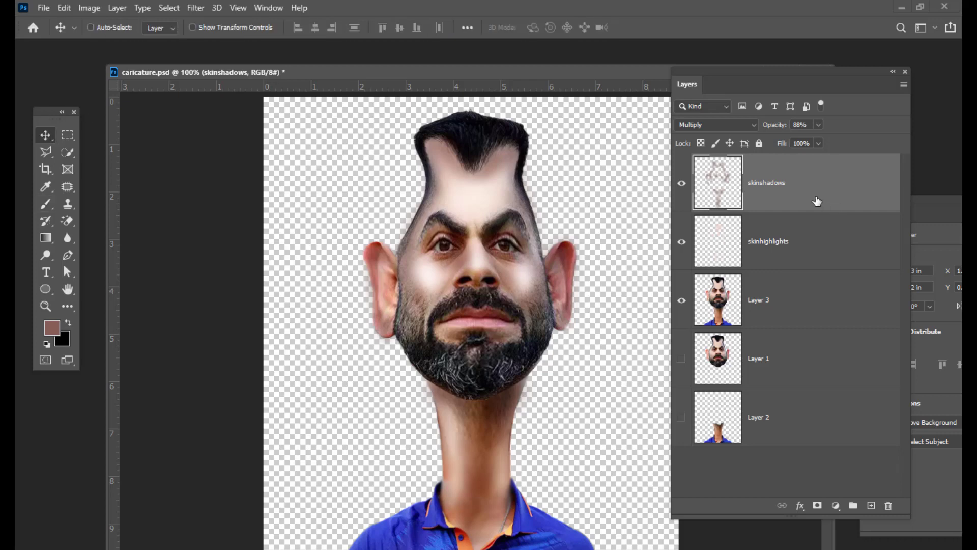
key("ctrl+j")
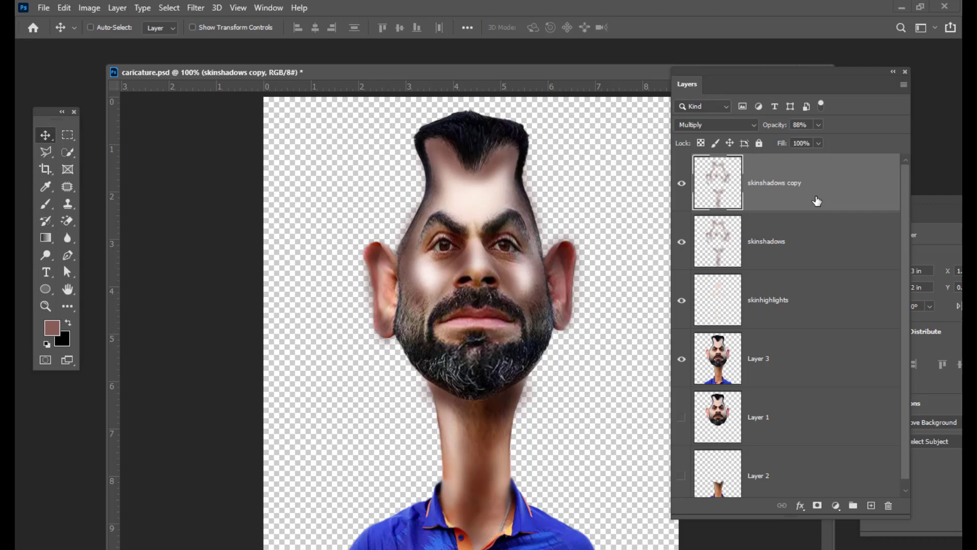
key("ctrl+z")
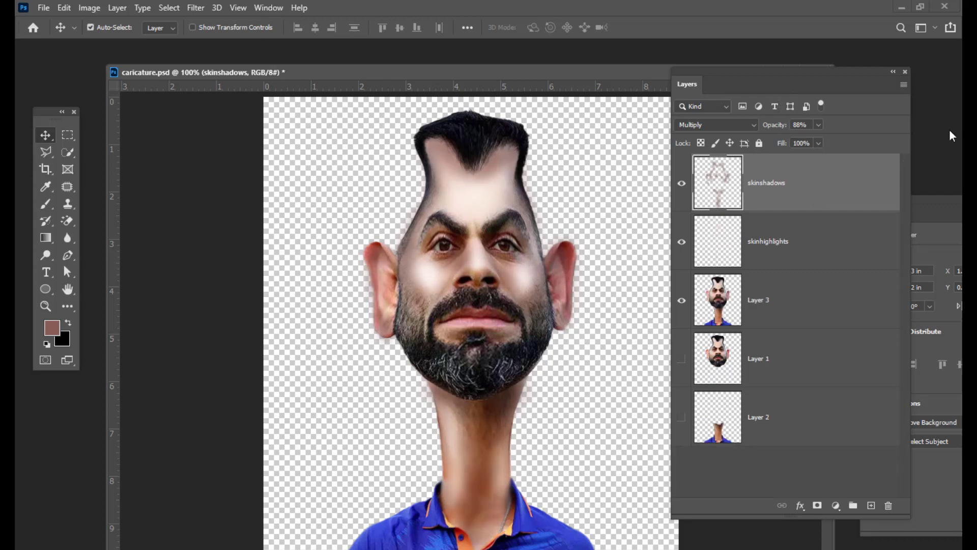
- Clip the skinhighlights and skinshadows layers to the merged figure on Layer 3
left_click(824, 243)
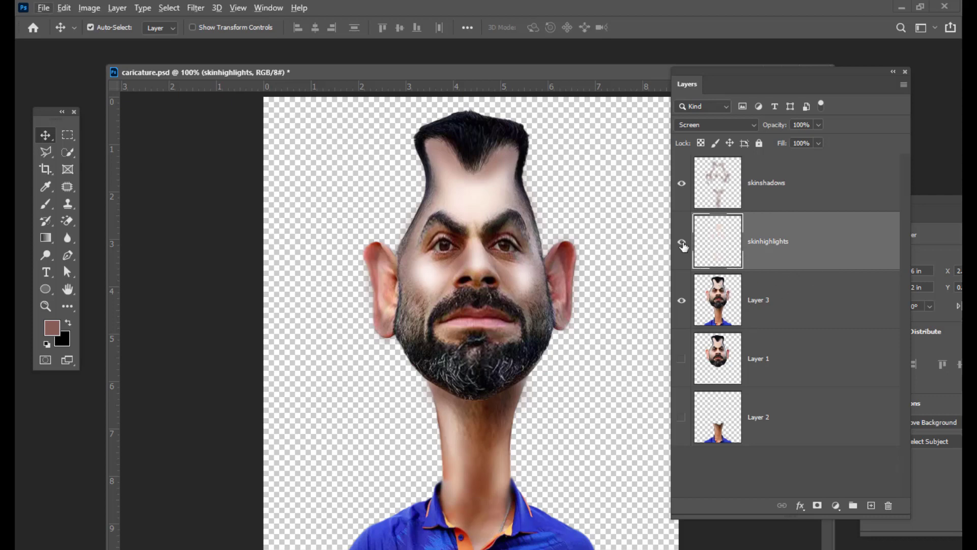
left_click_drag(707, 74, 707, 78)
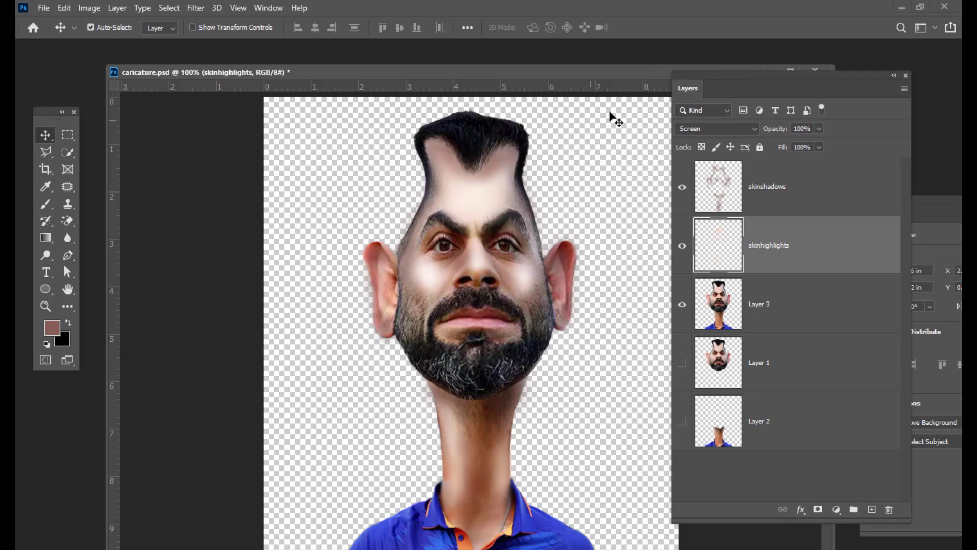
left_click(833, 274, "alt")
left_click(819, 208)
left_click(838, 212, "alt")
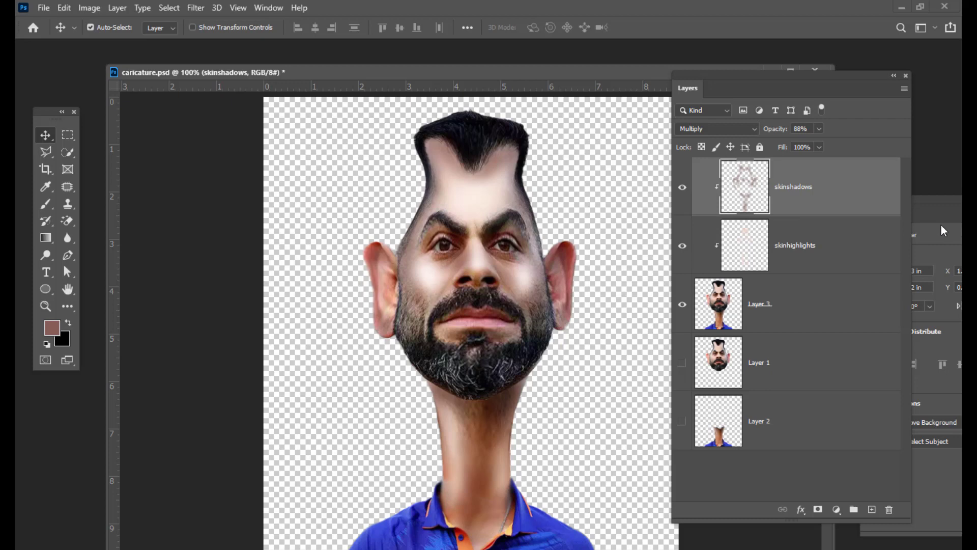
left_click_drag(717, 79, 725, 71)
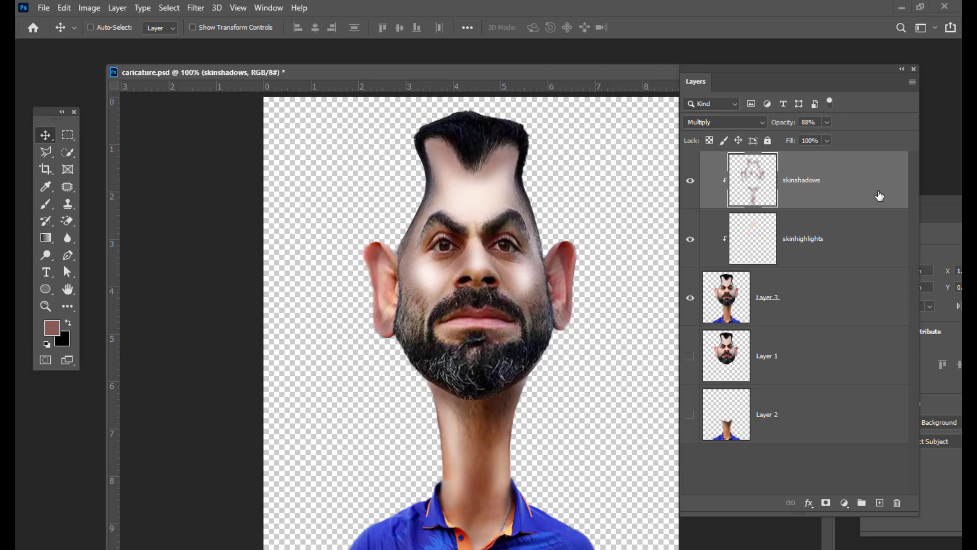
- Stamp all visible layers into a new top layer, duplicate it, and set the duplicate's blend mode to Overlay
key("ctrl+shift+alt+e")
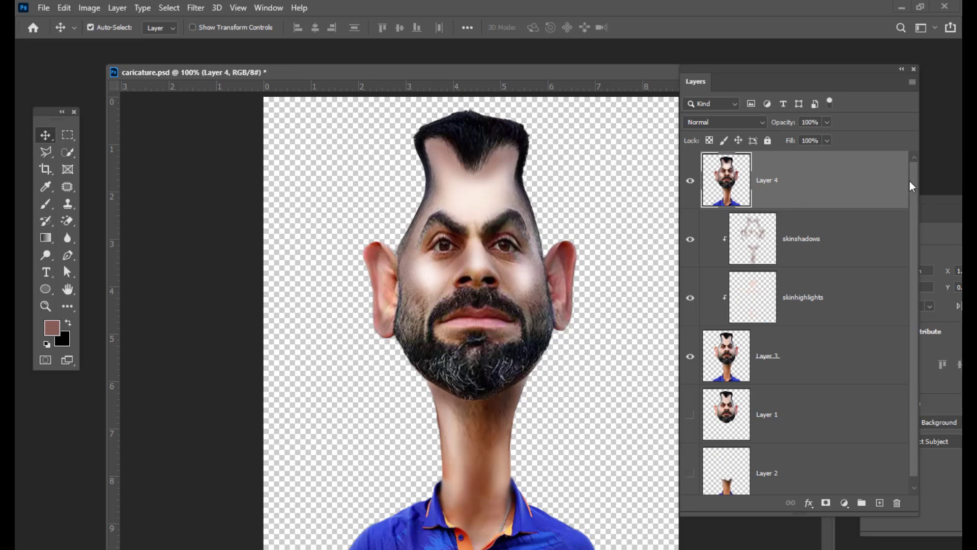
left_click_drag(53, 111, 49, 113)
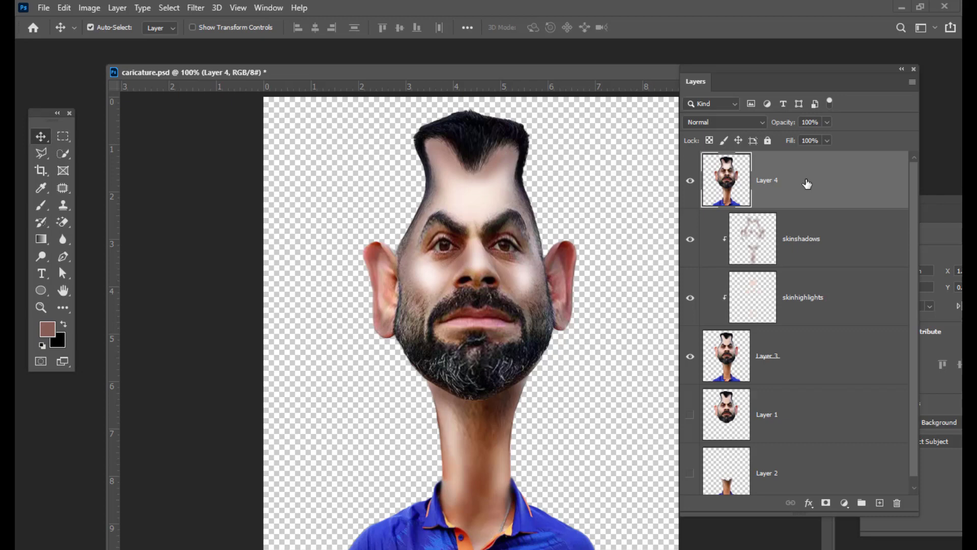
key("ctrl+j")
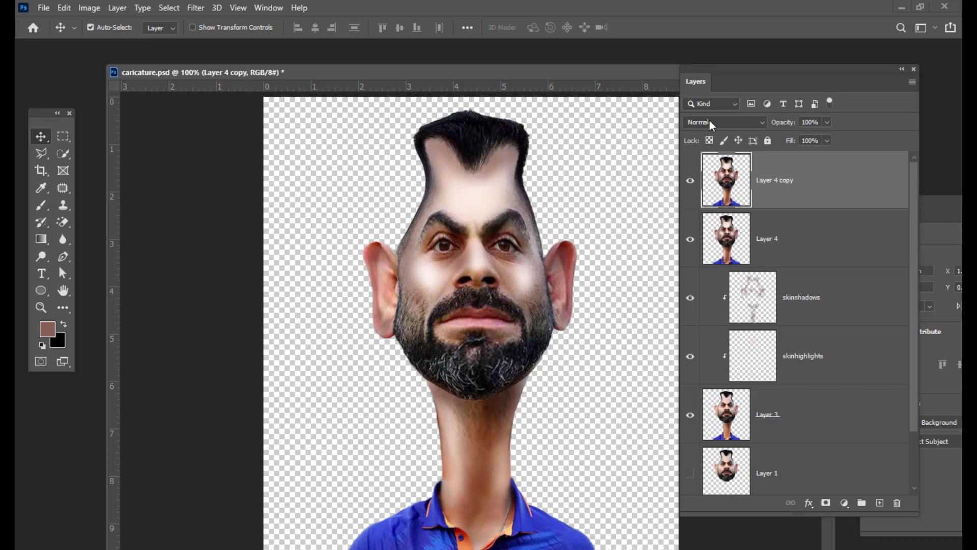
left_click(710, 122)
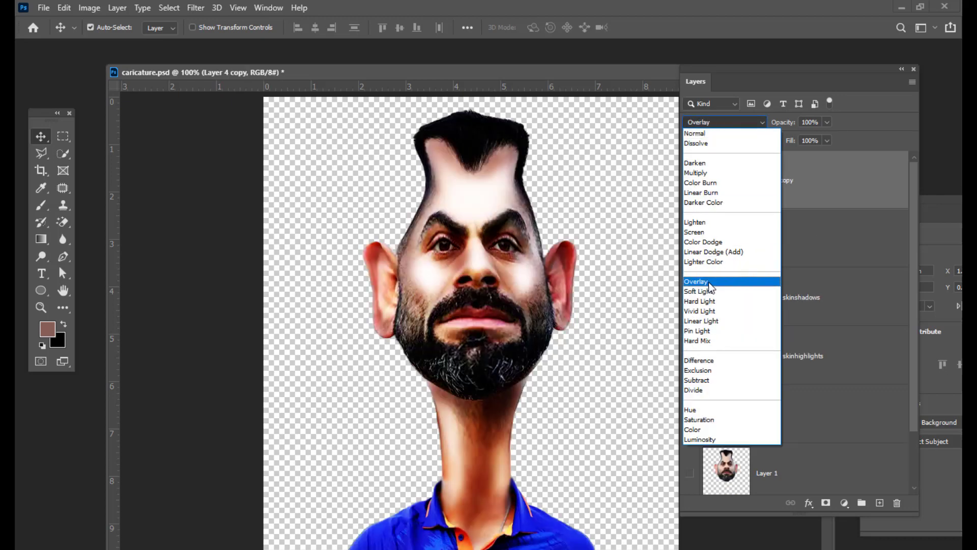
left_click(710, 283)
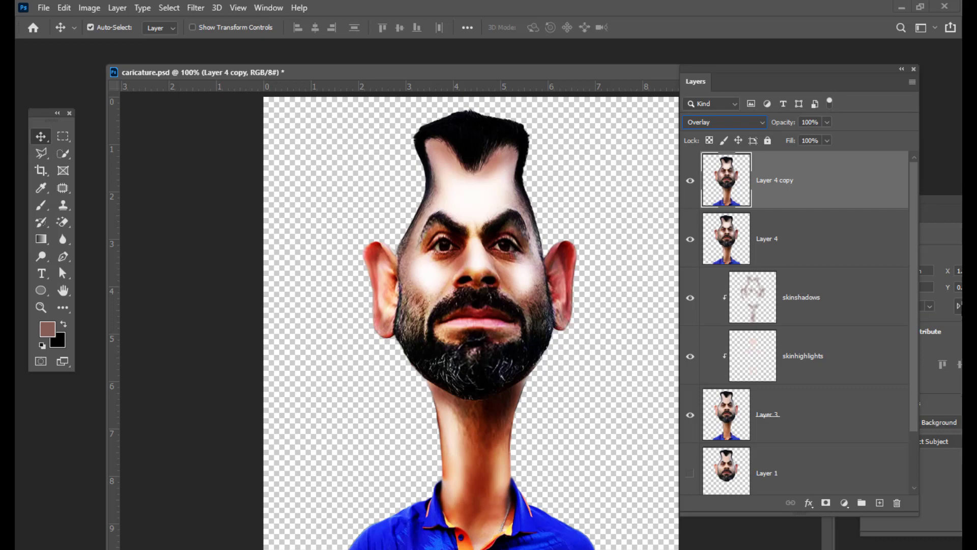
- Reduce the opacity of the Overlay copy to 62% and check the caricature at a smaller view
left_click(827, 122)
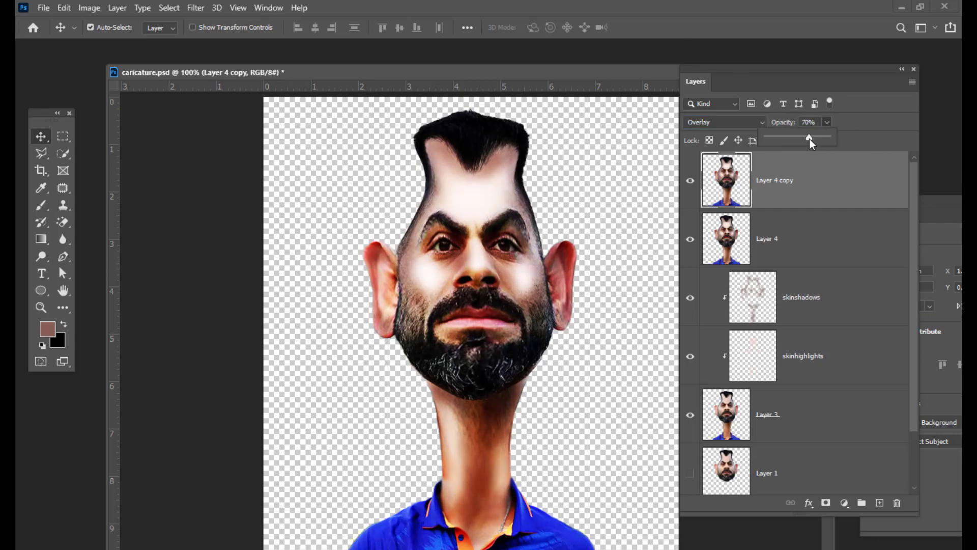
left_click(867, 109)
left_click_drag(723, 72, 745, 72)
key("ctrl+minus")
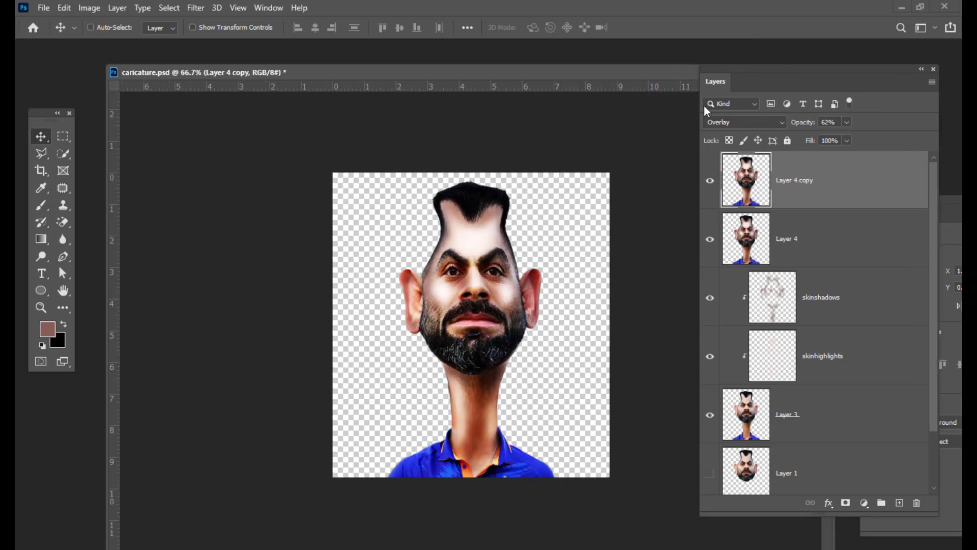
key("ctrl+plus")
key("ctrl+minus")
key("ctrl+plus")
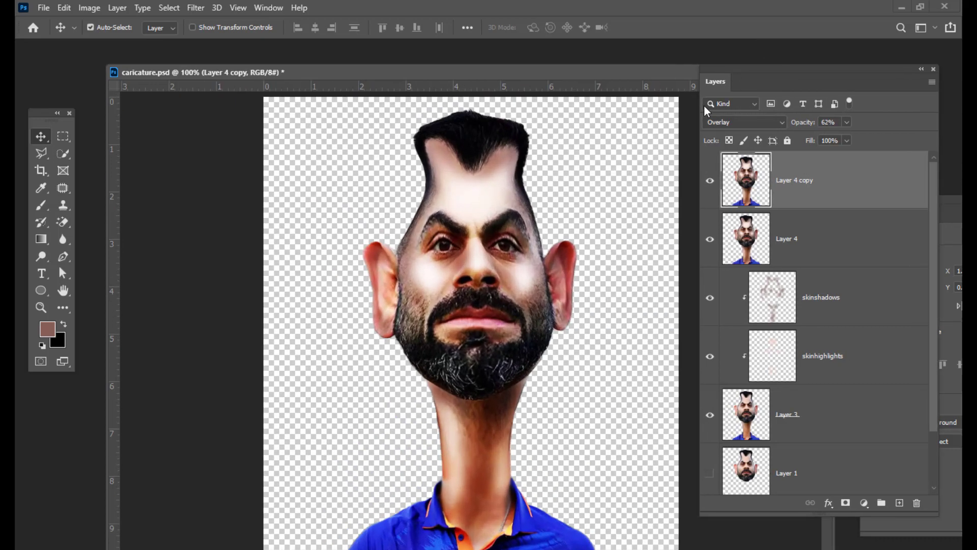
left_click_drag(723, 71, 719, 72)
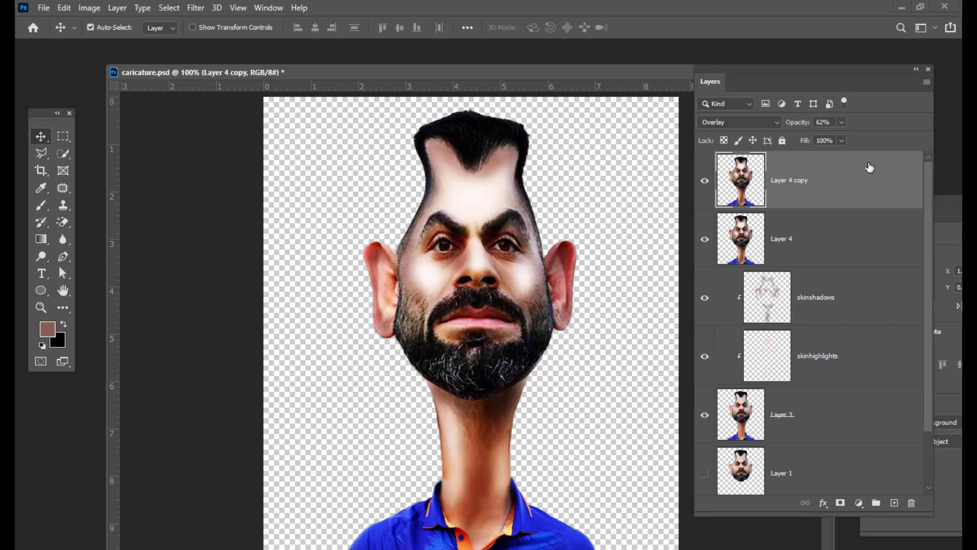
- Compare the figure before and after the edits, stamp the visible layers into a new top layer, and hide the layers beneath it
left_click(706, 182, "alt")
left_click(708, 184, "alt")
key("ctrl+alt+shift+e")
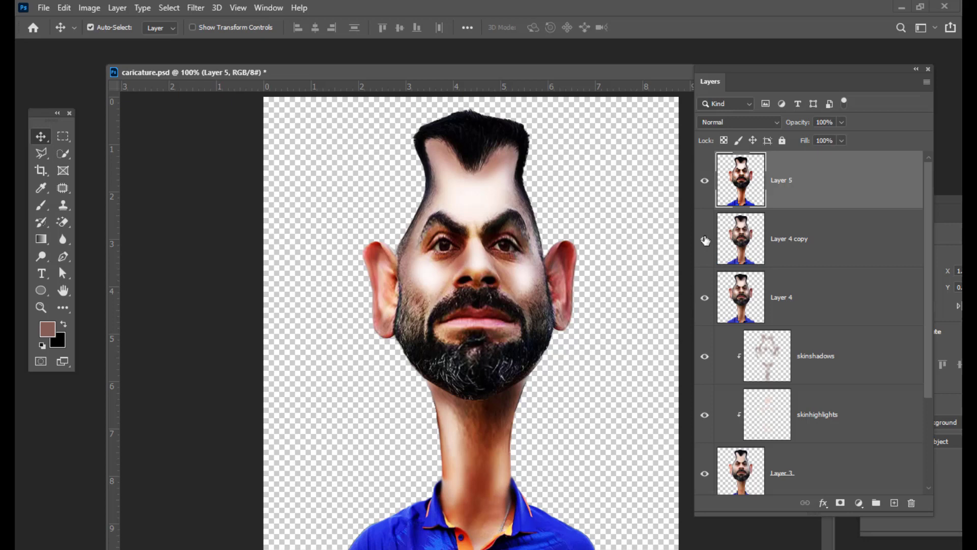
left_click_drag(705, 240, 708, 465)
left_click_drag(750, 69, 739, 70)
left_click_drag(448, 72, 433, 75)
left_click_drag(744, 74, 751, 74)
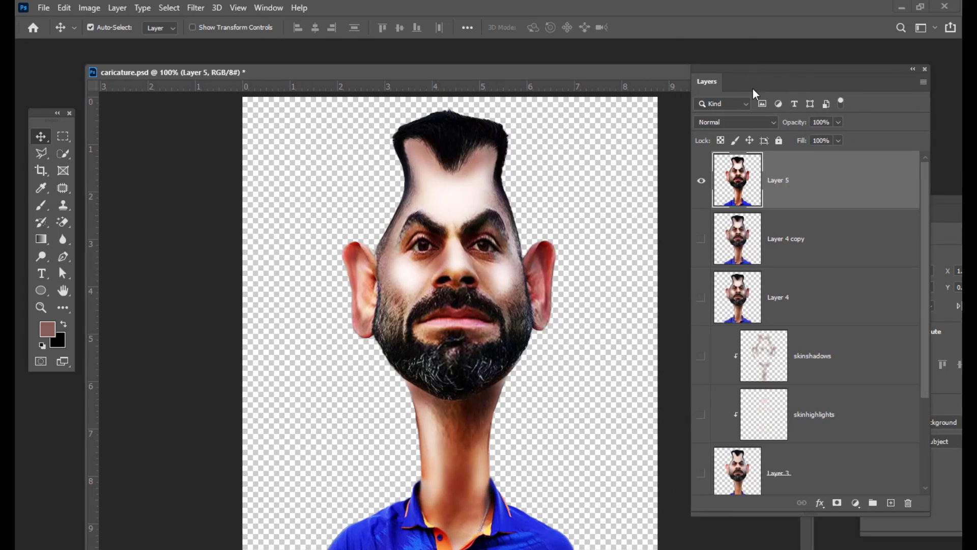
- Create a new layer above the merged figure and name it lips
left_click(891, 503)
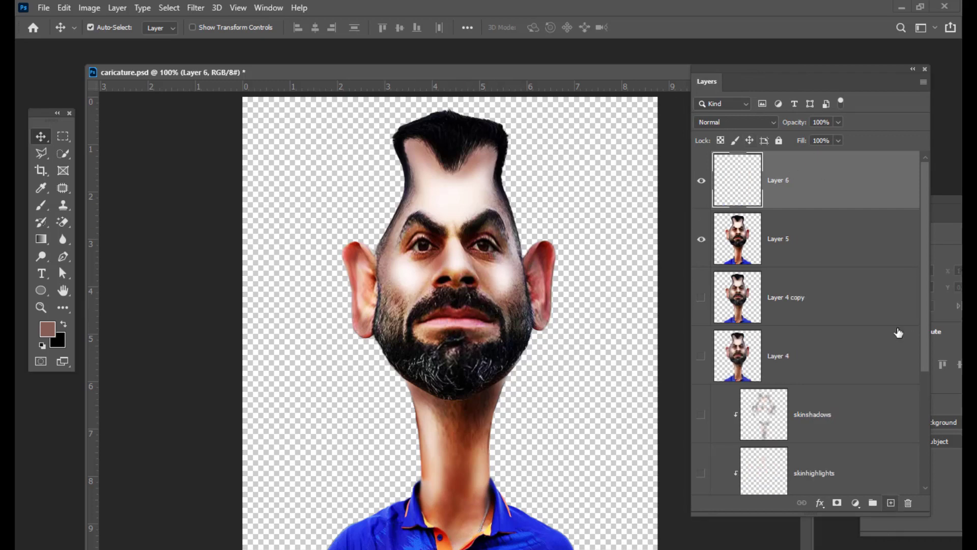
double_click(782, 183)
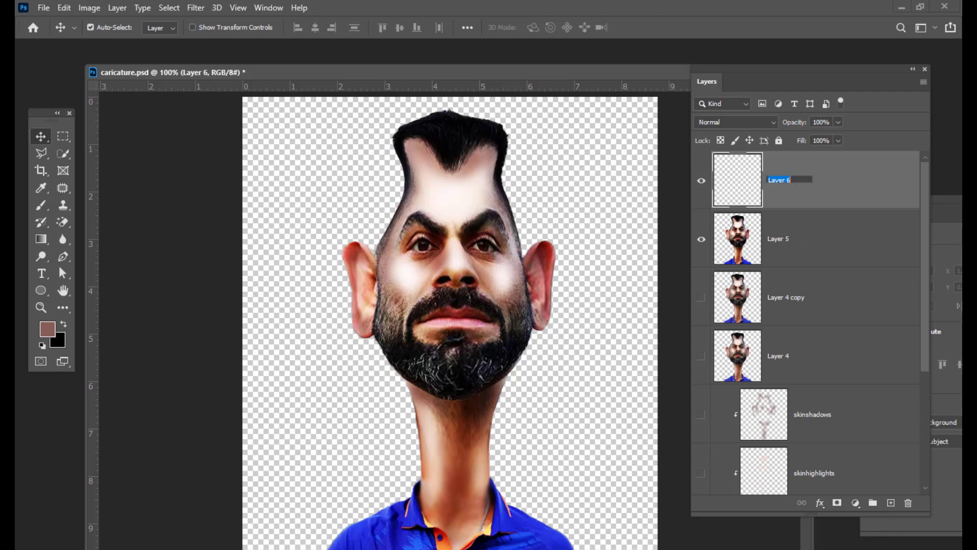
key("BackSpace")
key("Return")
- Set the foreground color to a dark red, starting from the tone sampled on the upper lip
left_click(47, 328)
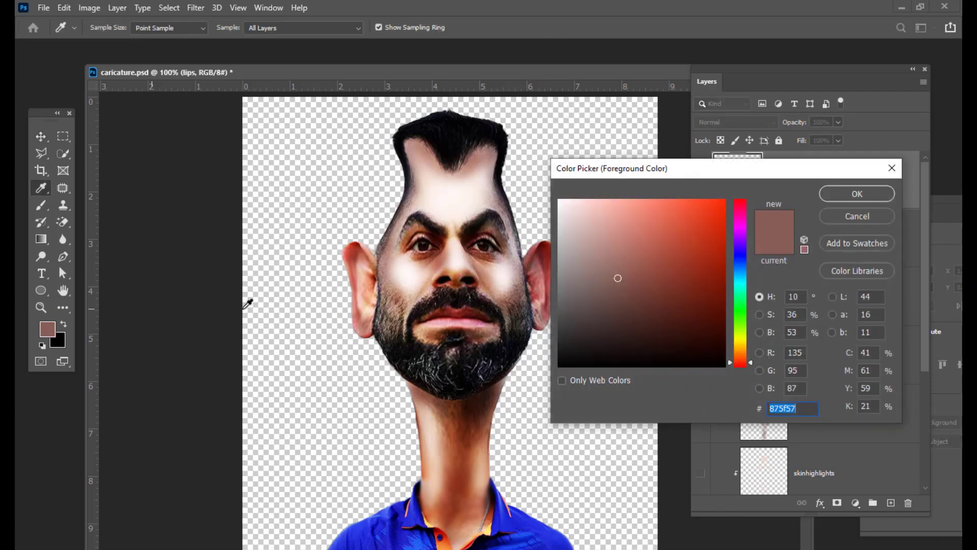
left_click(462, 309)
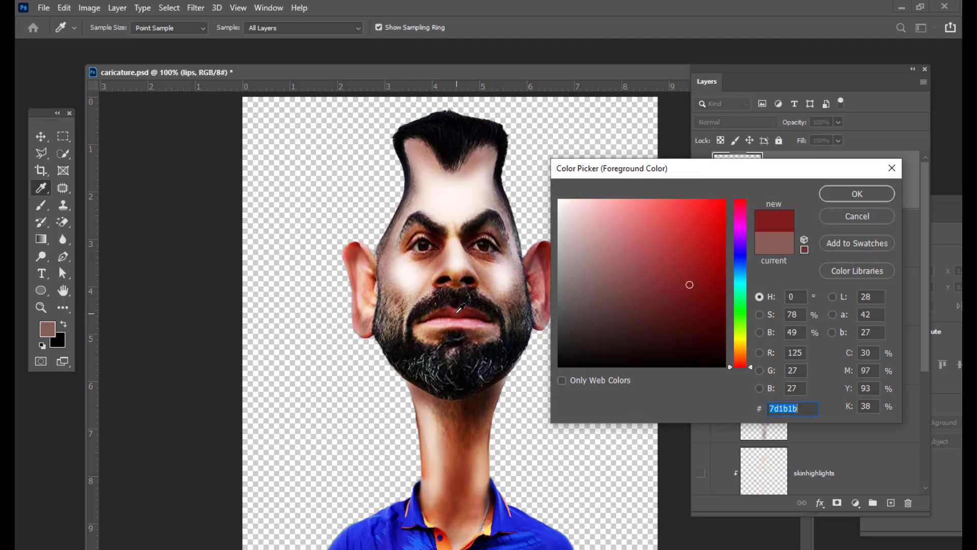
left_click(694, 288)
left_click(857, 194)
key("v")
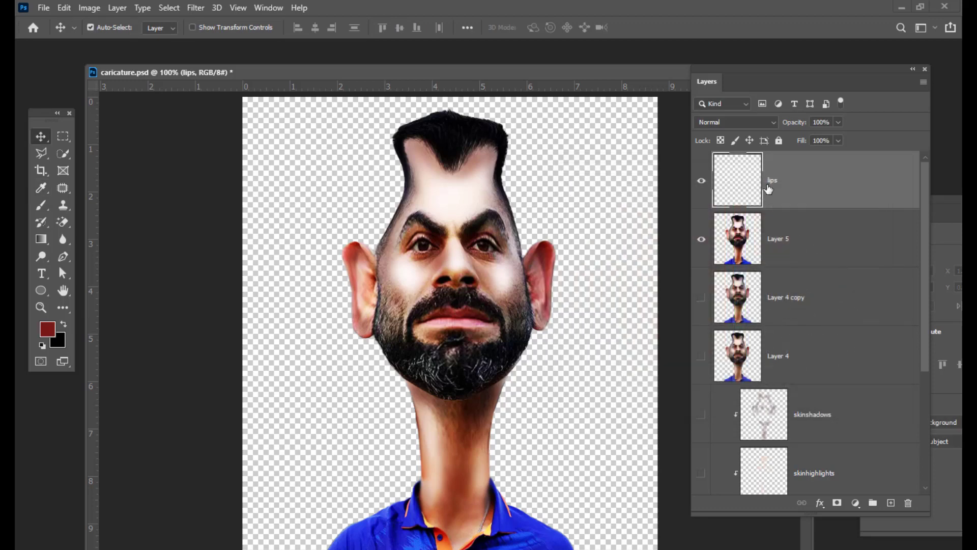
- Set the lips layer's blend mode to Multiply and the brush's flow to 24%
left_click(746, 121)
left_click(730, 172)
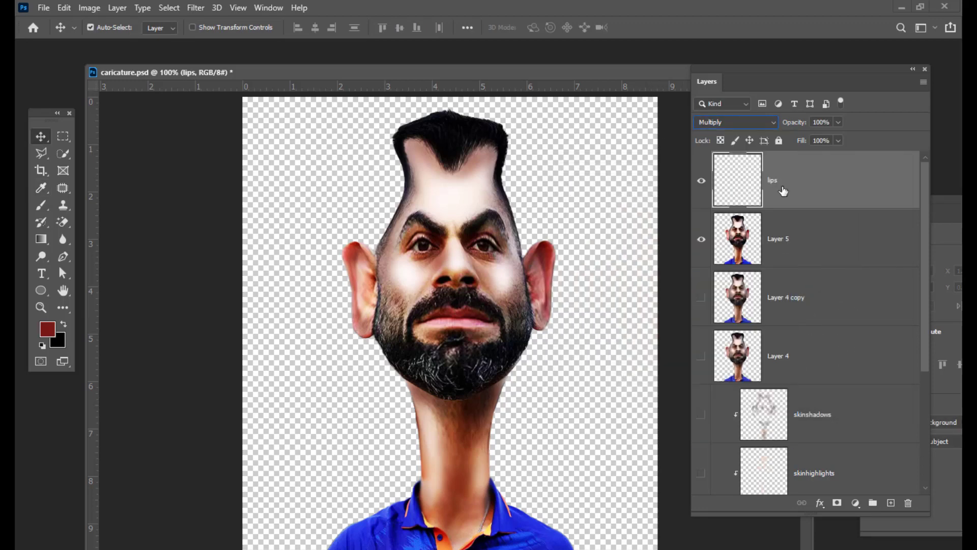
left_click_drag(42, 206, 63, 210)
left_click(401, 28)
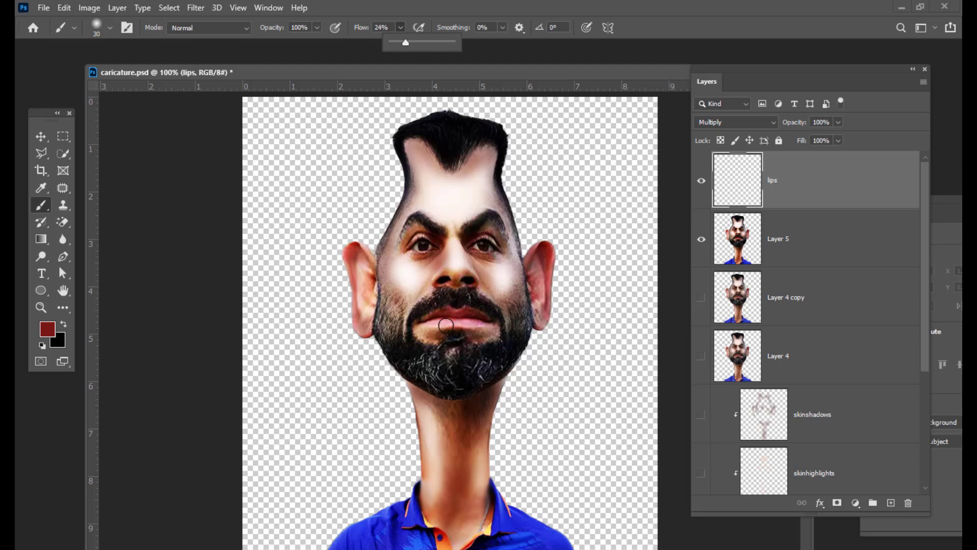
- Paint the lips dark red with a 25 px brush and set the lips layer's opacity to 71%
key("ctrl+plus")
key("bracketleft")
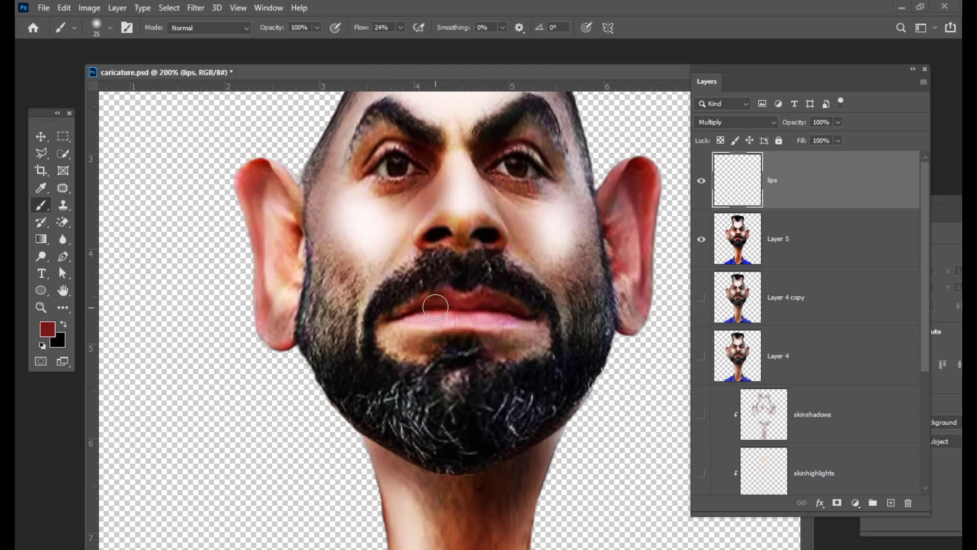
mouse_move(410, 312)
left_mouse_down()
mouse_move(503, 305)
mouse_move(515, 313)
mouse_move(399, 317)
mouse_move(455, 329)
mouse_move(437, 310)
mouse_move(509, 320)
mouse_move(488, 309)
mouse_move(504, 311)
mouse_move(417, 311)
left_mouse_up()
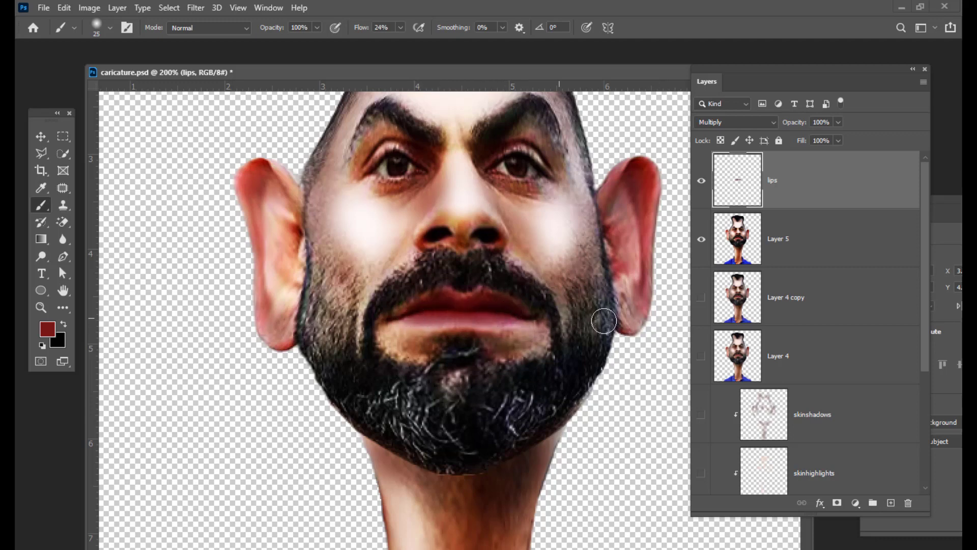
left_click(838, 122)
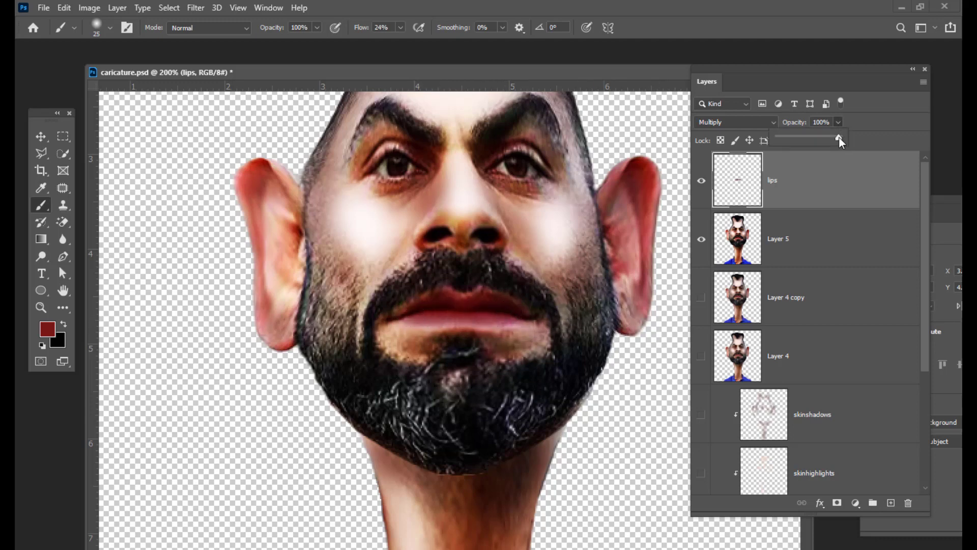
left_click_drag(825, 137, 824, 137)
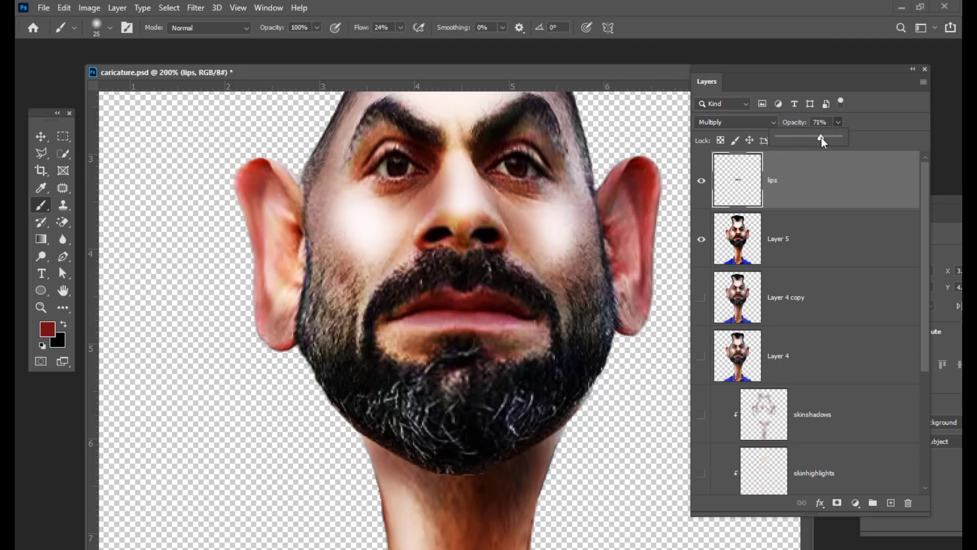
left_click(879, 119)
- Duplicate the lips layer and set the copy's opacity to 26%
key("ctrl+j")
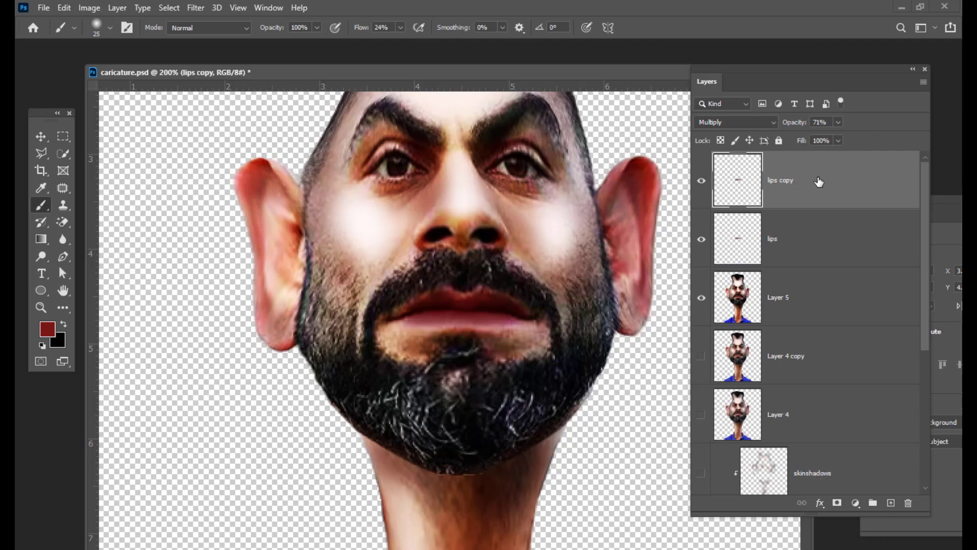
key("ctrl+minus")
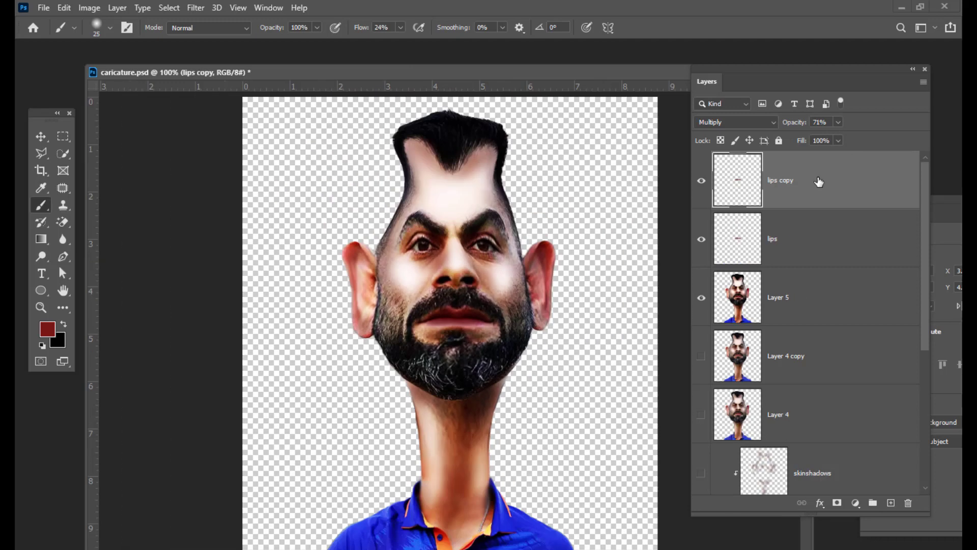
key("ctrl+plus")
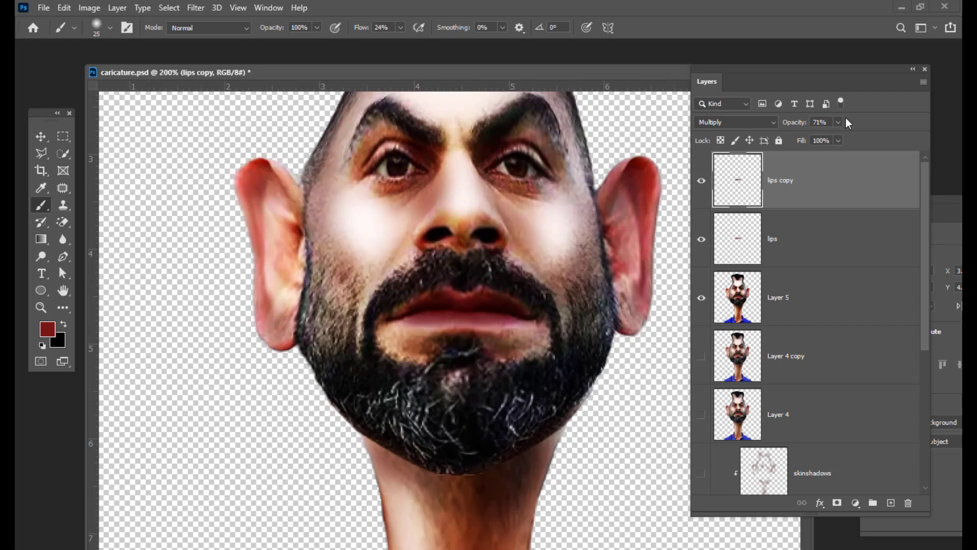
left_click(838, 122)
left_click_drag(838, 137, 820, 137)
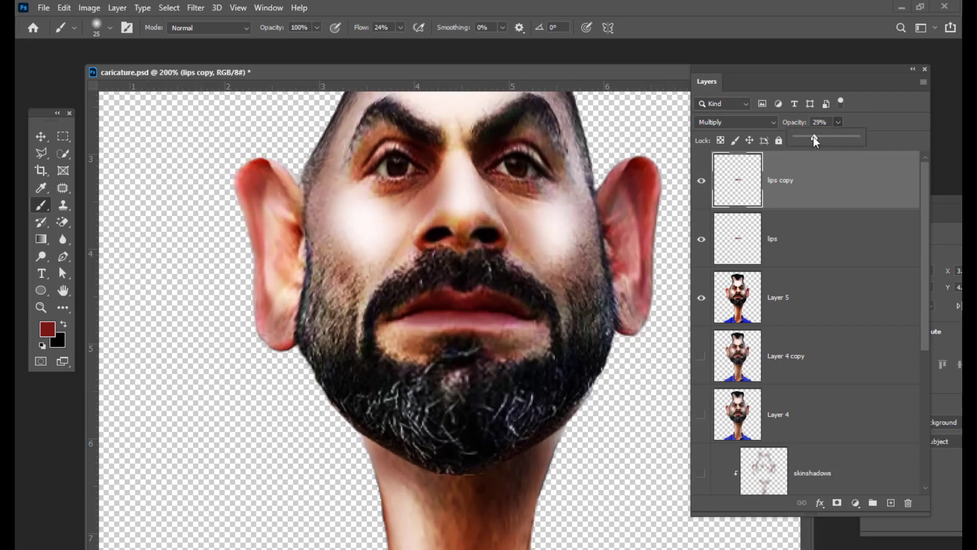
left_click(837, 169)
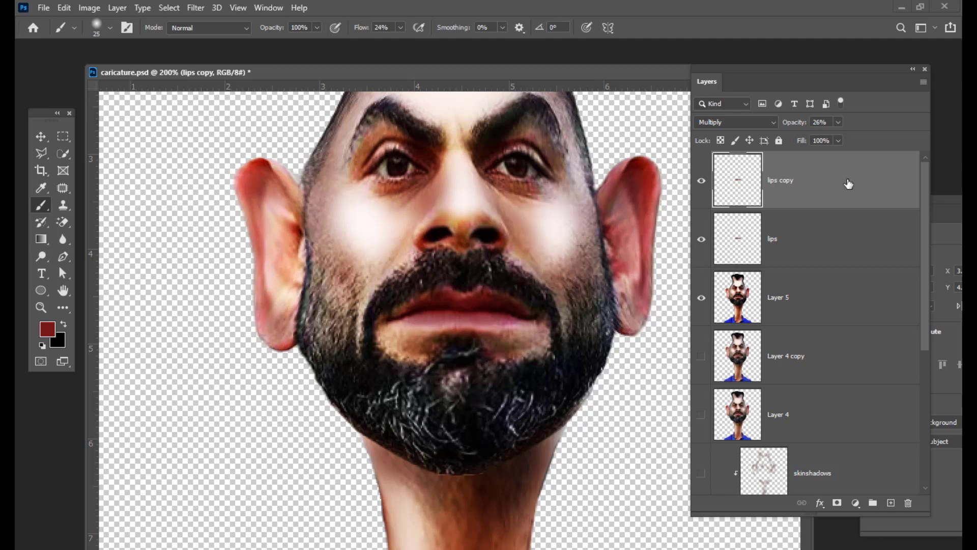
- Create a new layer above lips copy and set the foreground color to a light pink based on the lower lip's tone
left_click(890, 503)
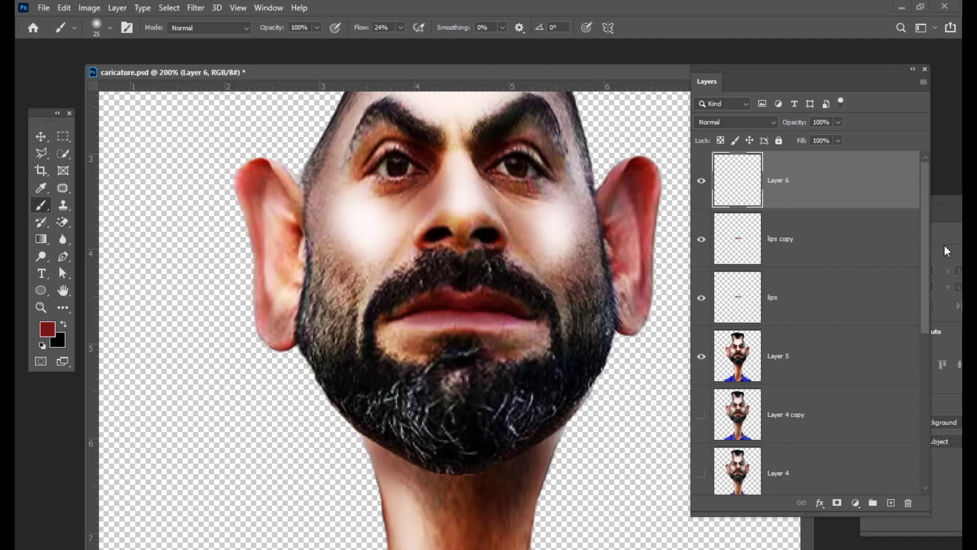
left_click(47, 330)
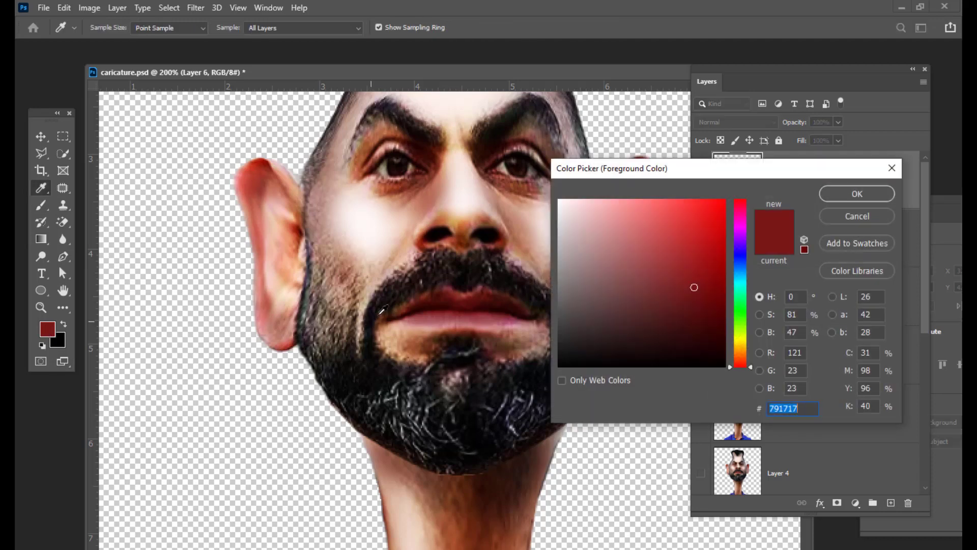
left_click(453, 321)
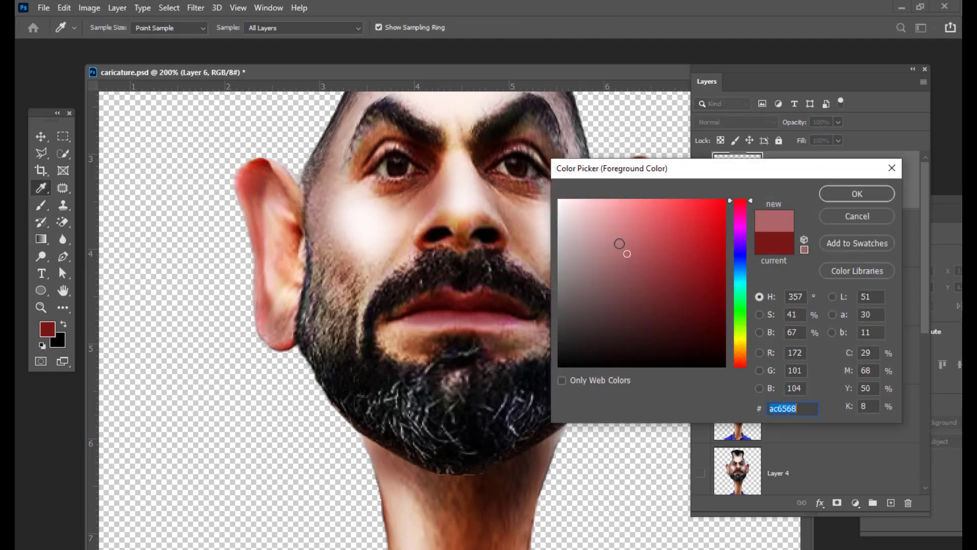
left_click(858, 194)
key("b")
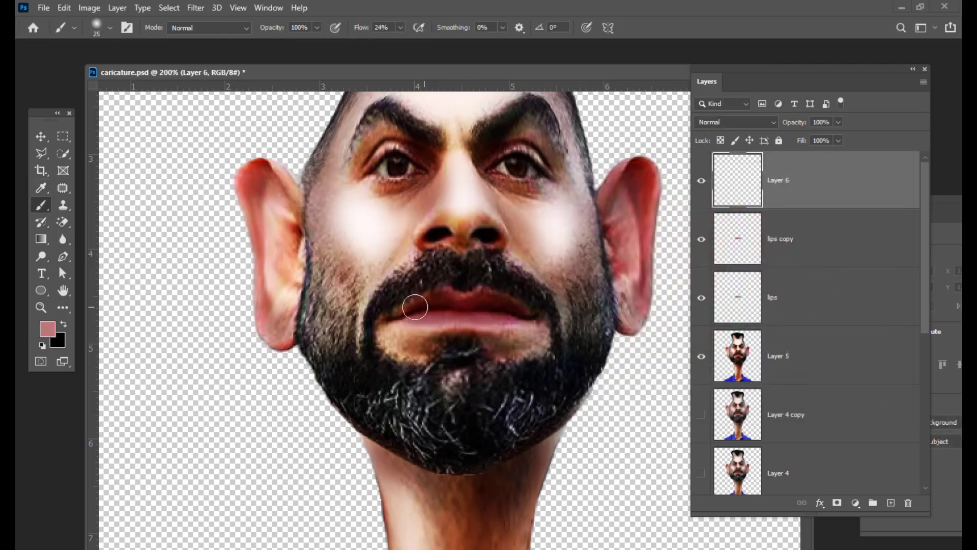
- Set the new layer's blend mode to Screen and paint pink highlights on the upper lip with a 15 px brush
left_click(739, 121)
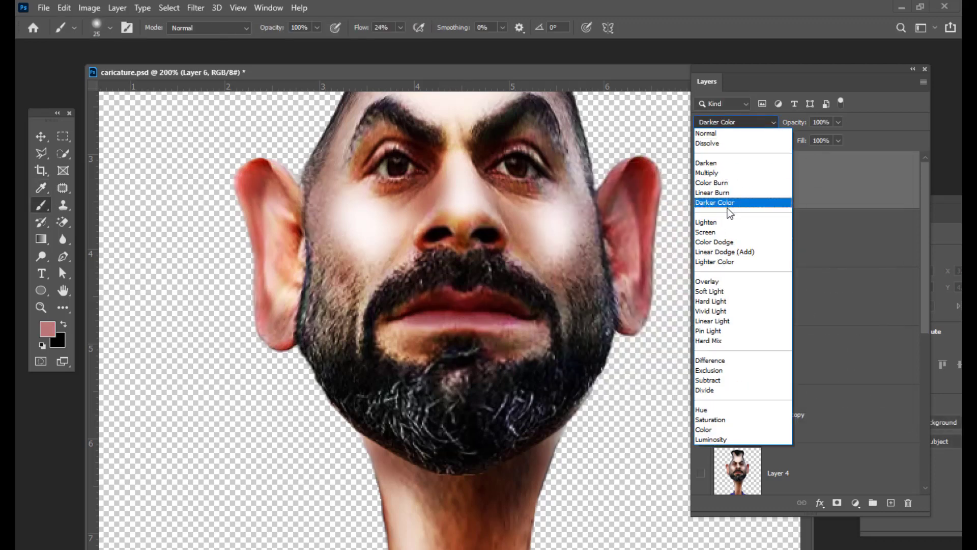
left_click(727, 232)
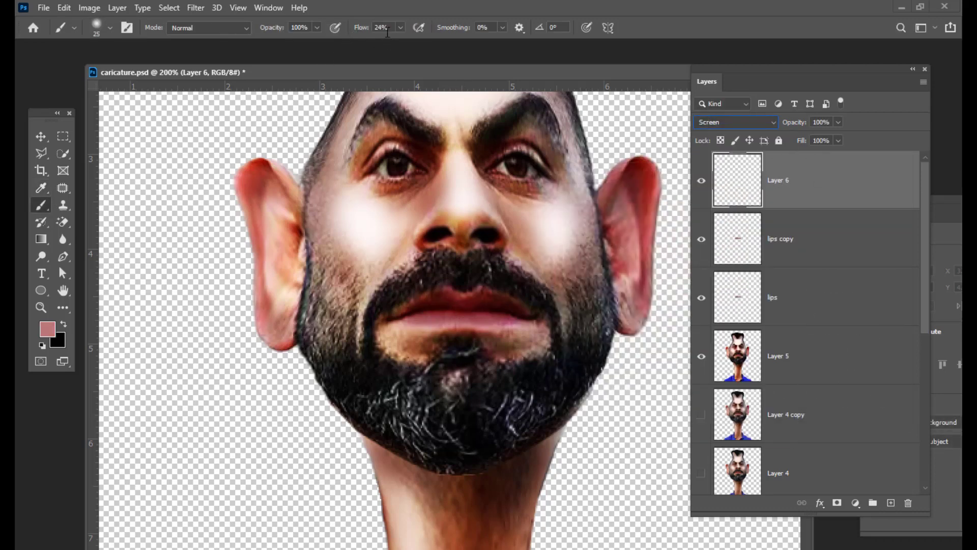
left_click(361, 28)
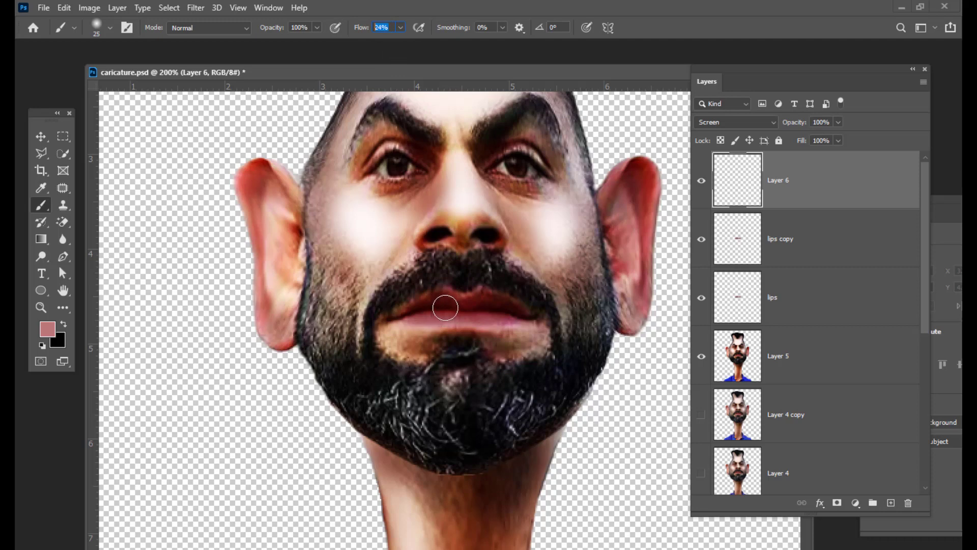
left_click(41, 136)
left_click(44, 209)
key("bracketright")
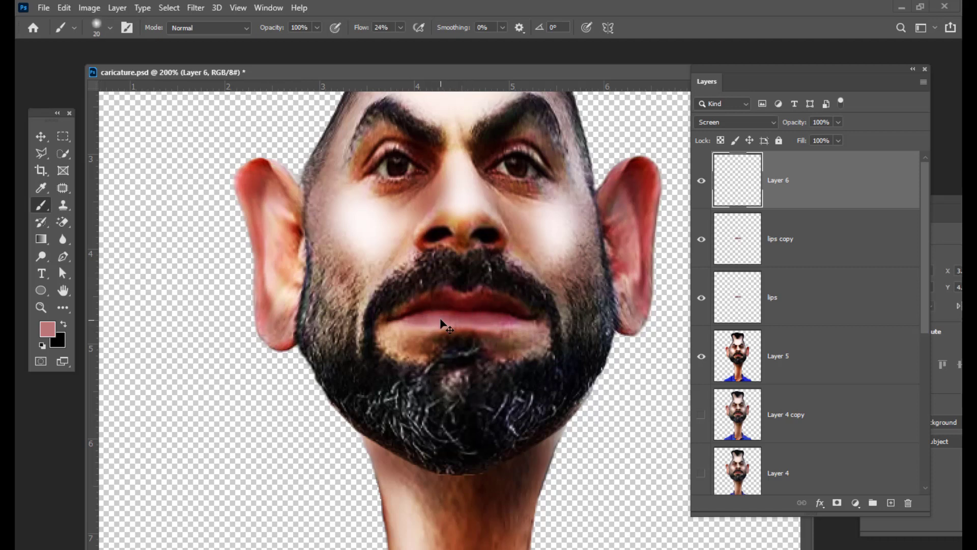
key("bracketright")
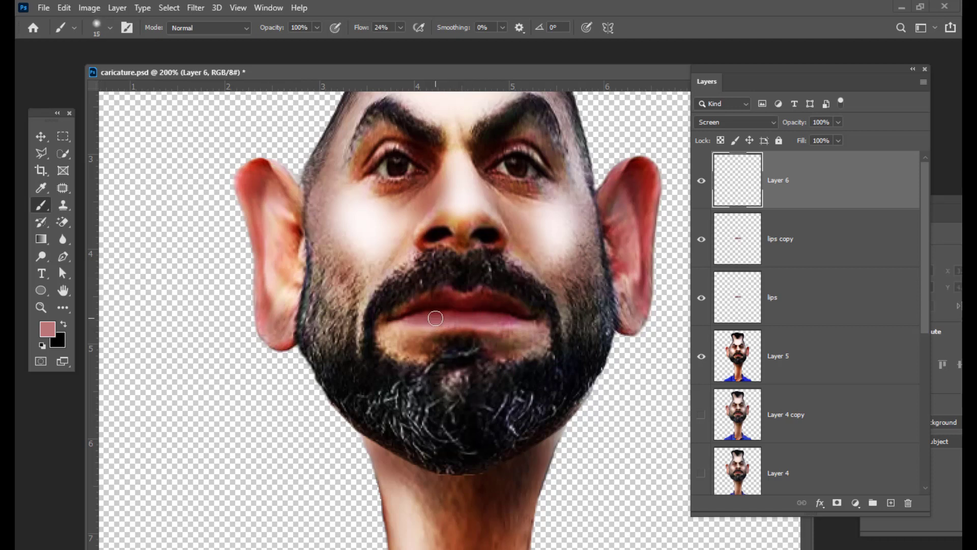
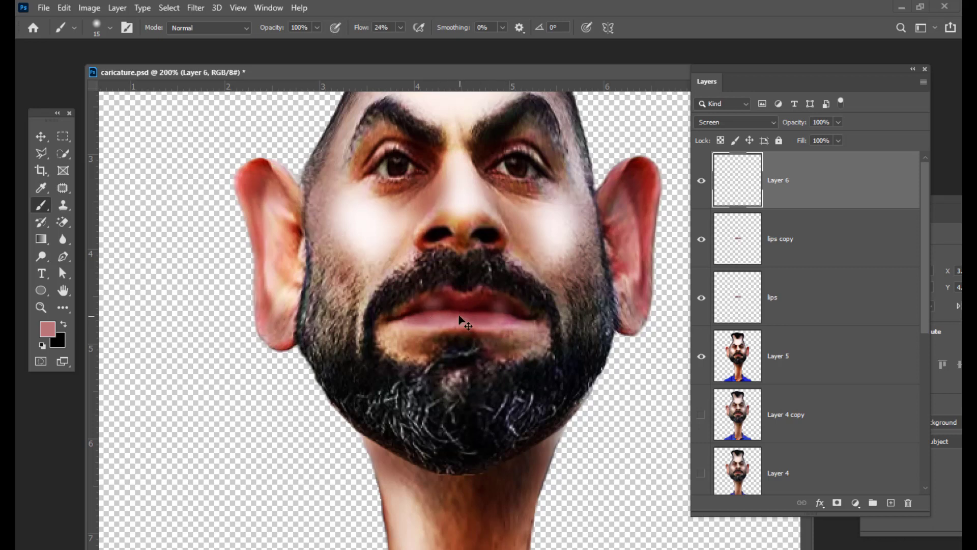
- Refine the lip highlights with smaller strokes, using brush sizes of 9 and 15 px
key("bracketleft")
key("bracketleft")
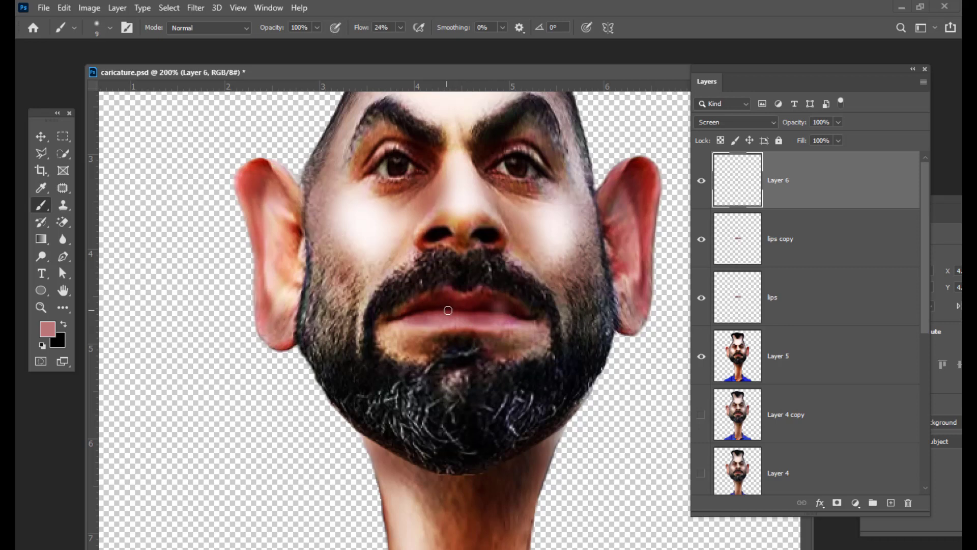
key("bracketright")
key("bracketright")
key("bracketleft")
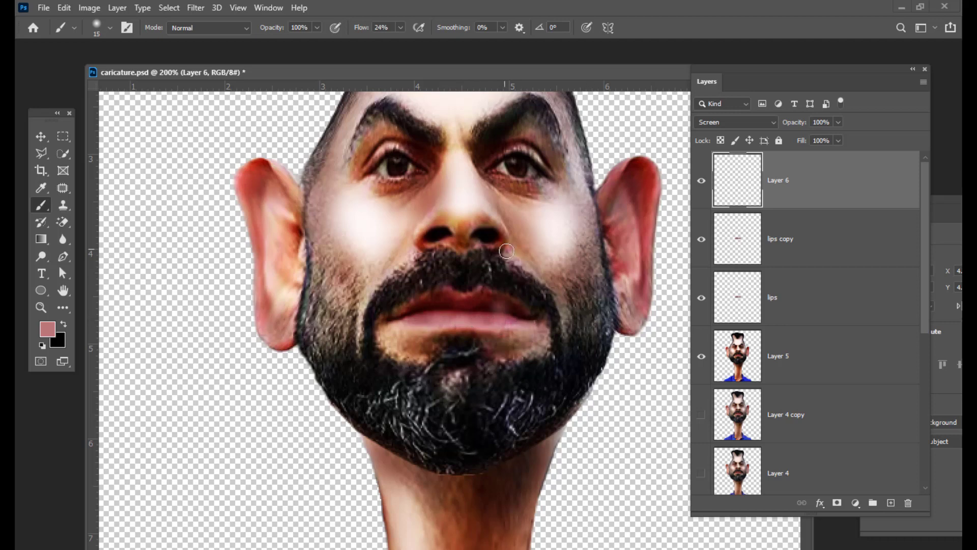
- Rename the highlight layer lipshighlights
left_click(46, 137)
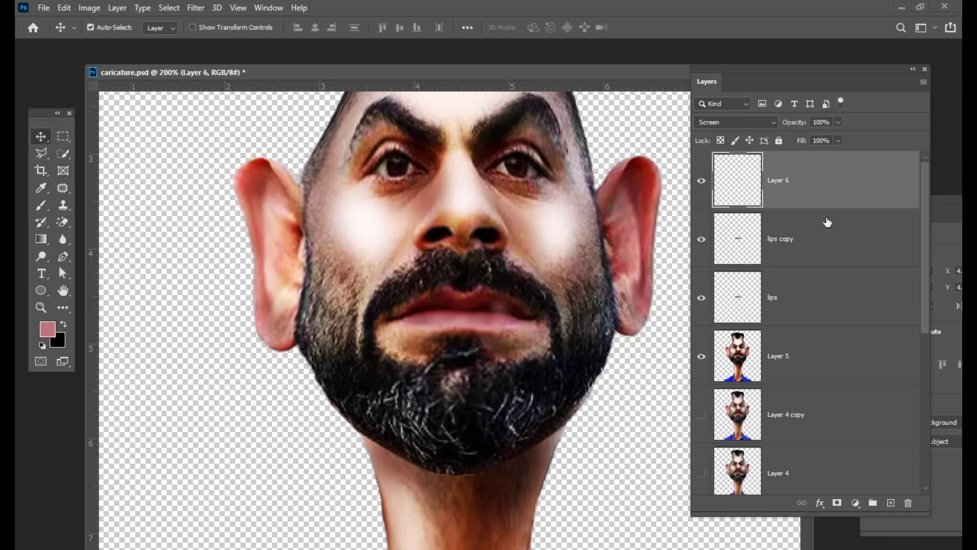
double_click(787, 182)
type("lipshighlights")
key("Return")
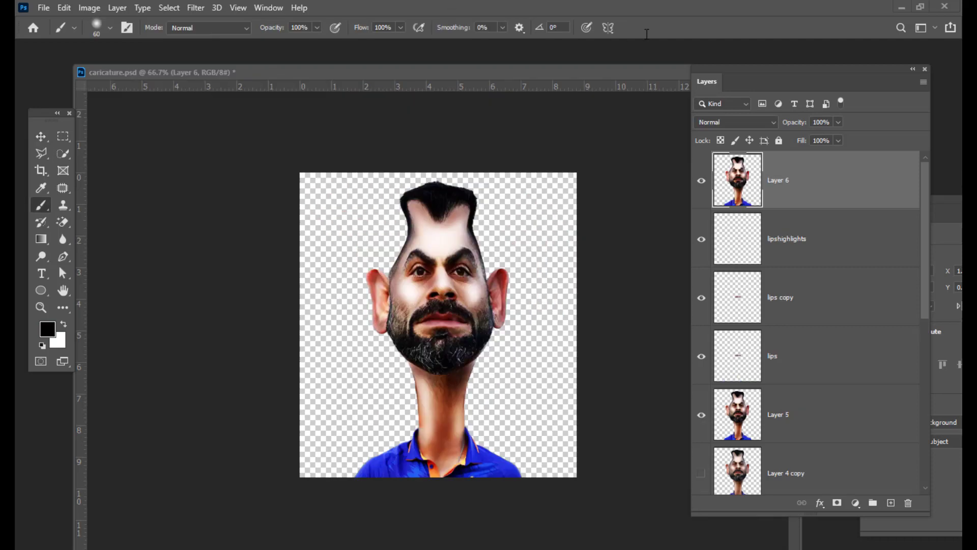
- Duplicate the merged figure layer at the top of the layer stack
left_click_drag(707, 72, 709, 76)
left_click_drag(417, 78, 424, 72)
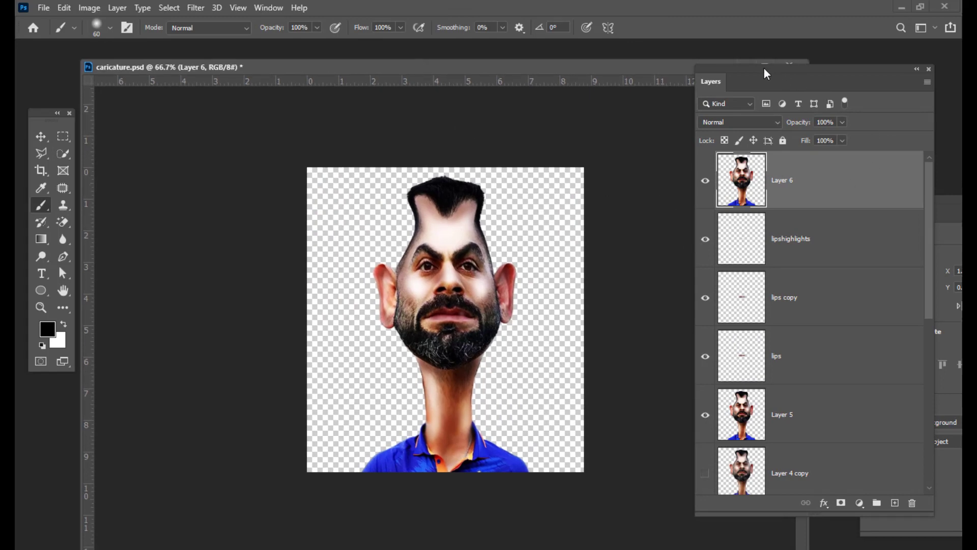
left_click_drag(766, 69, 747, 71)
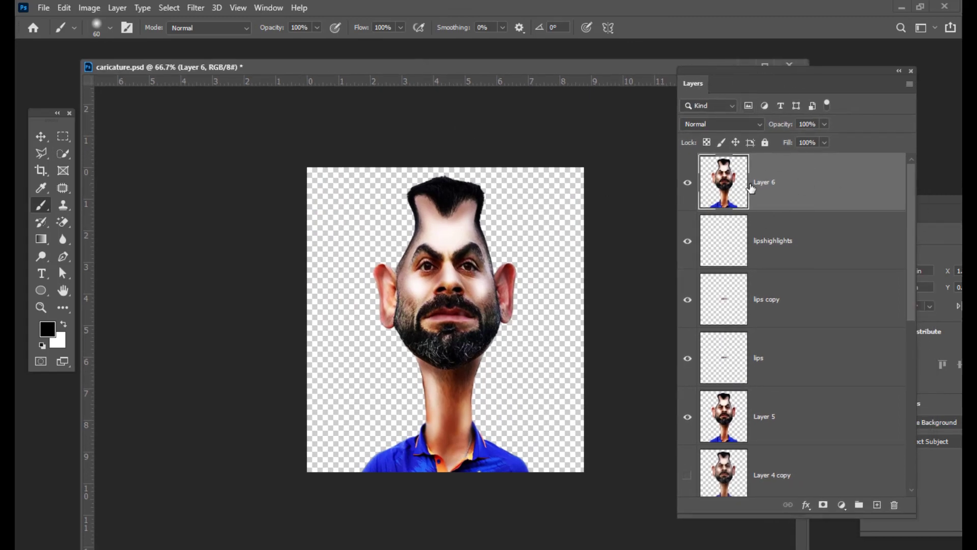
left_click_drag(718, 72, 715, 71)
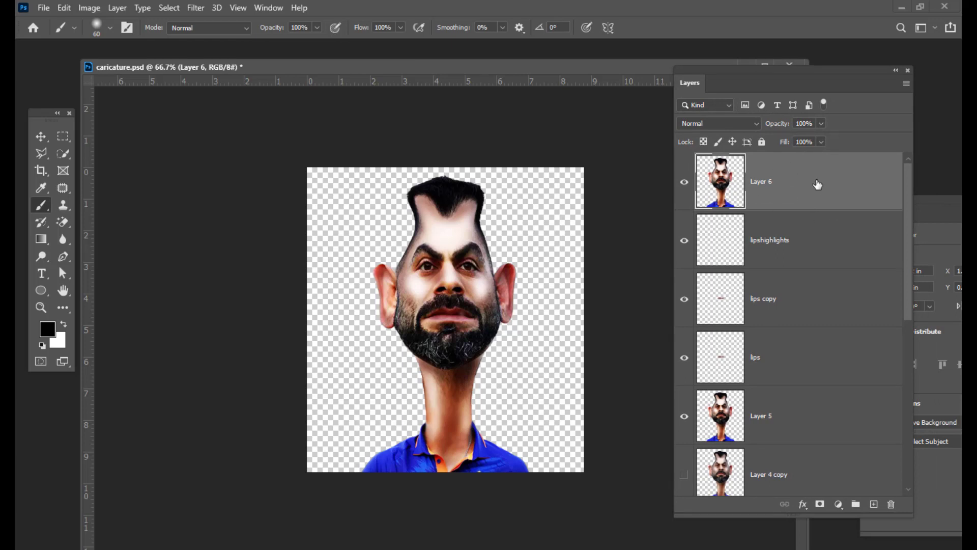
key("ctrl+j")
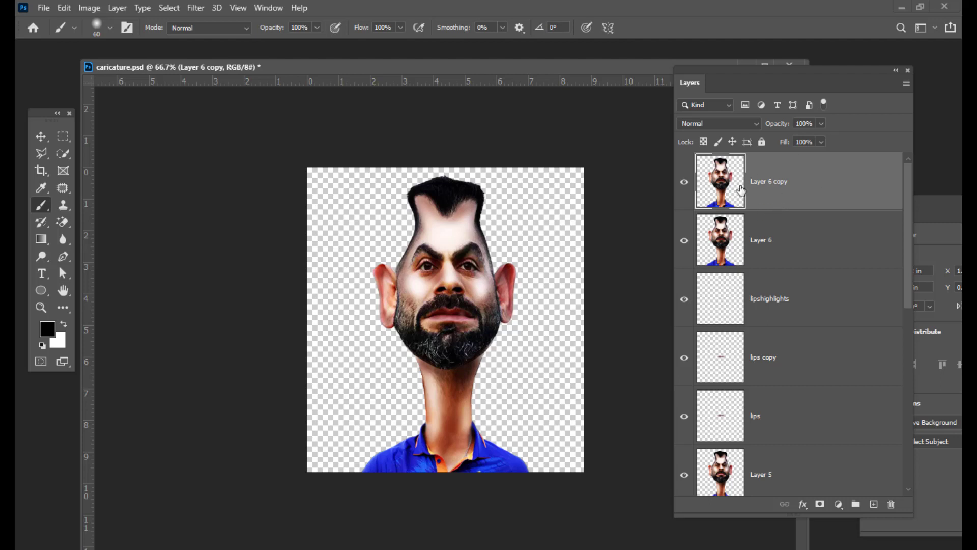
- Open the Filter Gallery for the duplicated figure layer
left_click_drag(696, 72, 684, 77)
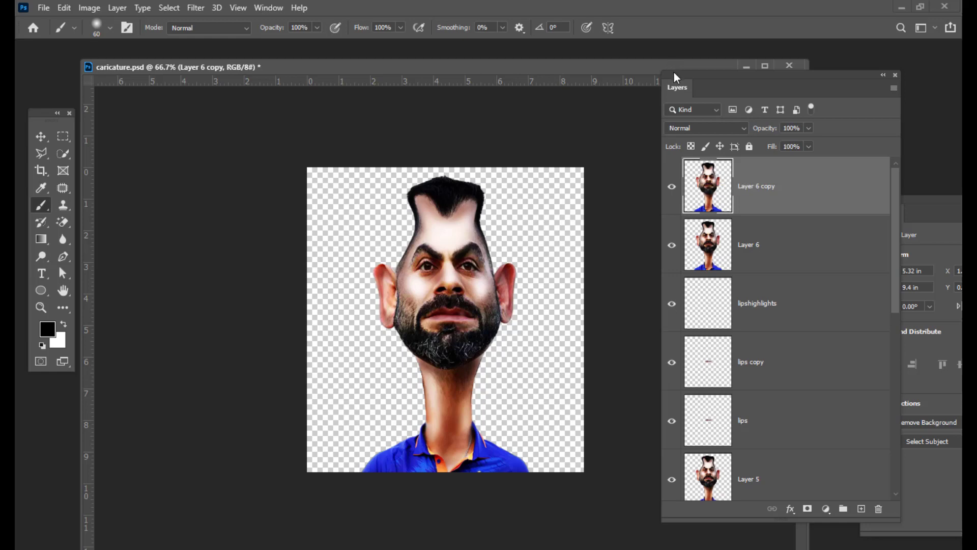
left_click_drag(677, 76, 673, 79)
left_click_drag(426, 71, 436, 68)
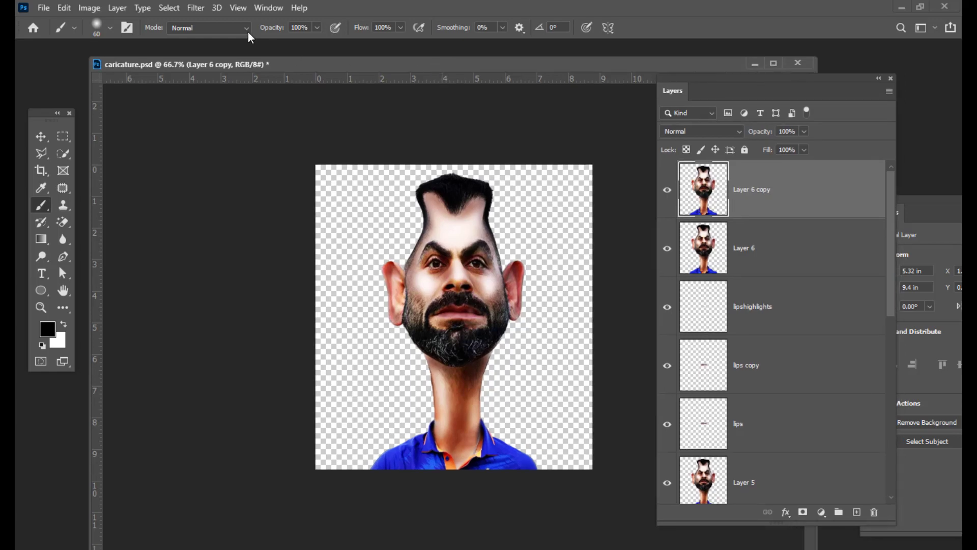
left_click(196, 8)
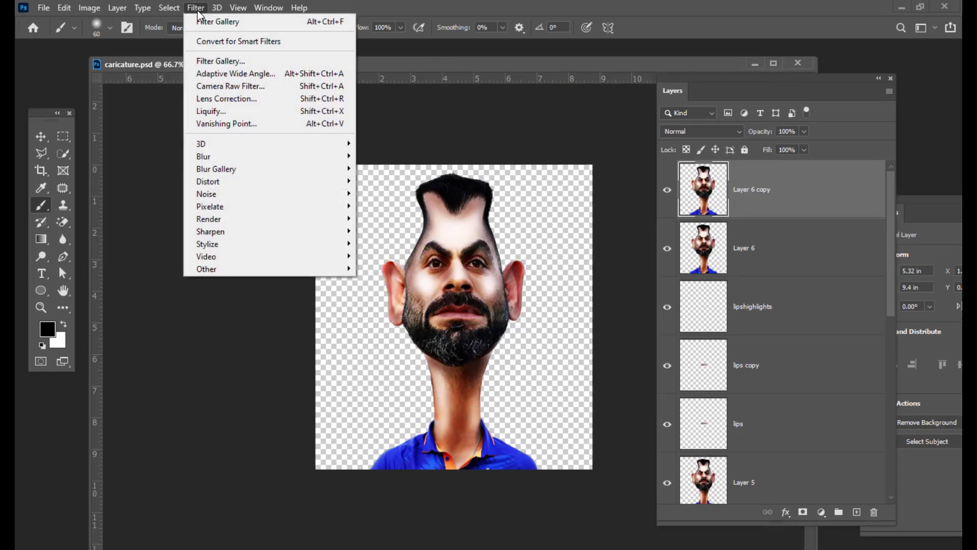
left_click(255, 62)
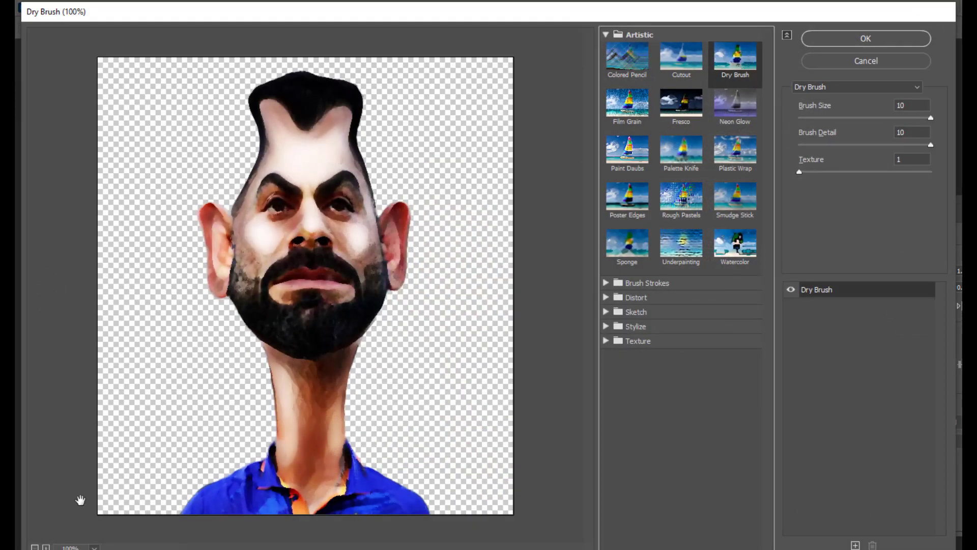
- Apply the Dry Brush filter to the duplicated figure layer with brush size 10, brush detail 10 and texture 1
left_click(35, 547)
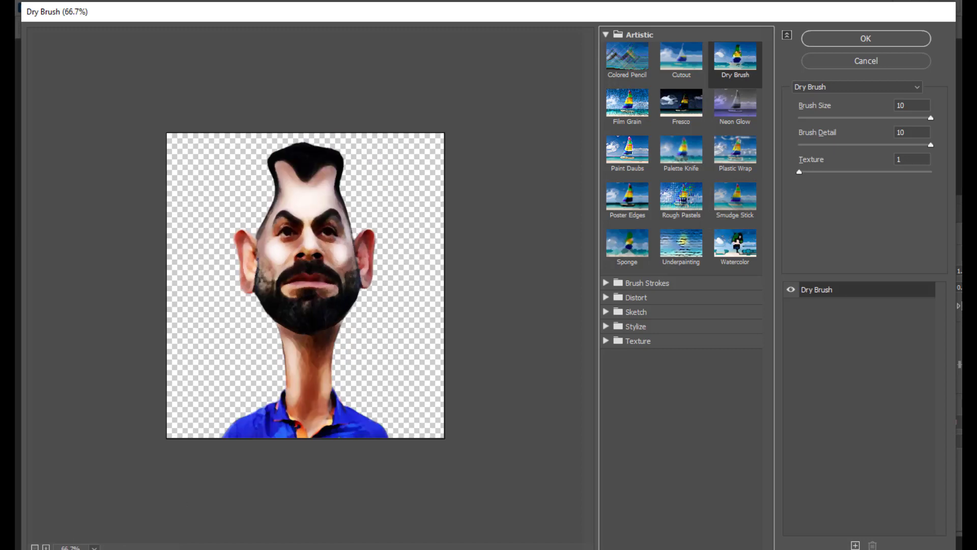
left_click(46, 546)
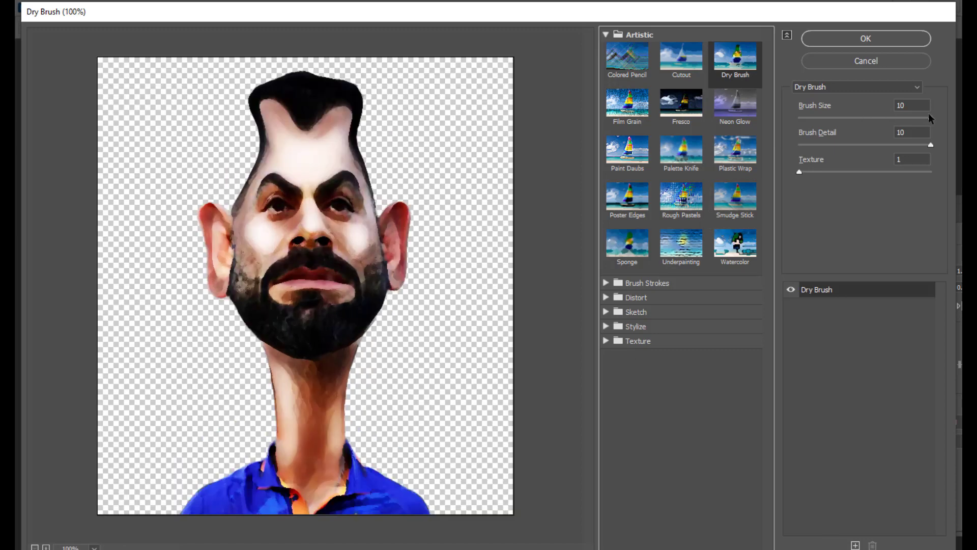
mouse_move(931, 118)
left_mouse_down()
mouse_move(823, 123)
mouse_move(946, 118)
left_mouse_up()
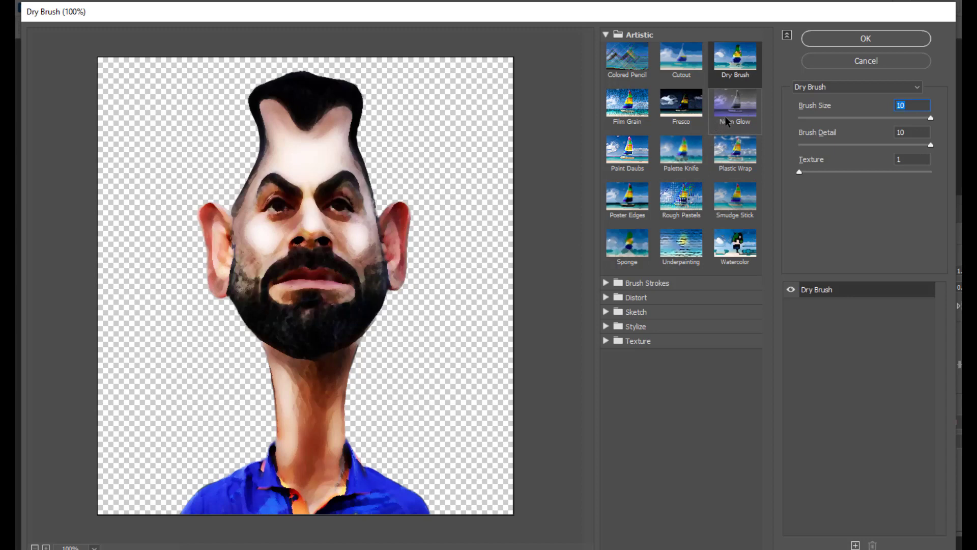
left_click_drag(931, 145, 795, 161)
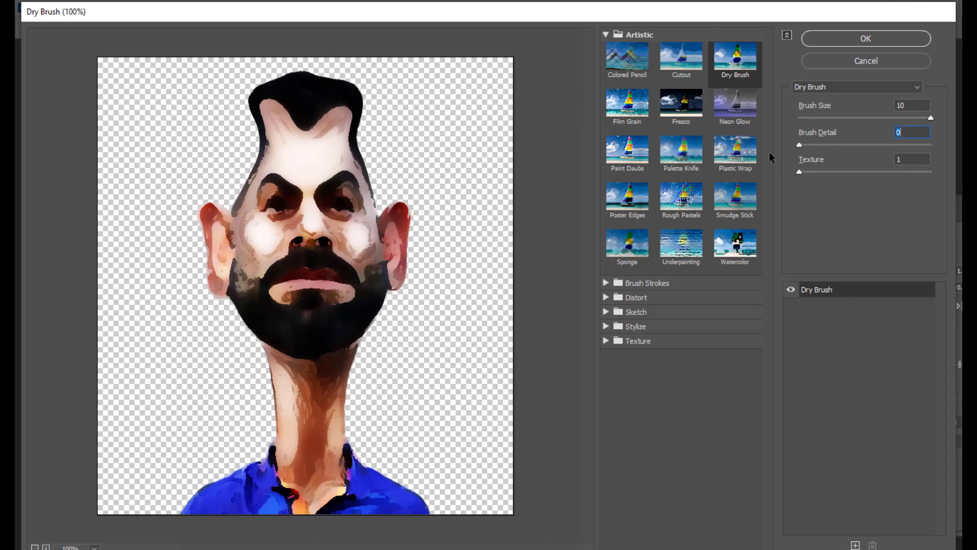
left_click_drag(799, 144, 952, 151)
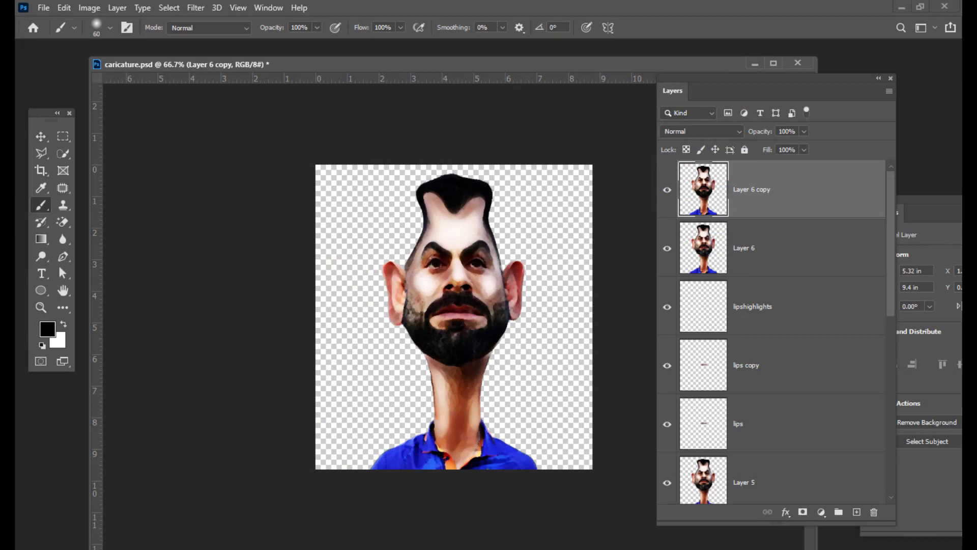
- Add a hide-all layer mask to the Dry Brush copy of the figure
left_click_drag(491, 65, 472, 52)
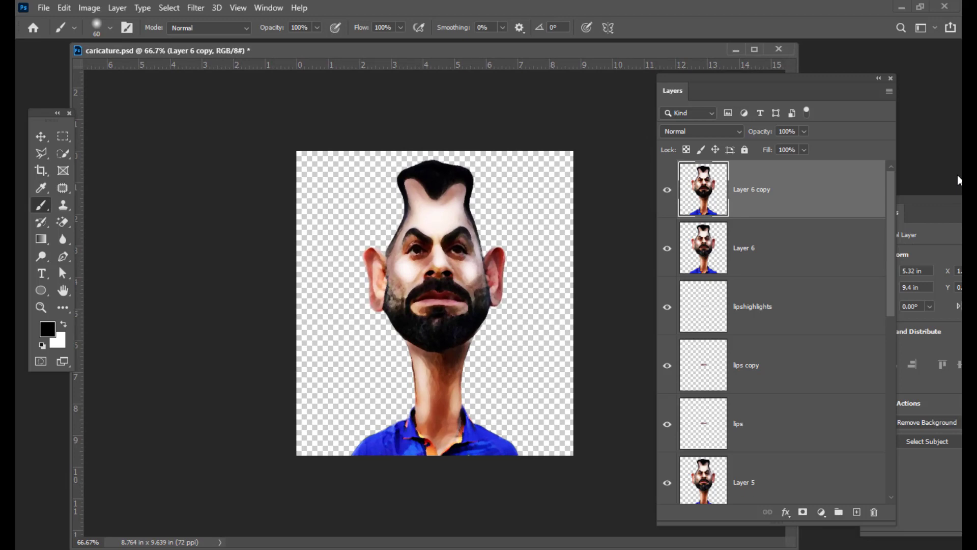
key("ctrl+plus")
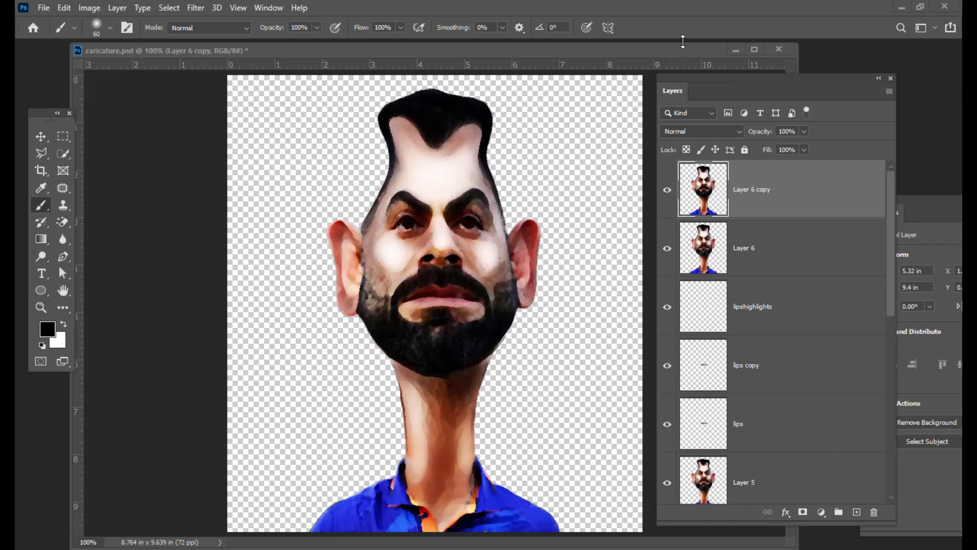
left_click_drag(697, 84, 660, 34)
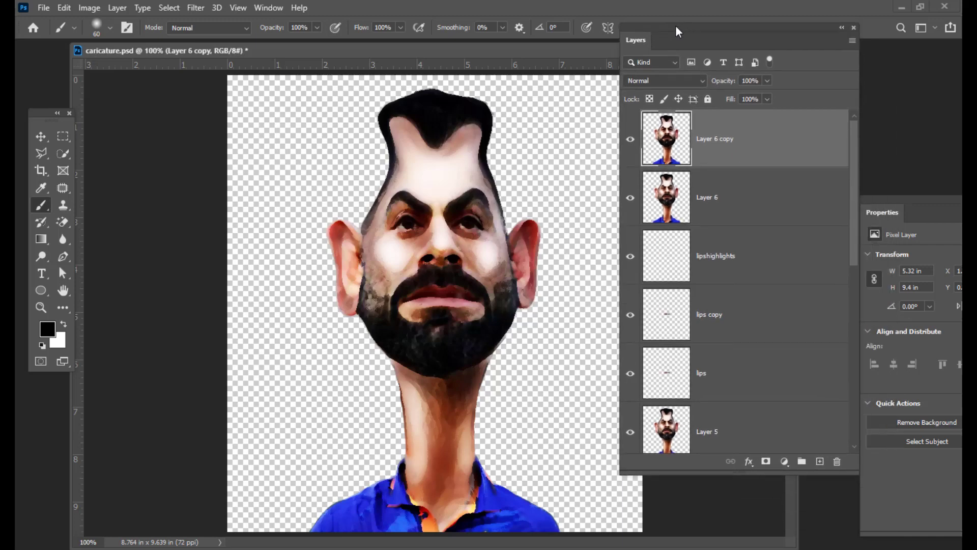
left_click_drag(678, 31, 685, 25)
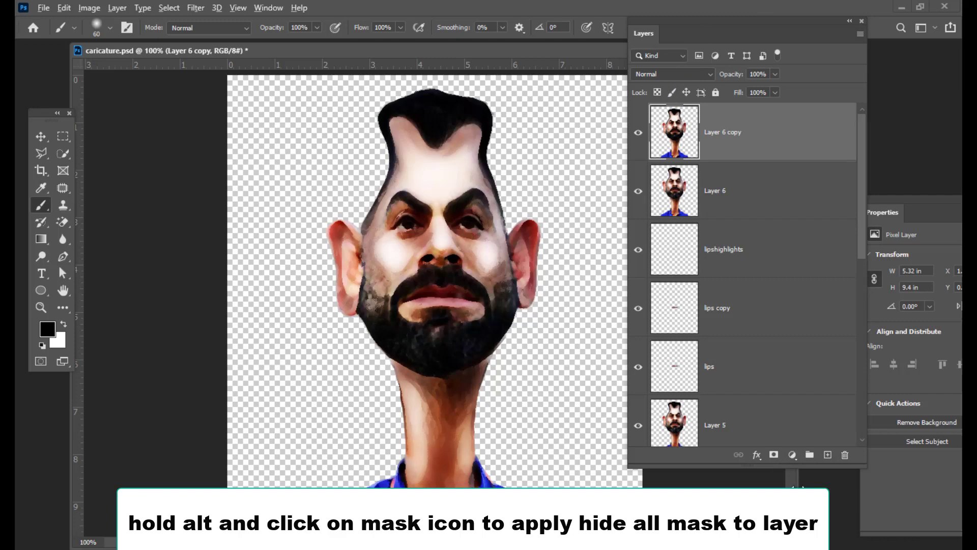
left_click(774, 455, "alt")
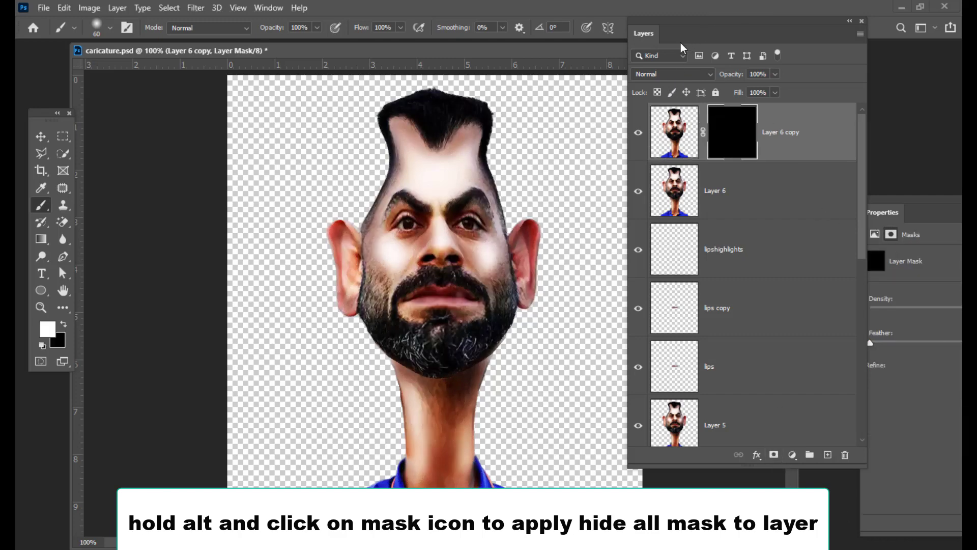
left_click_drag(671, 23, 714, 48)
- Paint white on the mask over the eyebrows, moustache and beard with a soft brush at 30% flow, 80 px, and reduce it to 50 px
right_click(42, 207)
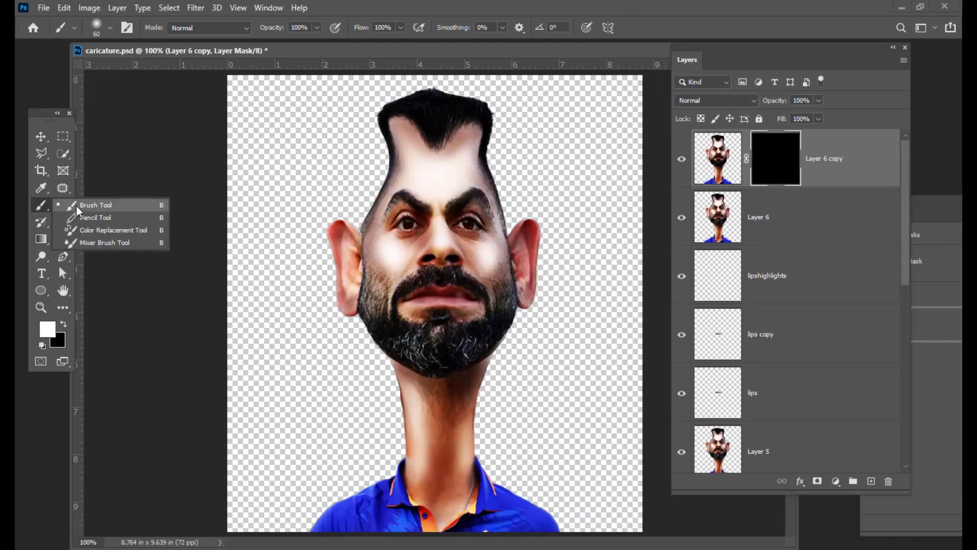
left_click(92, 204)
left_click(401, 28)
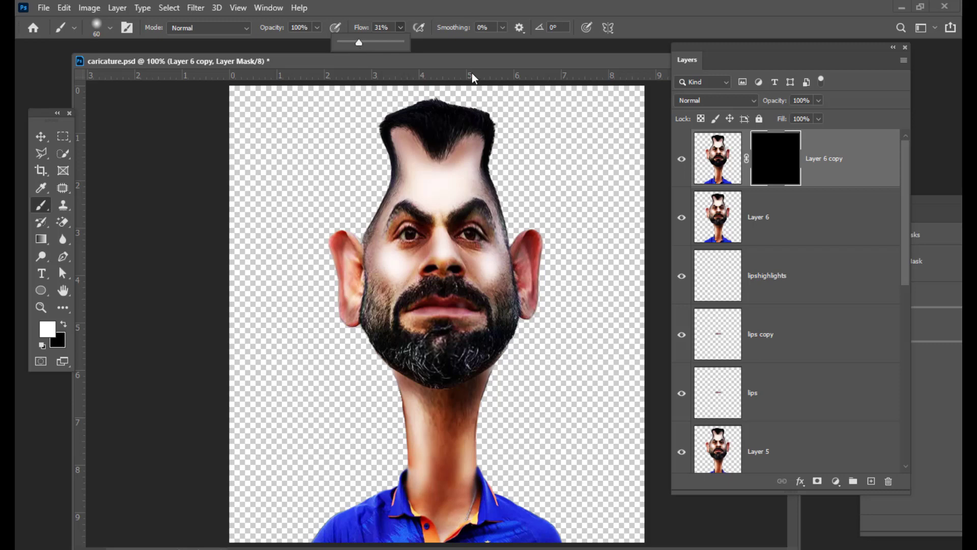
left_click_drag(389, 28, 345, 22)
type("3")
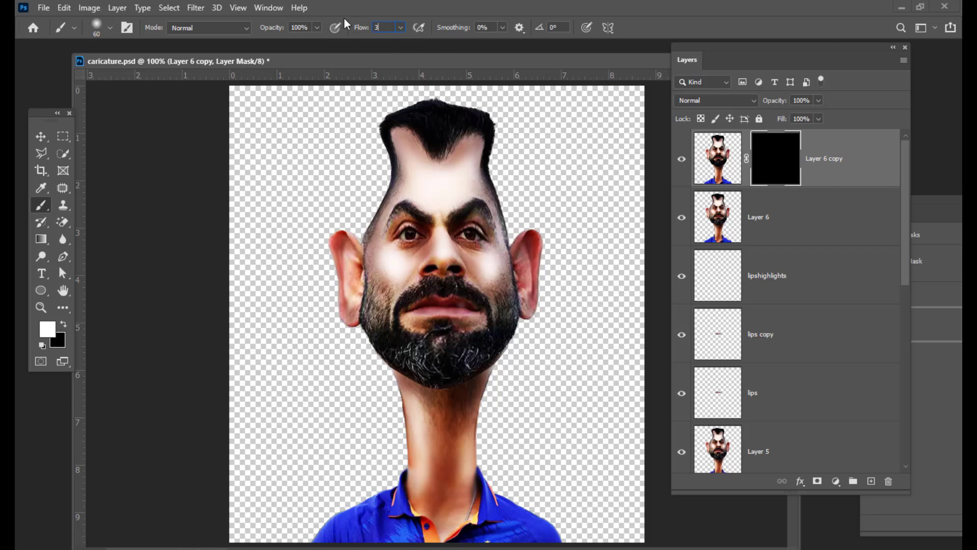
type("0")
left_click(41, 136)
left_click(42, 205)
key("]")
key("]")
mouse_move(418, 154)
left_mouse_down()
mouse_move(441, 177)
mouse_move(478, 151)
mouse_move(475, 182)
mouse_move(431, 195)
mouse_move(414, 186)
mouse_move(435, 200)
mouse_move(396, 216)
mouse_move(437, 205)
mouse_move(394, 206)
mouse_move(414, 199)
mouse_move(440, 220)
mouse_move(425, 217)
mouse_move(475, 201)
mouse_move(492, 225)
mouse_move(490, 207)
mouse_move(510, 270)
mouse_move(501, 331)
mouse_move(509, 312)
mouse_move(477, 370)
mouse_move(466, 361)
mouse_move(431, 369)
mouse_move(381, 325)
mouse_move(366, 291)
mouse_move(390, 324)
mouse_move(374, 267)
mouse_move(380, 293)
left_mouse_up()
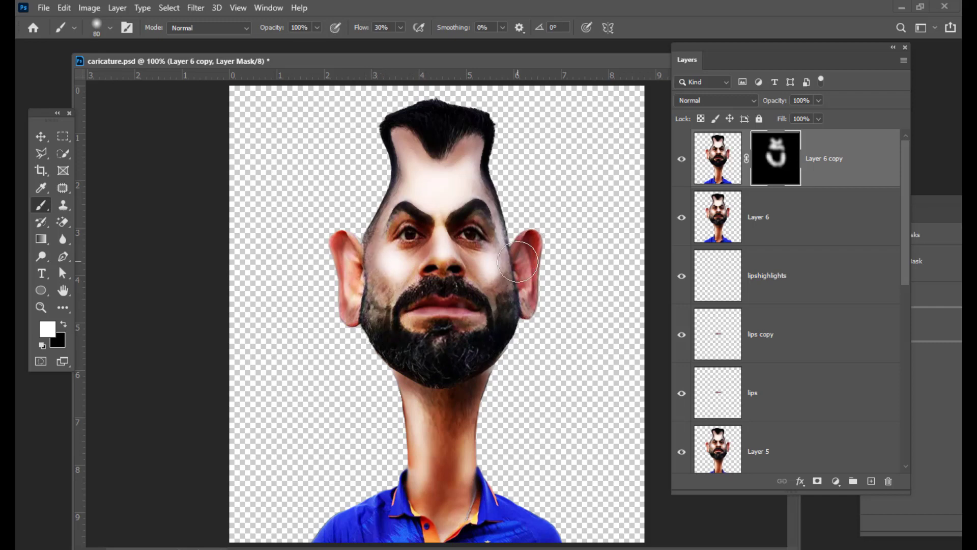
key("bracketleft")
key("bracketleft")
key("bracketleft")
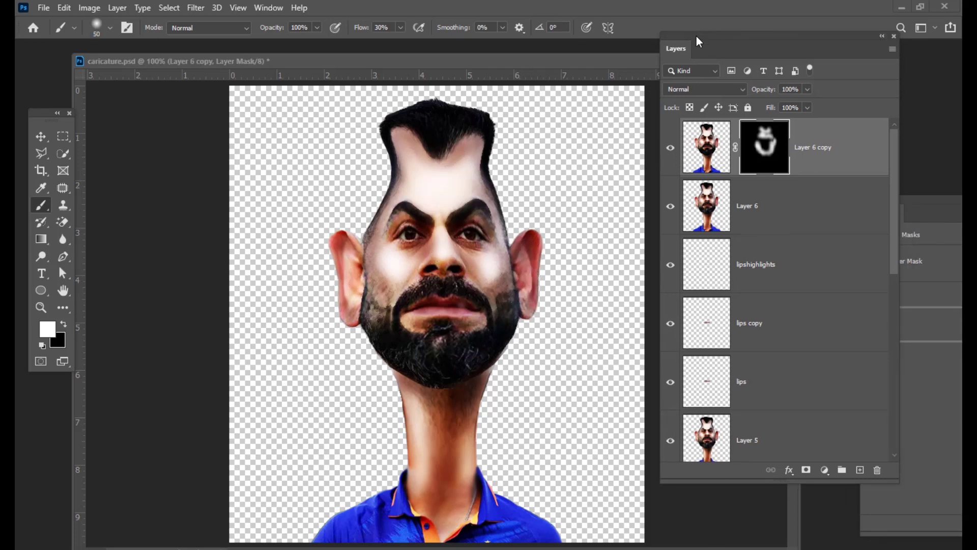
- Create a new layer at the top of the stack and set the foreground colour to bright magenta with hue 306°
mouse_move(697, 36)
left_mouse_down()
mouse_move(704, 59)
mouse_move(684, 63)
left_mouse_up()
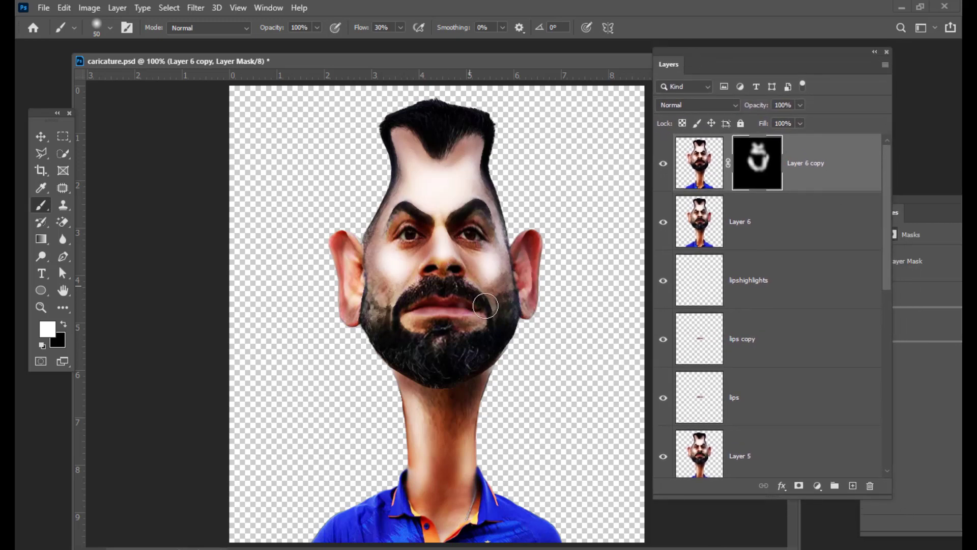
left_click(853, 486)
key("x")
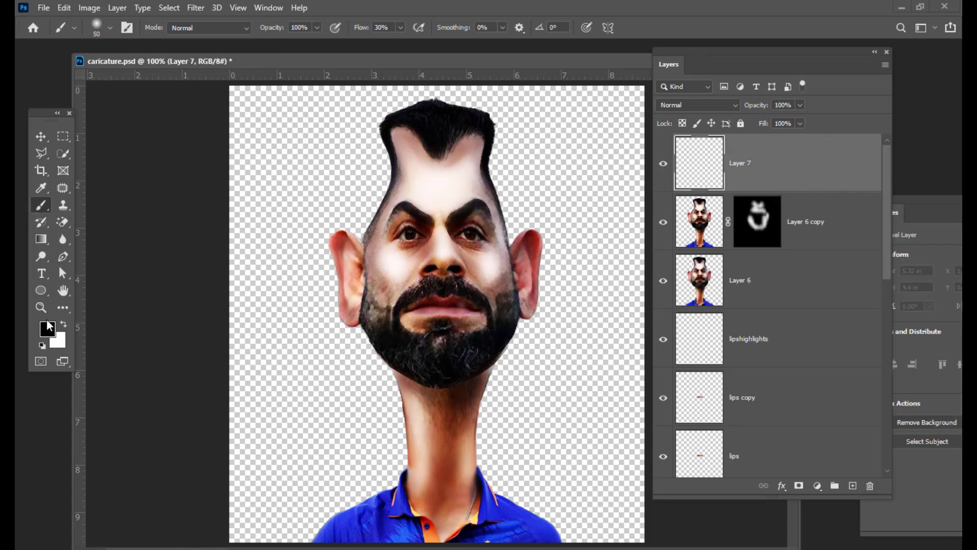
left_click(46, 329)
left_click(739, 224)
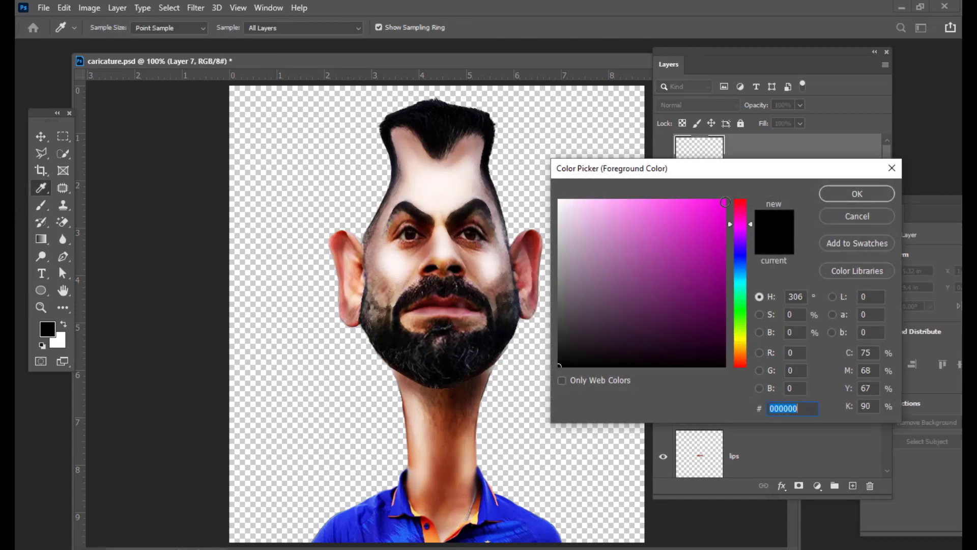
left_click(724, 202)
left_click(822, 200)
key("b")
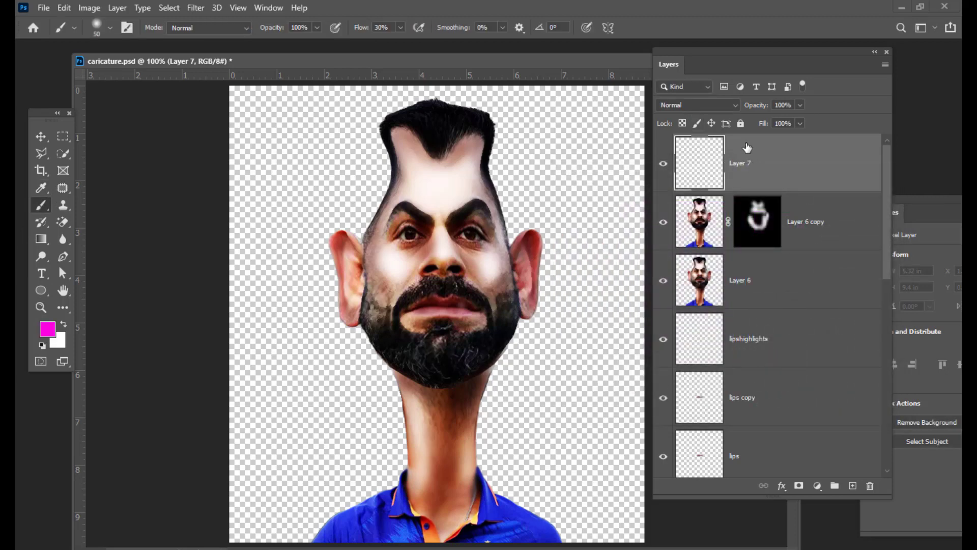
- Set the new empty layer's blend mode to Linear Dodge (Add)
left_click_drag(703, 46, 725, 41)
left_click(718, 99)
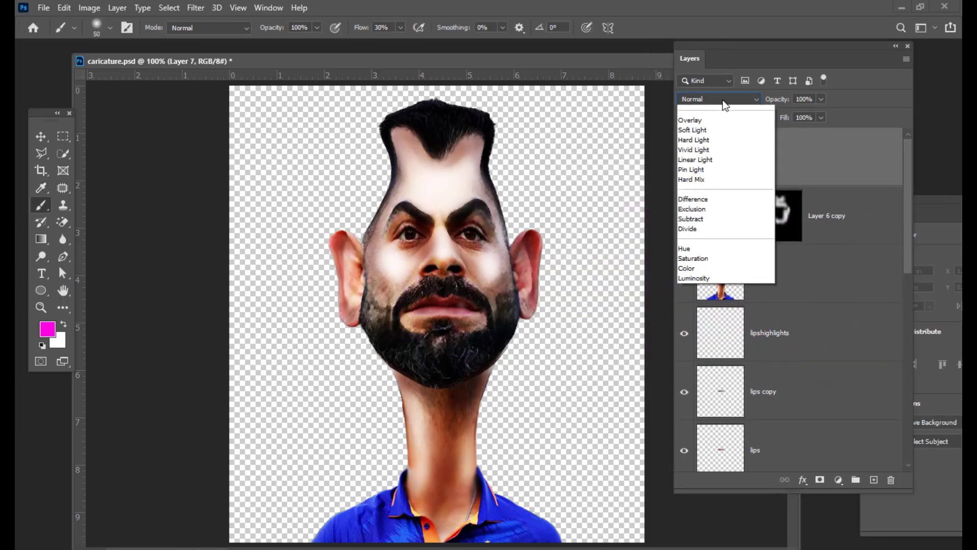
left_click(727, 229)
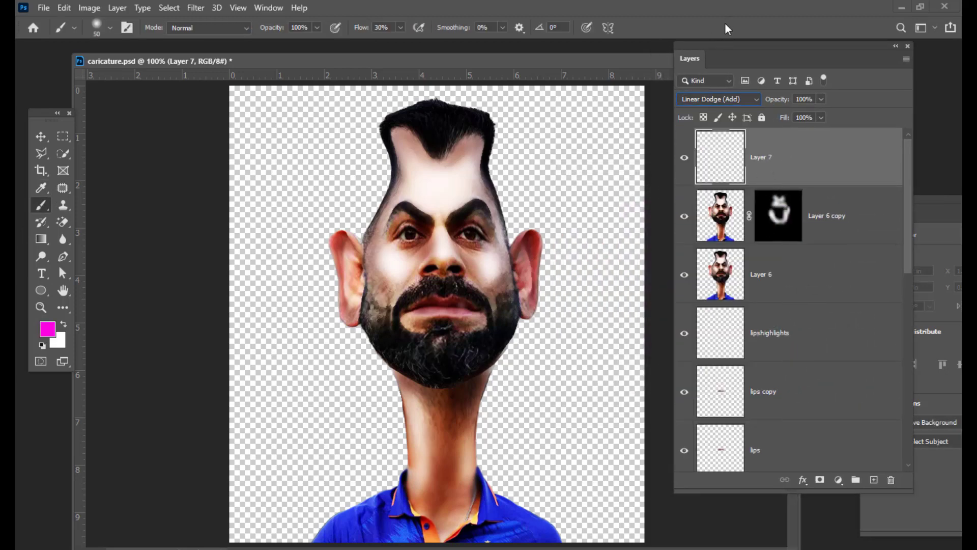
left_click_drag(718, 46, 737, 43)
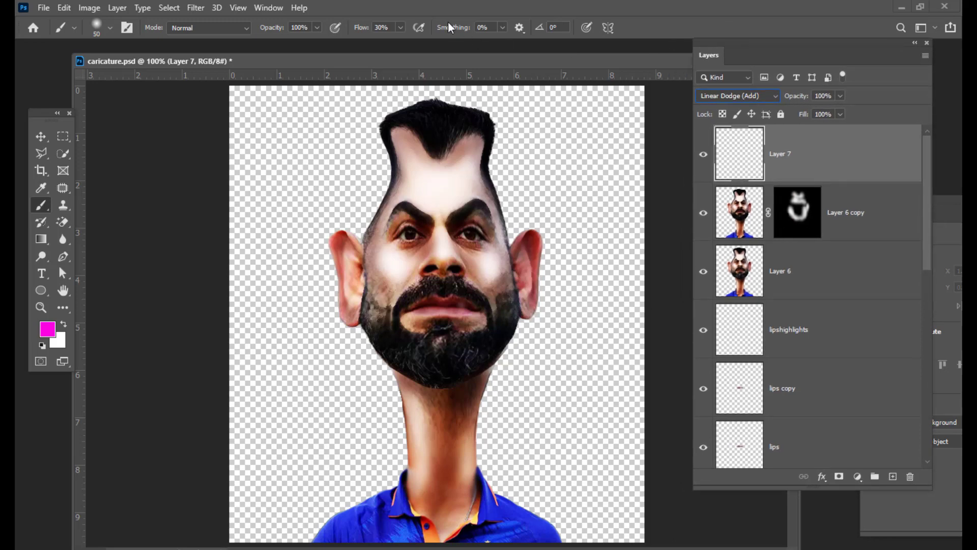
- Paint magenta blush on both cheeks with a soft 80 px brush at 20% flow
left_click(400, 28)
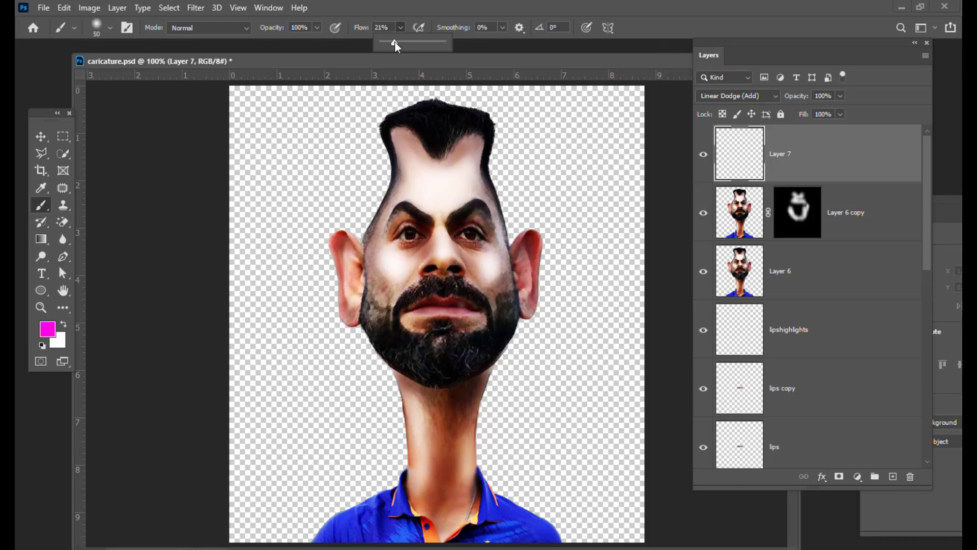
left_click(394, 42)
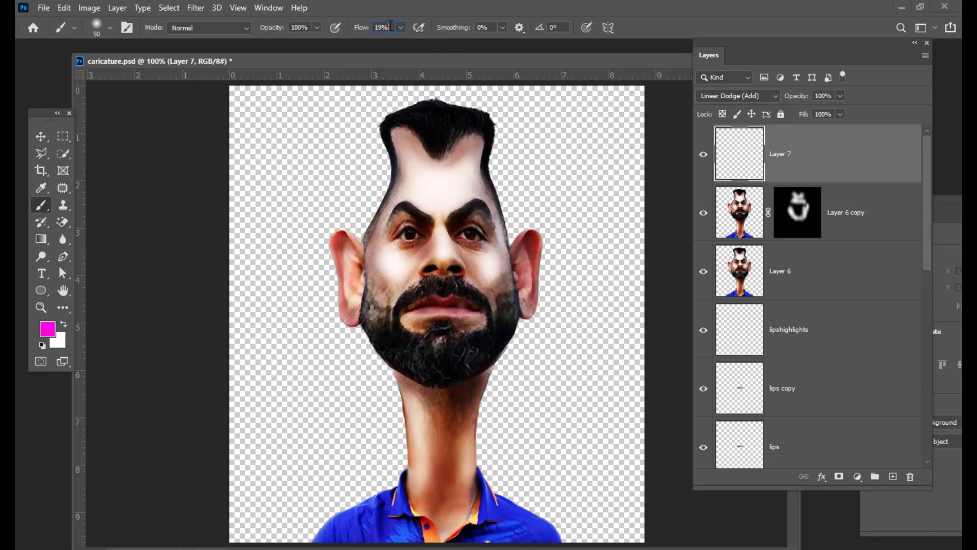
type("20")
left_click(41, 137)
left_click(41, 205)
key("bracketright")
key("bracketright")
key("bracketright")
mouse_move(498, 266)
left_mouse_down()
mouse_move(488, 264)
mouse_move(506, 285)
mouse_move(484, 261)
left_mouse_up()
mouse_move(386, 265)
left_mouse_down()
mouse_move(388, 285)
mouse_move(398, 267)
mouse_move(391, 281)
mouse_move(379, 261)
left_mouse_up()
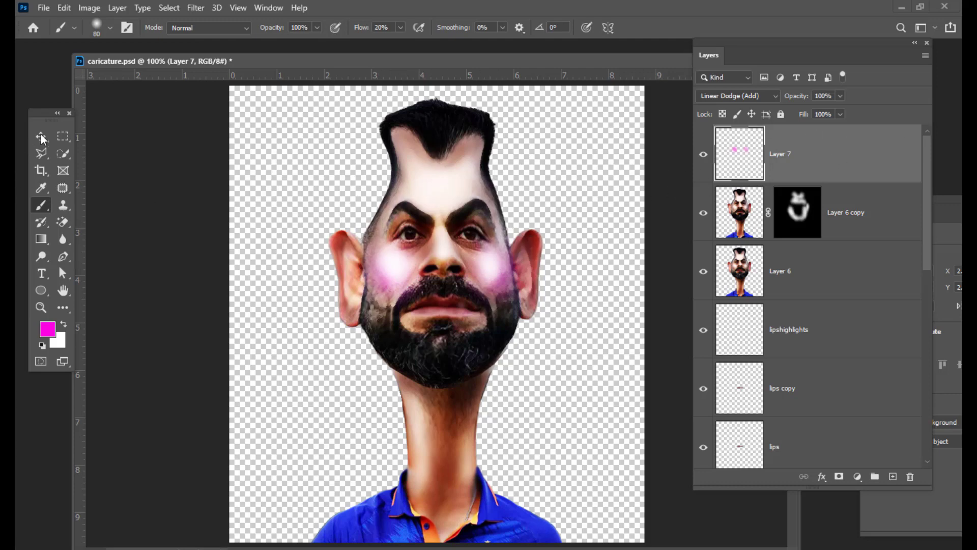
- Set the cheek blush layer's opacity to 66%
left_click(840, 96)
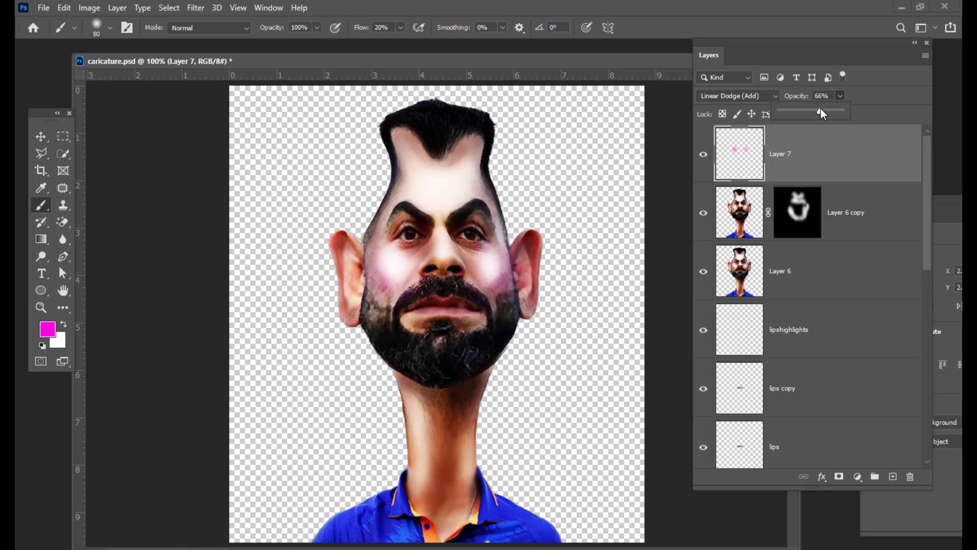
left_click(868, 84)
left_click(42, 136)
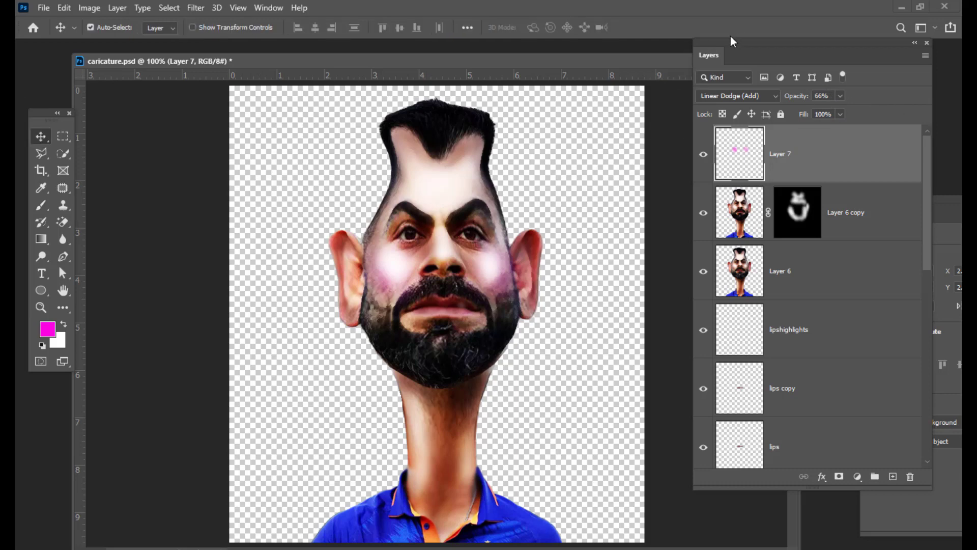
left_click_drag(728, 40, 729, 40)
- Stamp all visible layers into a new merged layer above the cheek blush layer
key("ctrl+minus")
key("ctrl+minus")
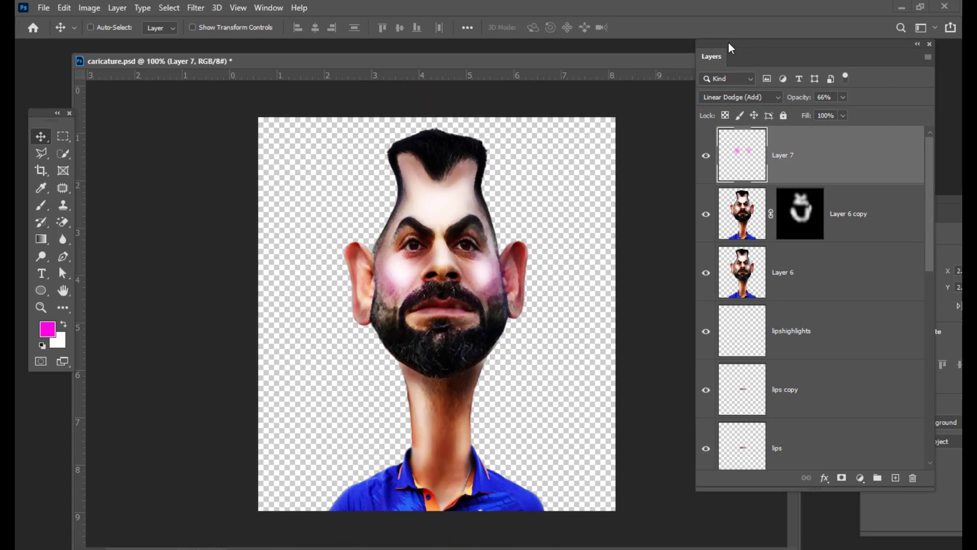
key("ctrl+plus")
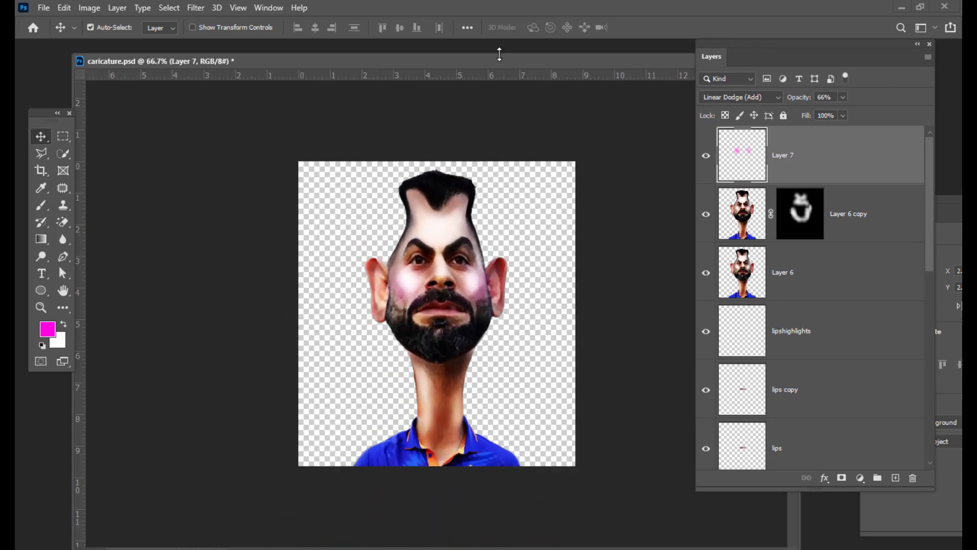
mouse_move(499, 53)
left_mouse_down()
mouse_move(517, 61)
mouse_move(498, 68)
left_mouse_up()
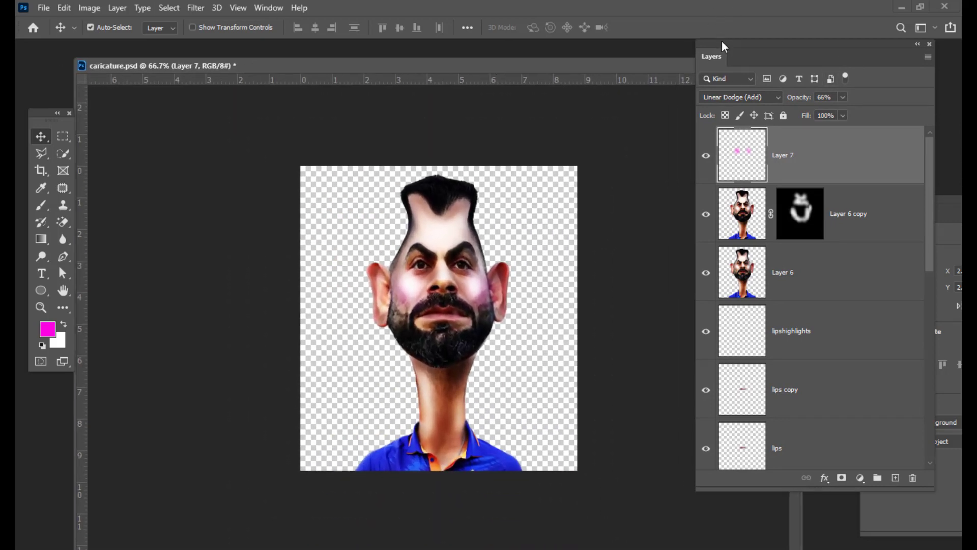
left_click_drag(722, 41, 732, 42)
left_click_drag(438, 68, 367, 71)
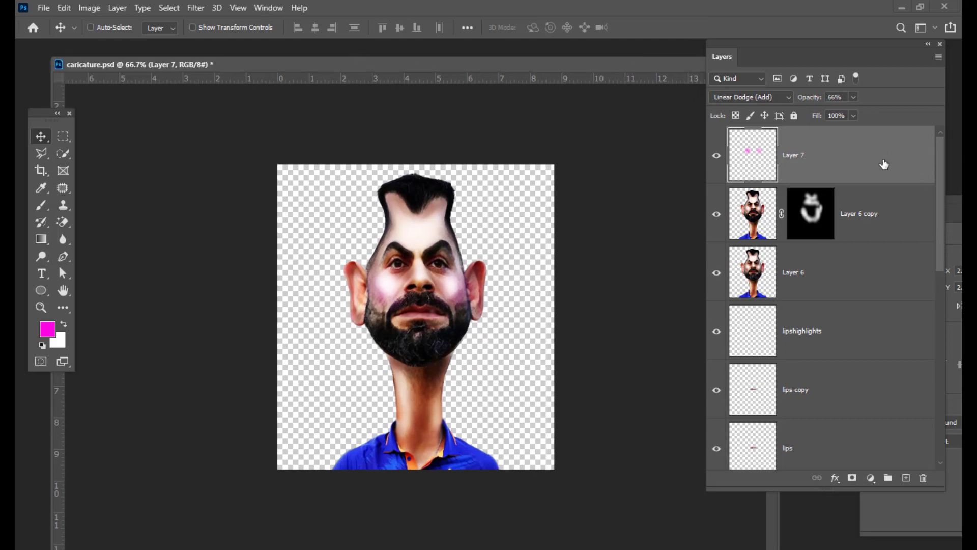
key("ctrl+shift+alt+e")
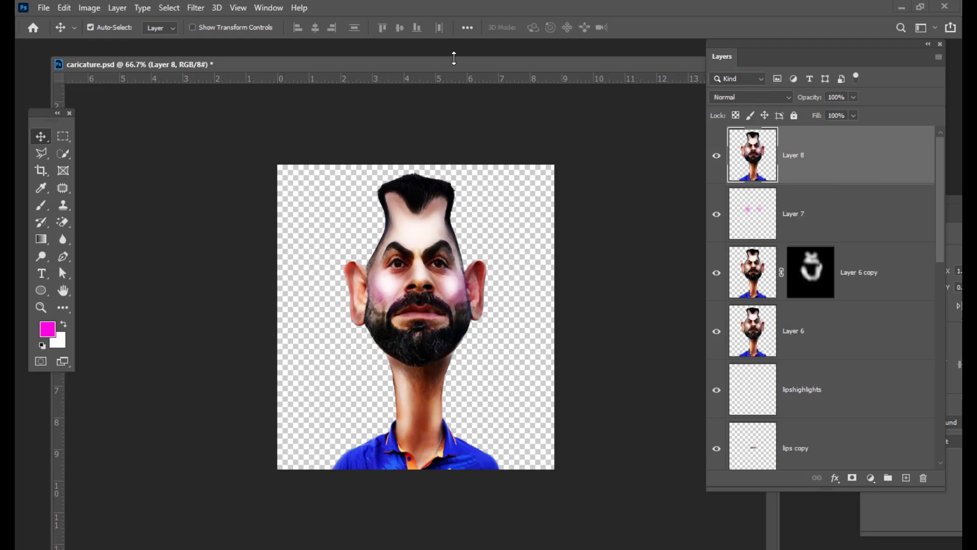
- Hide every layer except the new merged figure layer
left_click_drag(454, 58, 473, 60)
left_click_drag(749, 47, 737, 48)
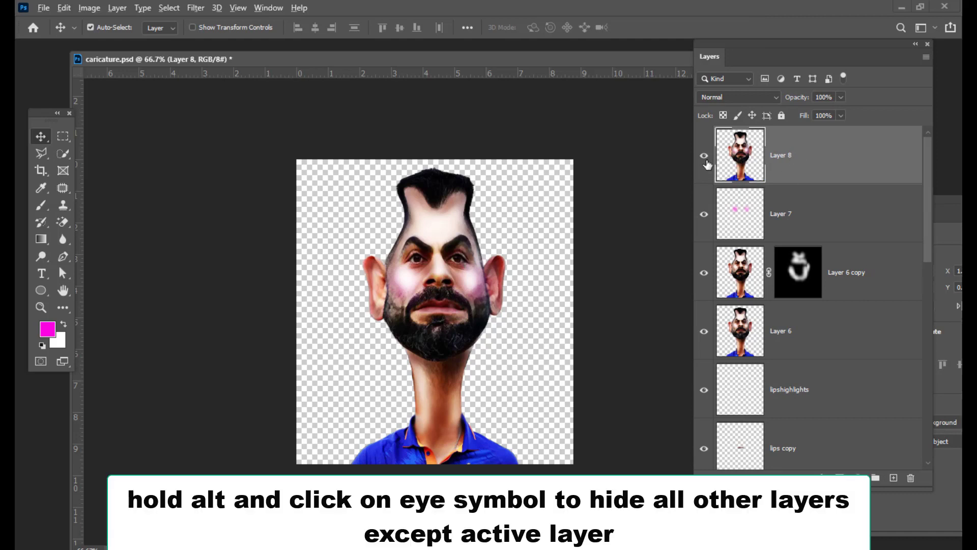
left_click(704, 156, "alt")
left_click_drag(386, 59, 397, 61)
left_click_drag(716, 41, 699, 36)
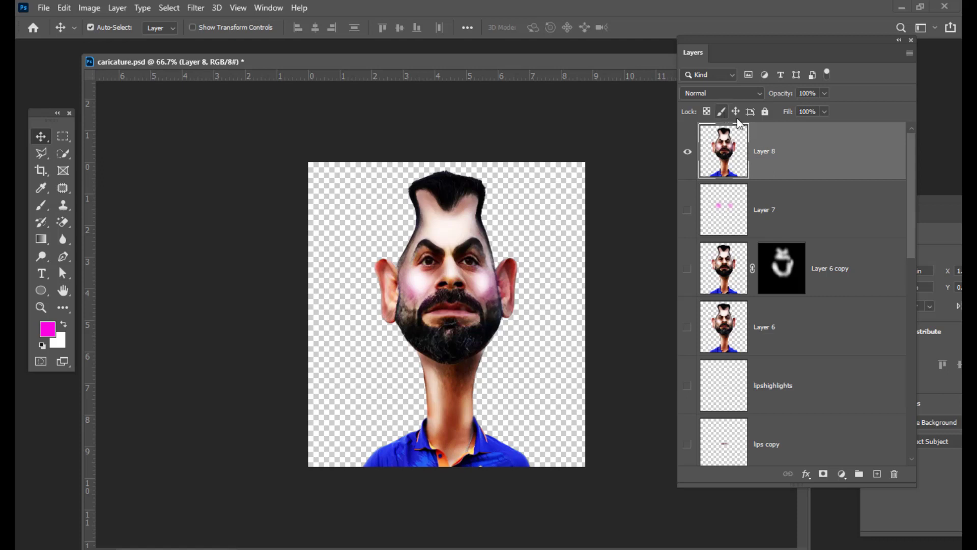
- Create a new empty layer directly beneath the merged figure layer
key("ctrl")
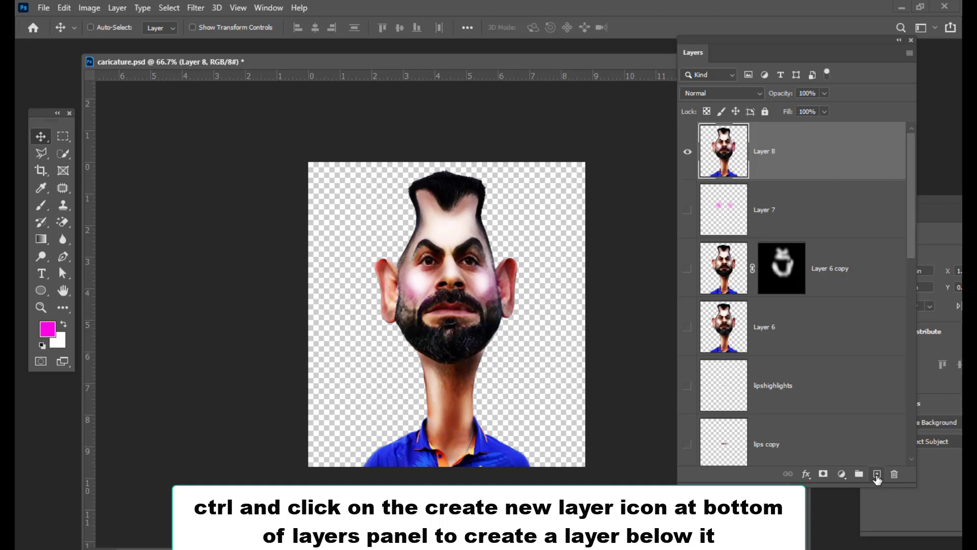
left_click(877, 474, "ctrl")
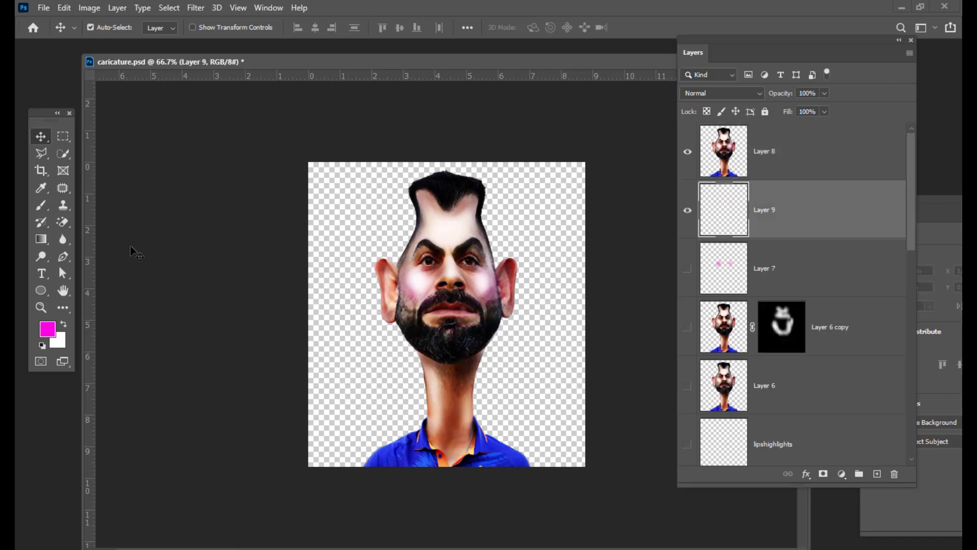
left_click_drag(696, 42, 713, 41)
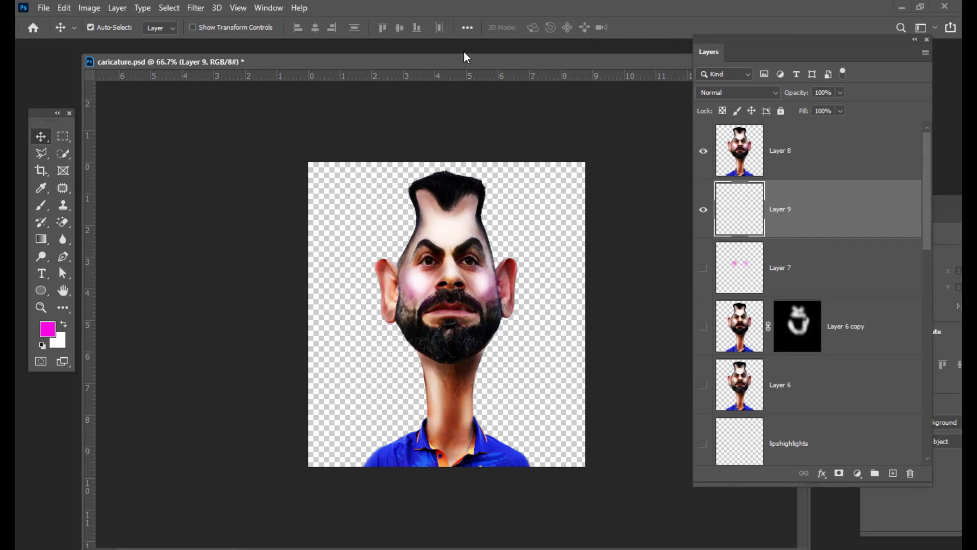
left_click_drag(468, 60, 461, 63)
- Open the rock image and copy it into the caricature document behind the merged figure
key("ctrl+o")
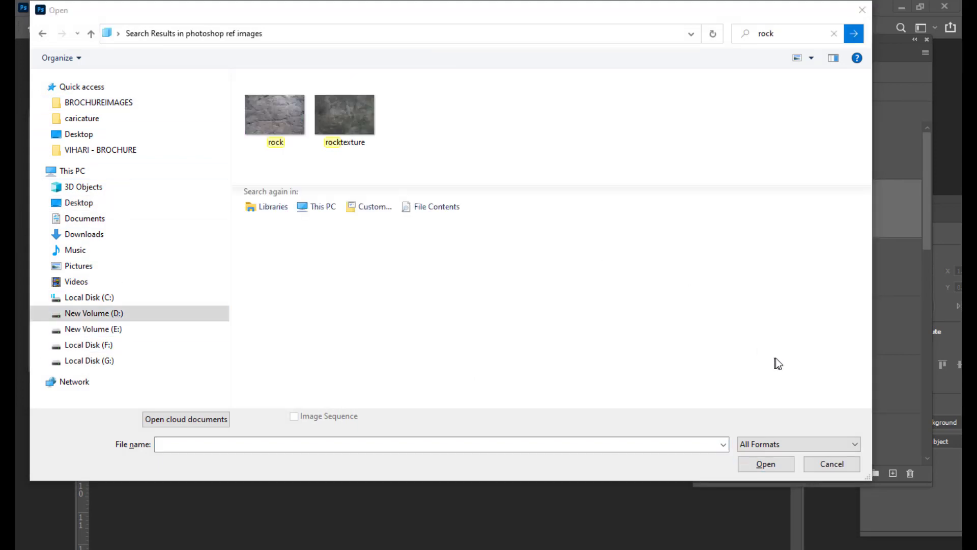
left_click(275, 120)
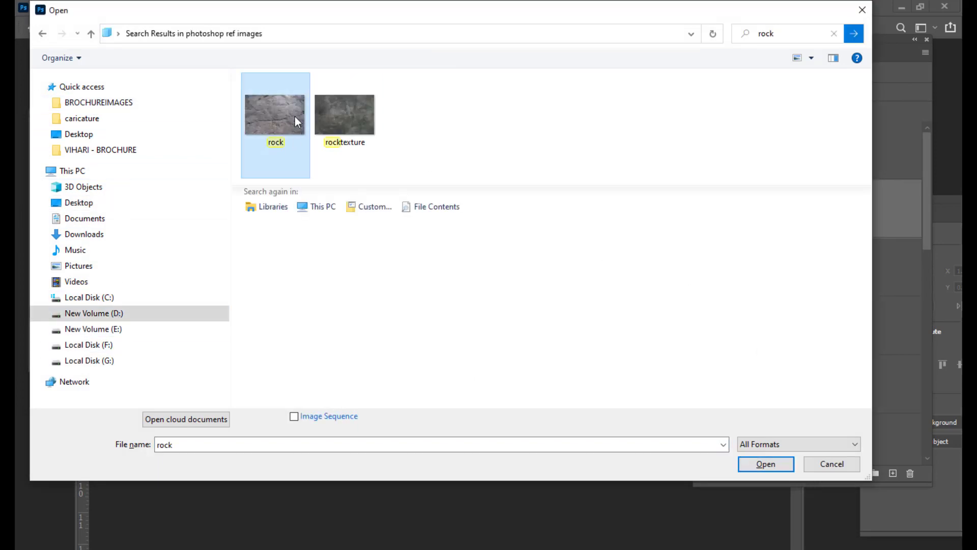
left_click(766, 465)
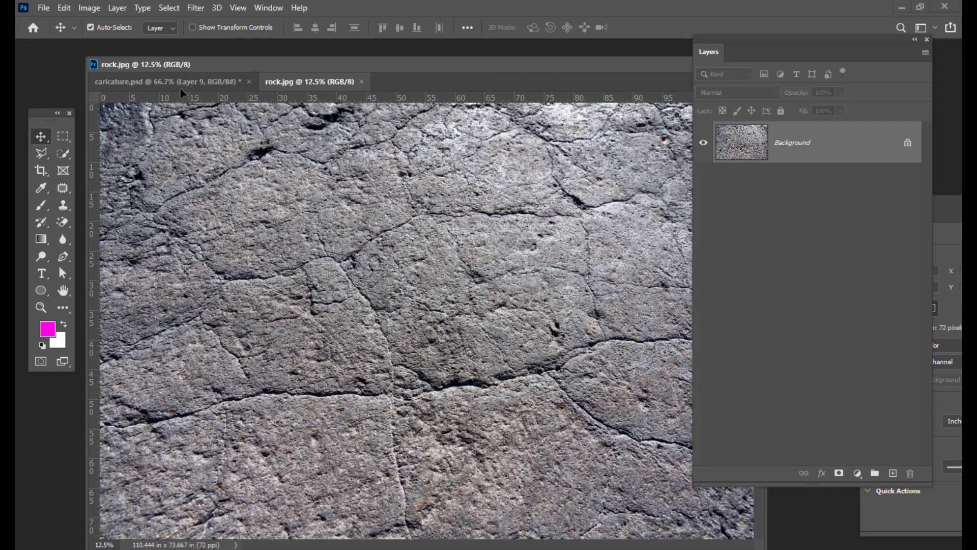
left_click_drag(180, 88, 508, 272)
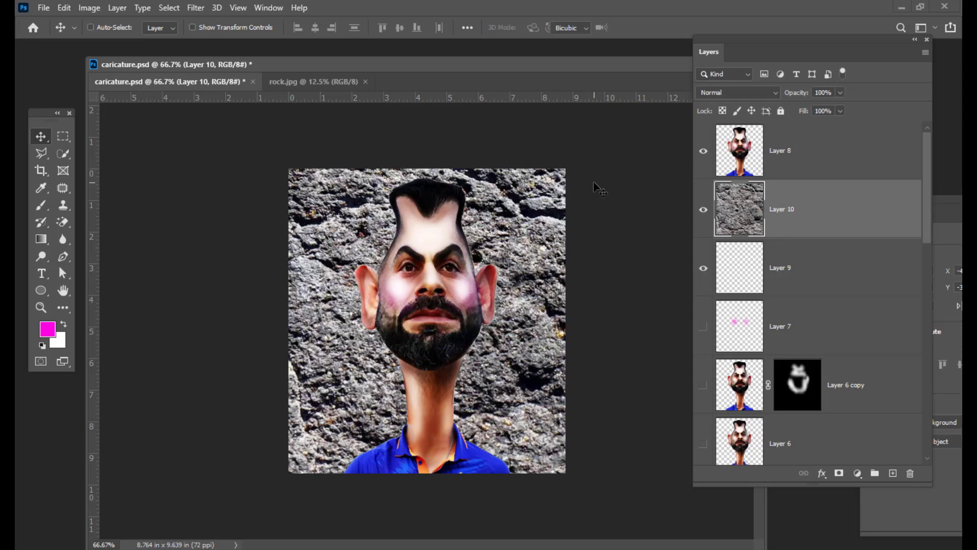
- Scale the rock texture down to about 13.92% and centre it behind the figure
key("ctrl+t")
key("ctrl+minus")
key("ctrl+minus")
key("ctrl+minus")
key("ctrl+minus")
key("ctrl+minus")
key("ctrl+minus")
key("ctrl+minus")
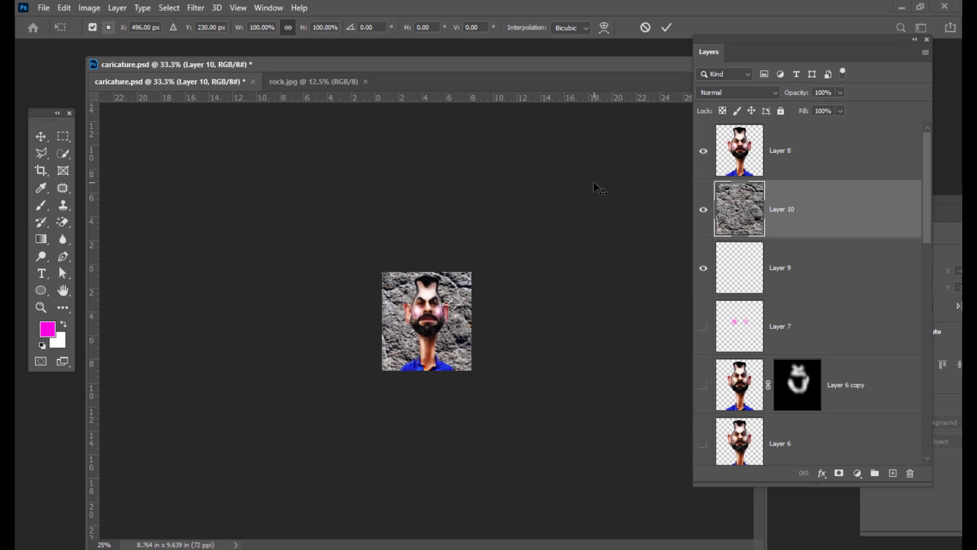
left_click_drag(602, 198, 448, 270)
left_click_drag(441, 316, 427, 325)
key("ctrl+plus")
key("ctrl+plus")
key("ctrl+plus")
key("ctrl+plus")
key("ctrl+plus")
key("ctrl+plus")
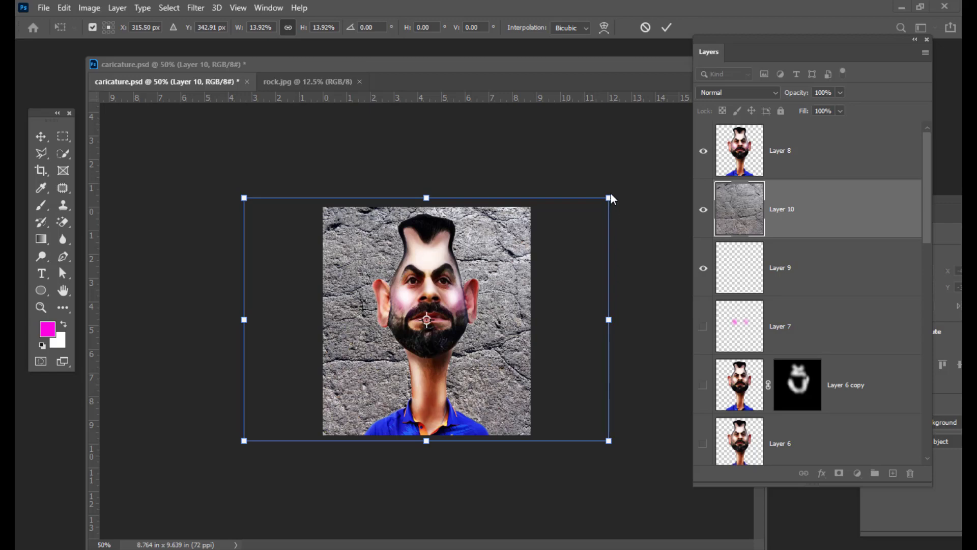
- Shrink the rock texture further to about 10.67% and shift it over the canvas
left_click_drag(607, 196, 559, 231)
left_click_drag(511, 267, 522, 236)
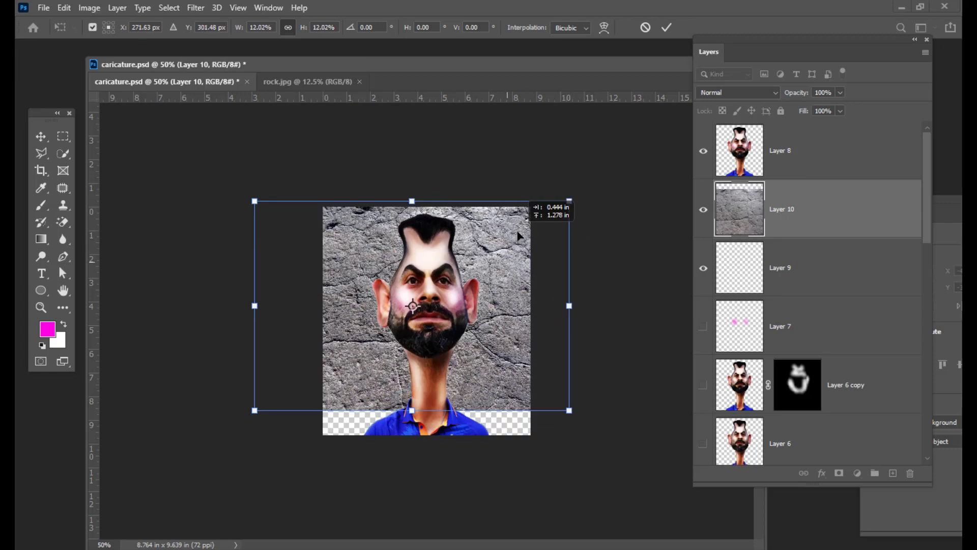
left_click_drag(253, 413, 290, 387)
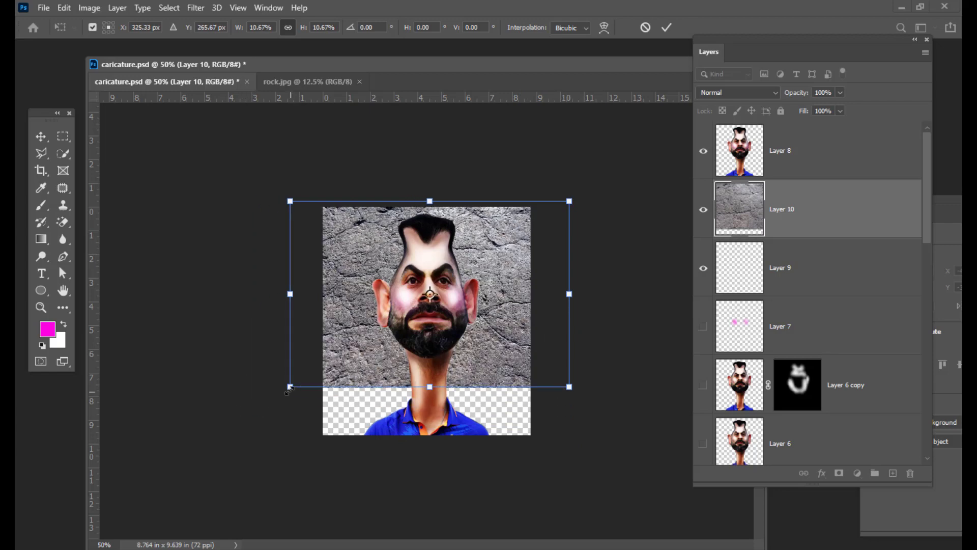
left_click_drag(521, 349, 509, 387)
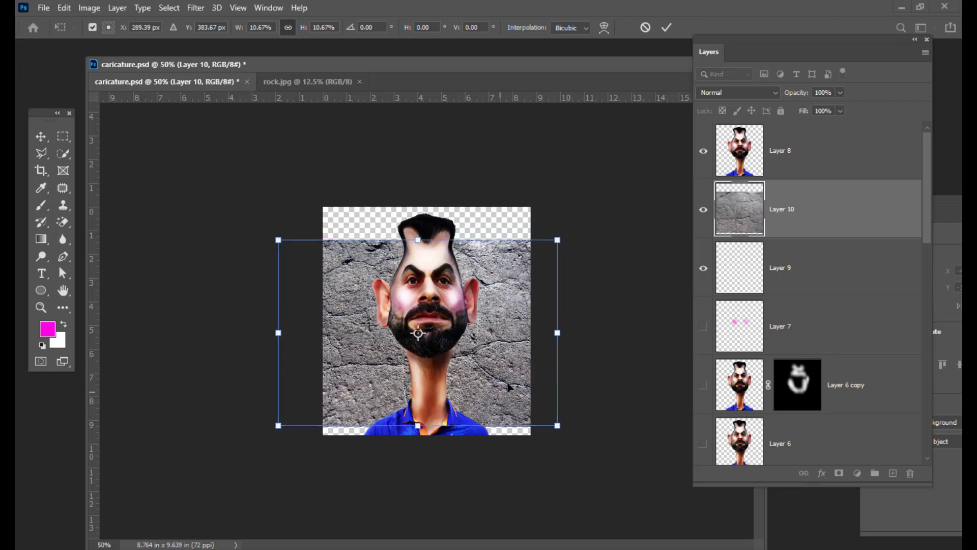
- Rotate the rock texture about 90° and enlarge it until it covers the whole canvas
left_click_drag(582, 230, 518, 492)
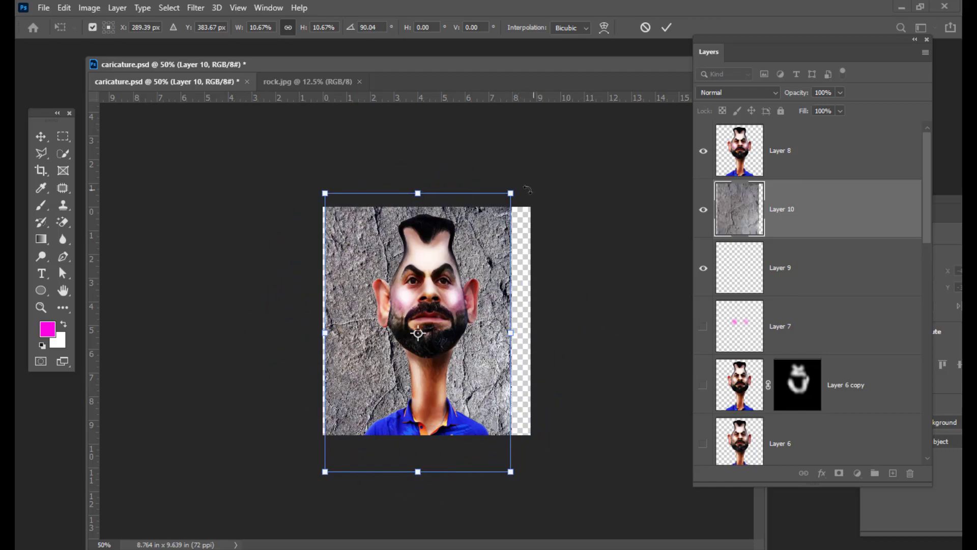
left_click_drag(512, 193, 545, 165)
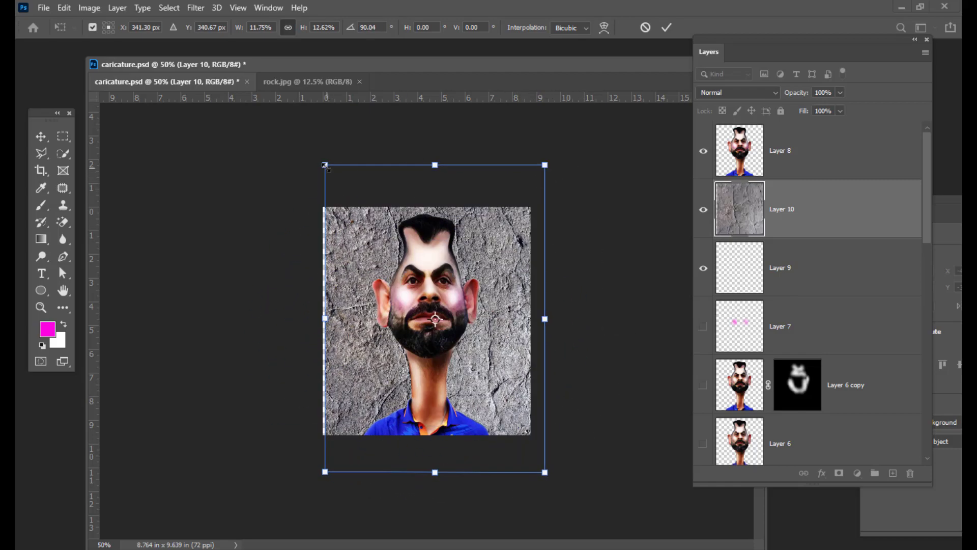
left_click_drag(325, 165, 315, 160)
key("Return")
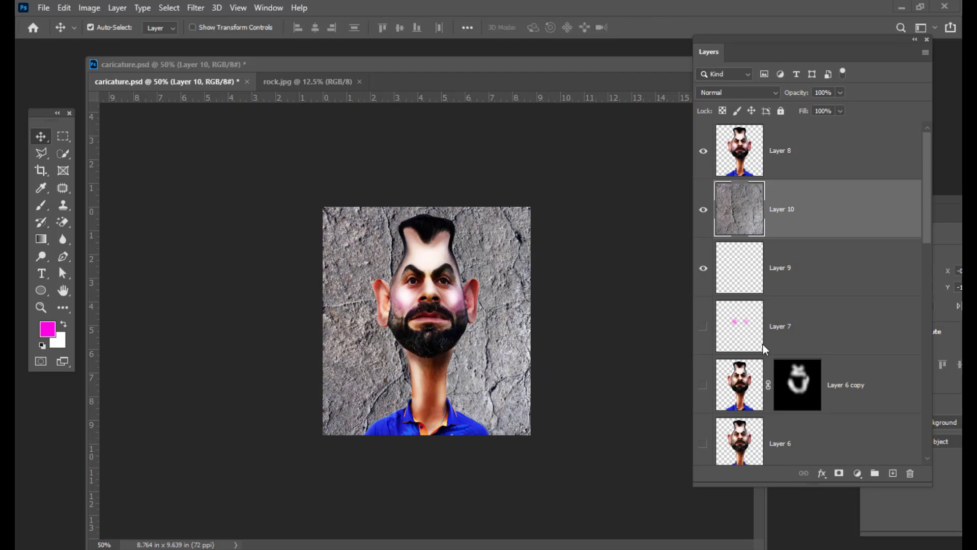
- Add a new empty layer between the rock texture and the merged figure
left_click_drag(748, 41, 703, 30)
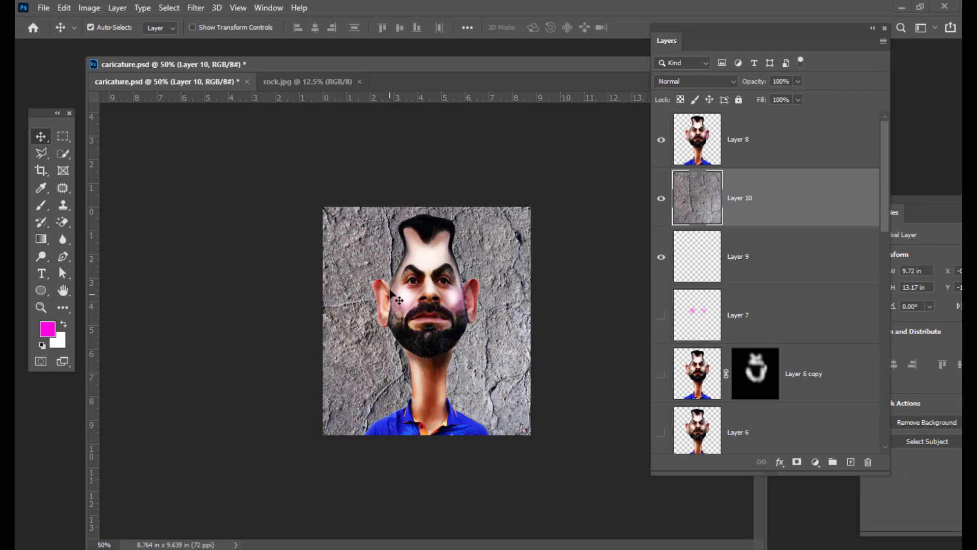
left_click_drag(726, 31, 625, 1)
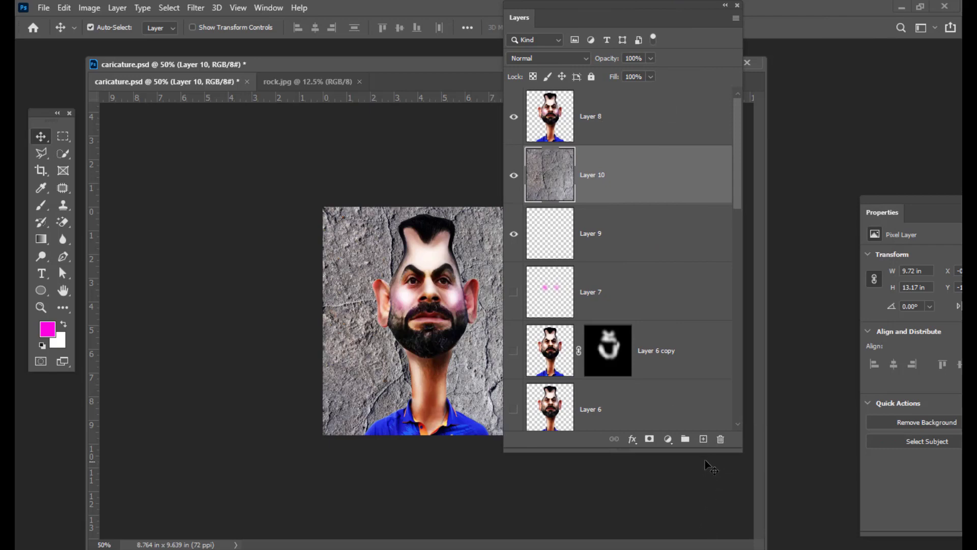
left_click(704, 439)
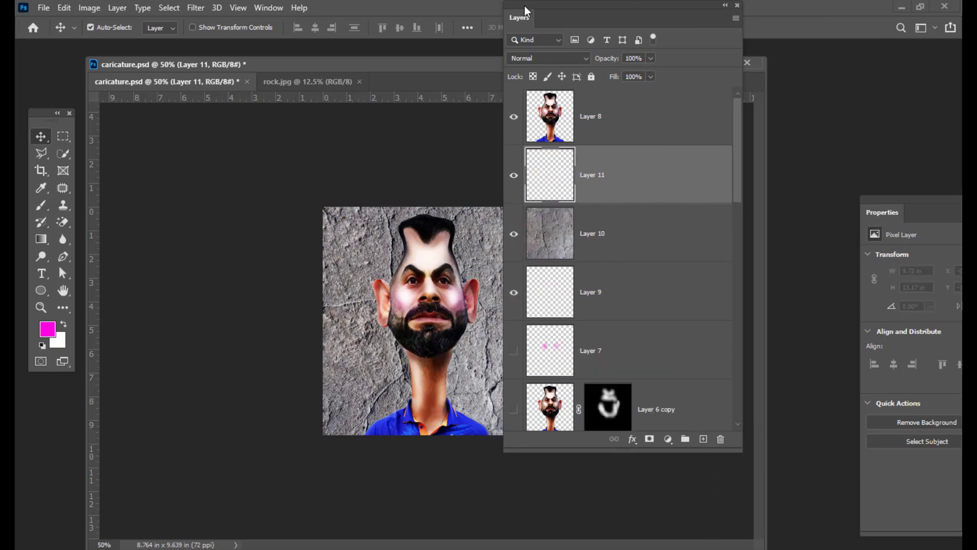
left_click_drag(525, 5, 676, 21)
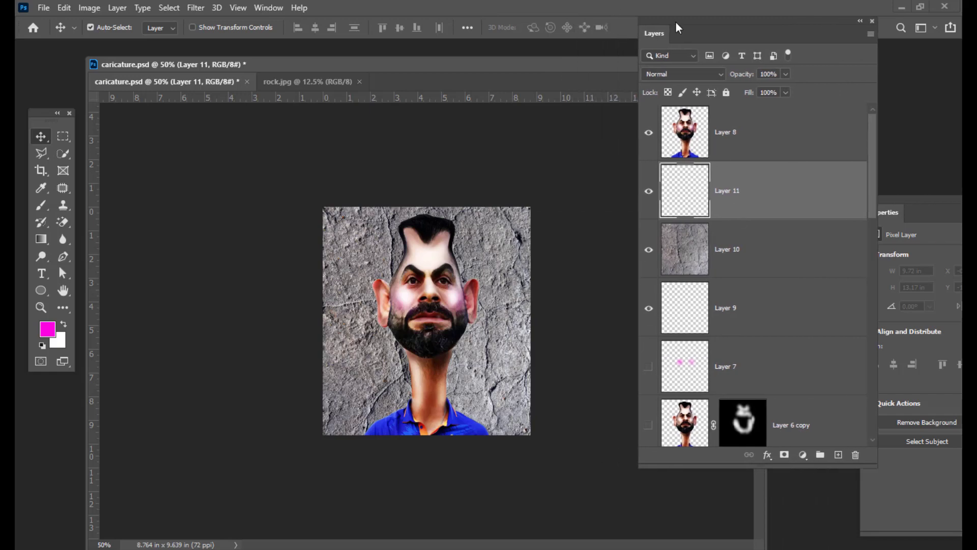
- Set up the Gradient tool as a radial gradient running from white (ffffff) to black (000000)
left_click(40, 239)
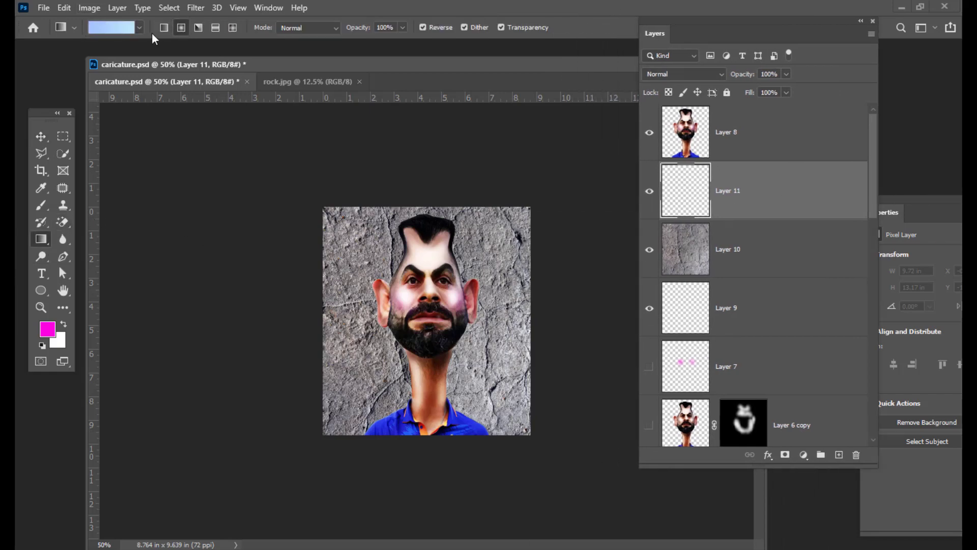
left_click(181, 29)
left_click(109, 29)
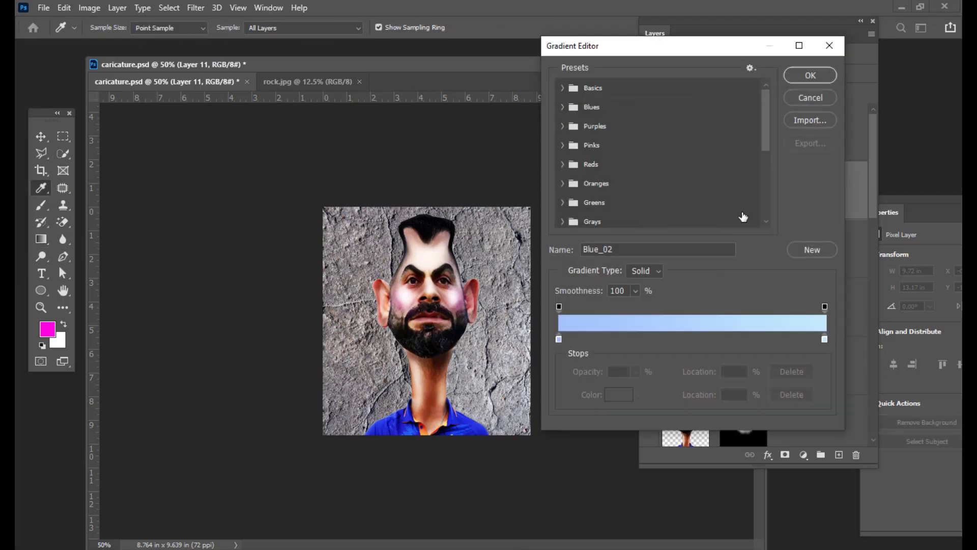
double_click(561, 340)
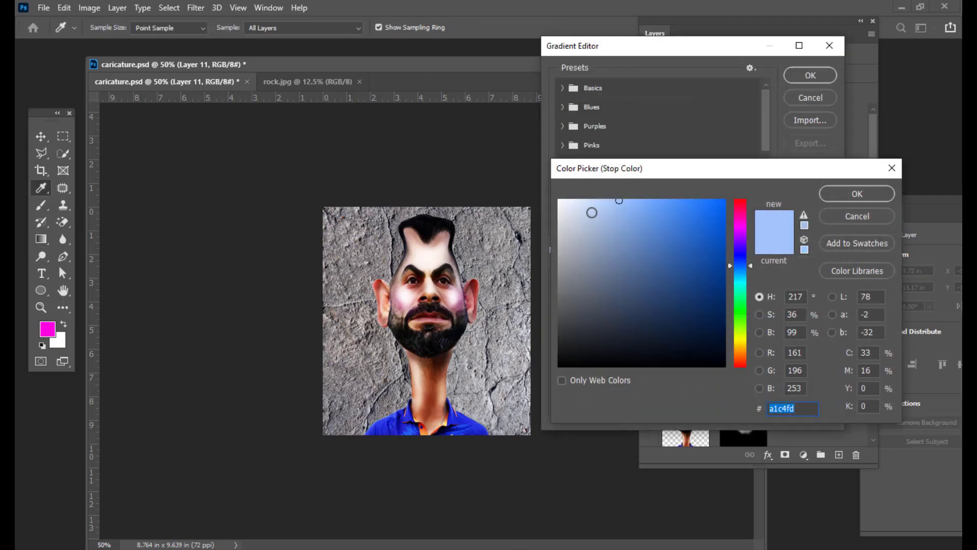
type("ffffff")
left_click(889, 200)
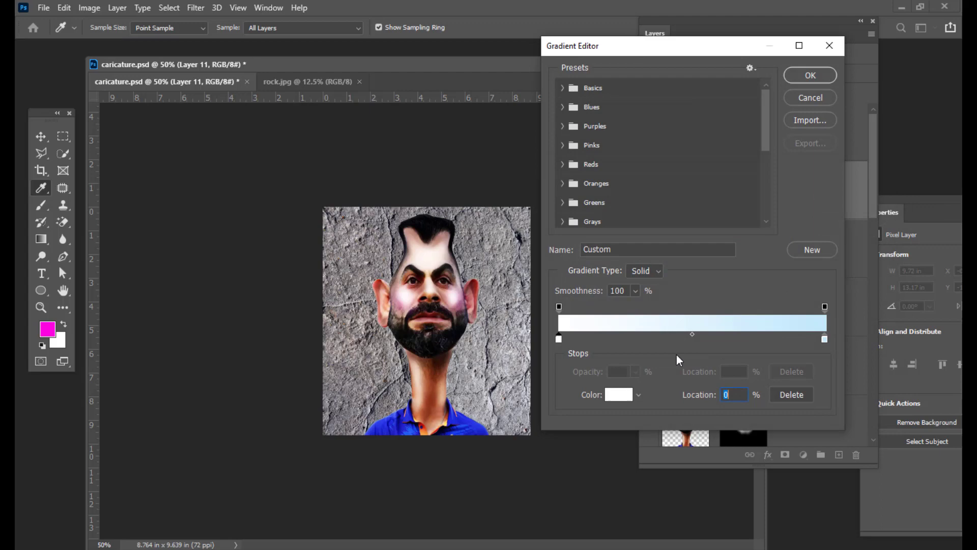
double_click(824, 339)
left_click_drag(706, 306, 726, 367)
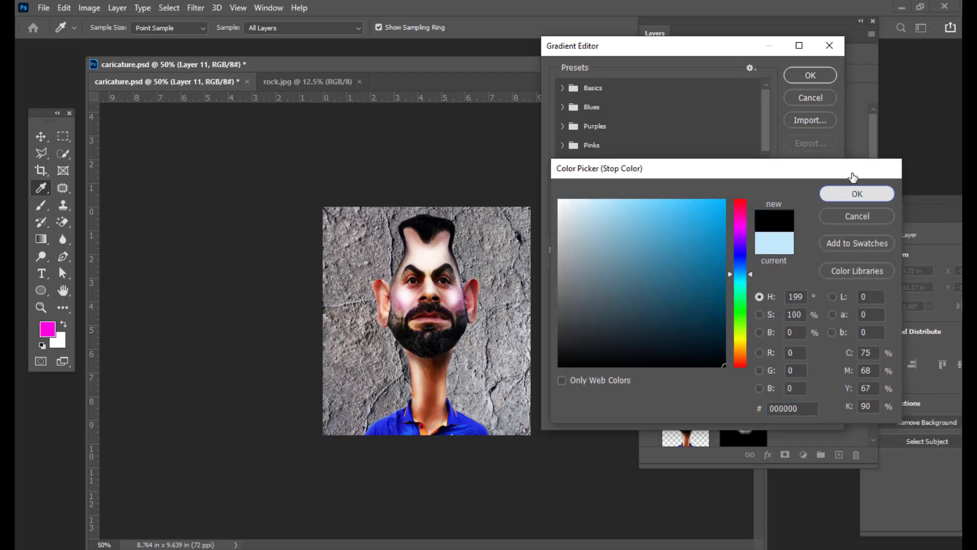
left_click(857, 194)
left_click(811, 75)
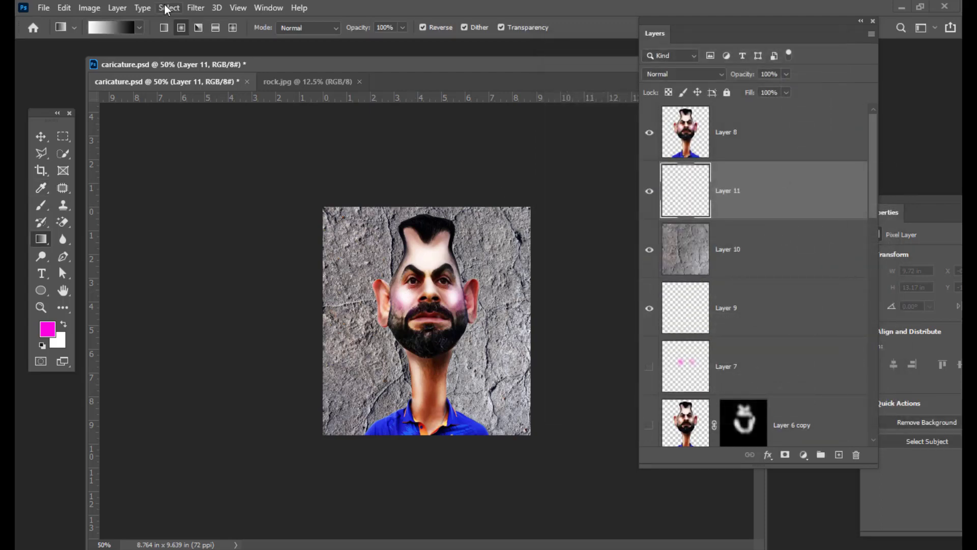
- Fill the new layer with a non-reversed radial gradient, white behind the face and fading to black toward the canvas edges
left_click_drag(430, 307, 426, 486)
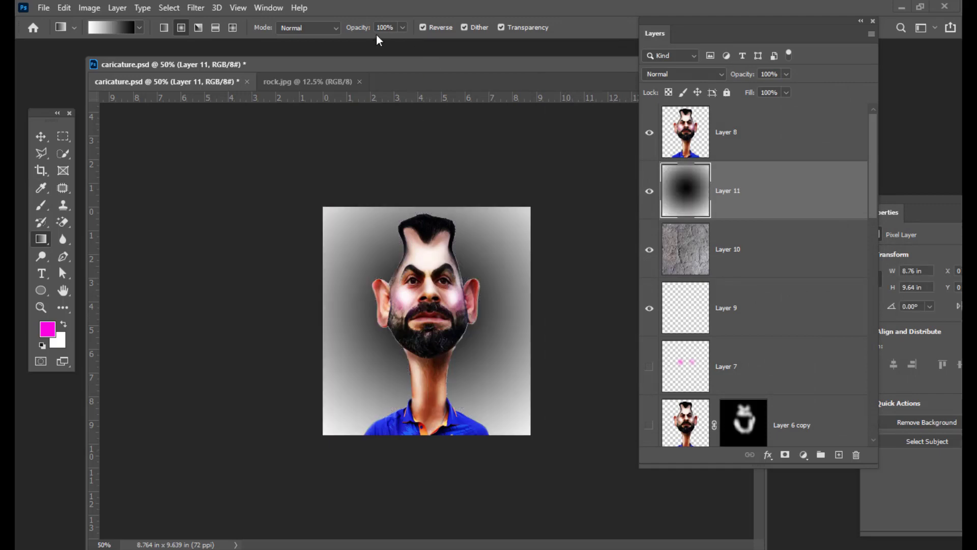
key("ctrl+z")
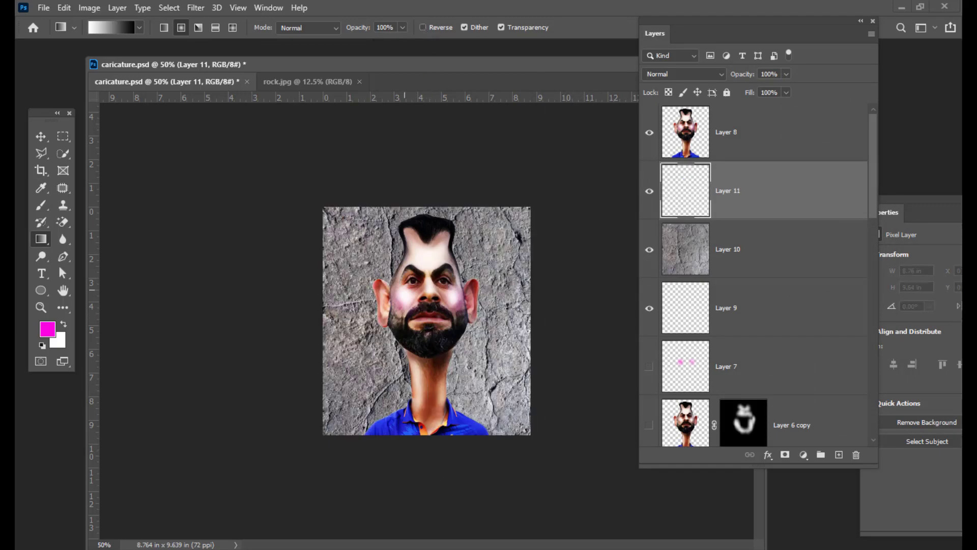
left_click_drag(423, 304, 419, 500)
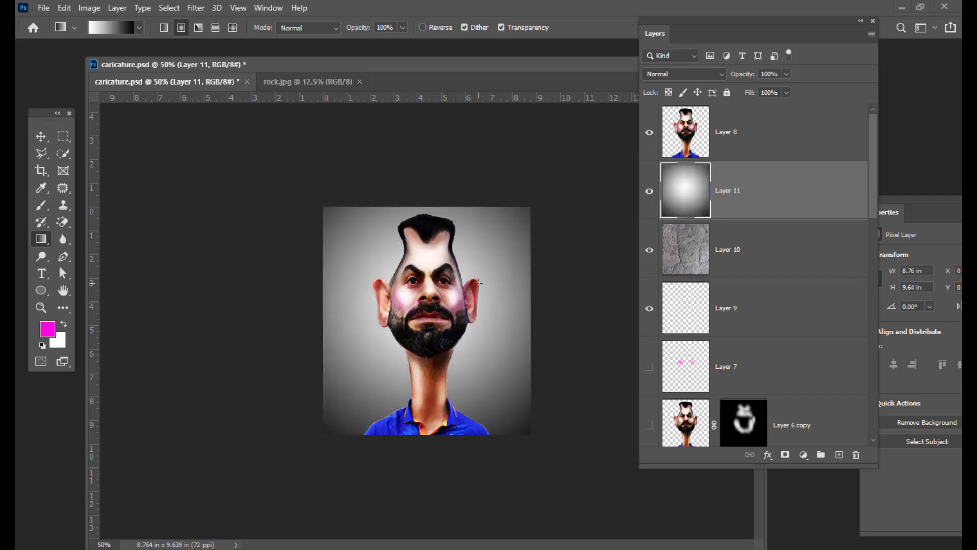
left_click_drag(427, 292, 419, 408)
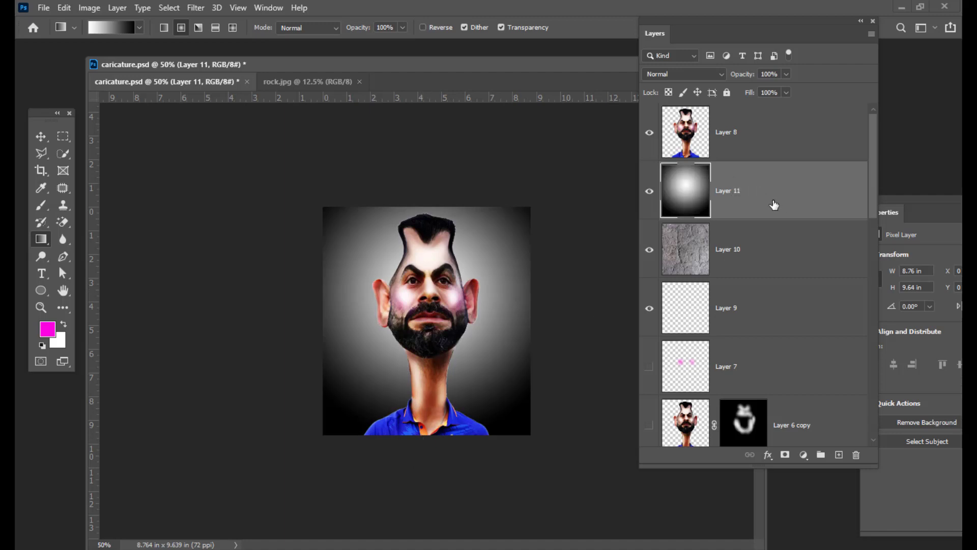
- Set the gradient layer's blend mode to Multiply
left_click(692, 72)
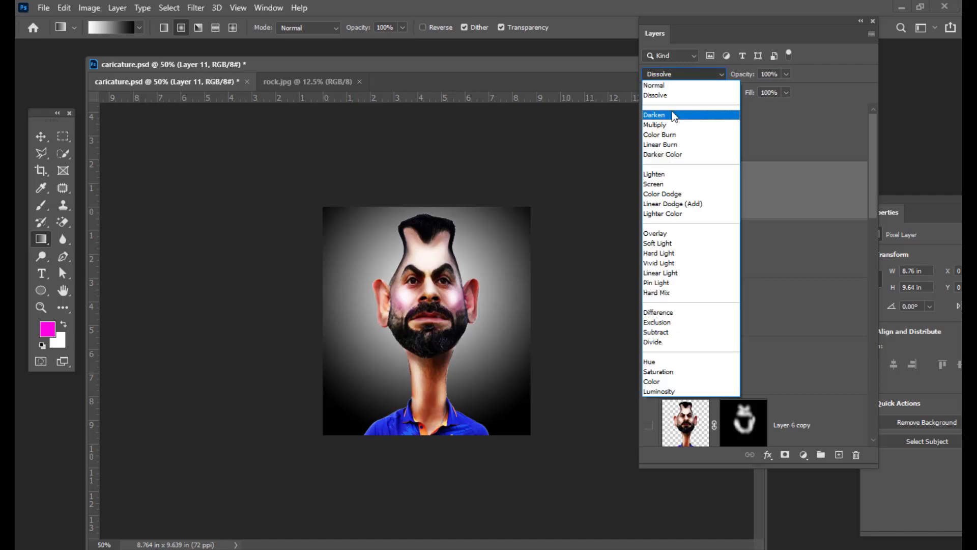
left_click(671, 124)
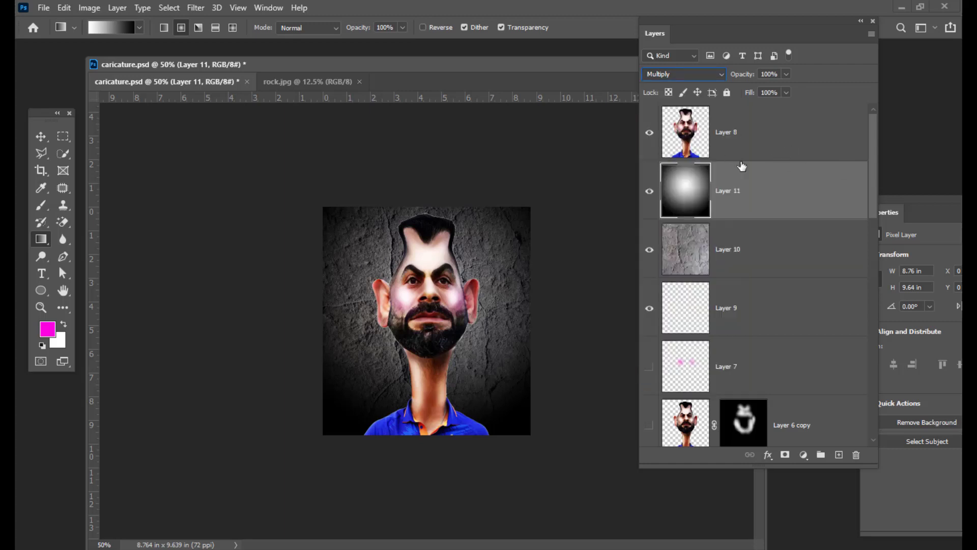
left_click_drag(505, 64, 510, 62)
- Add an Outer Glow effect to the merged figure layer and reset its settings to the defaults
left_click(815, 150)
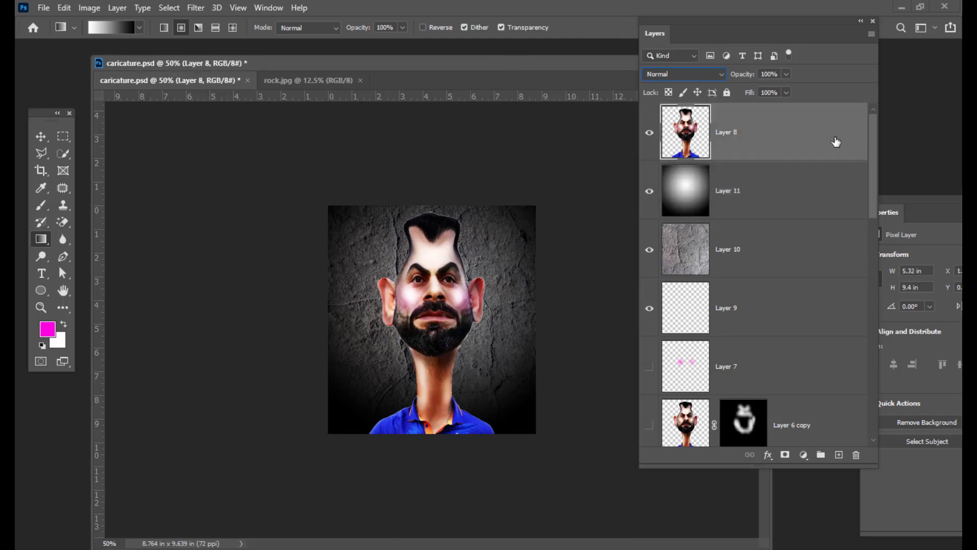
double_click(808, 127)
left_click_drag(279, 148, 683, 91)
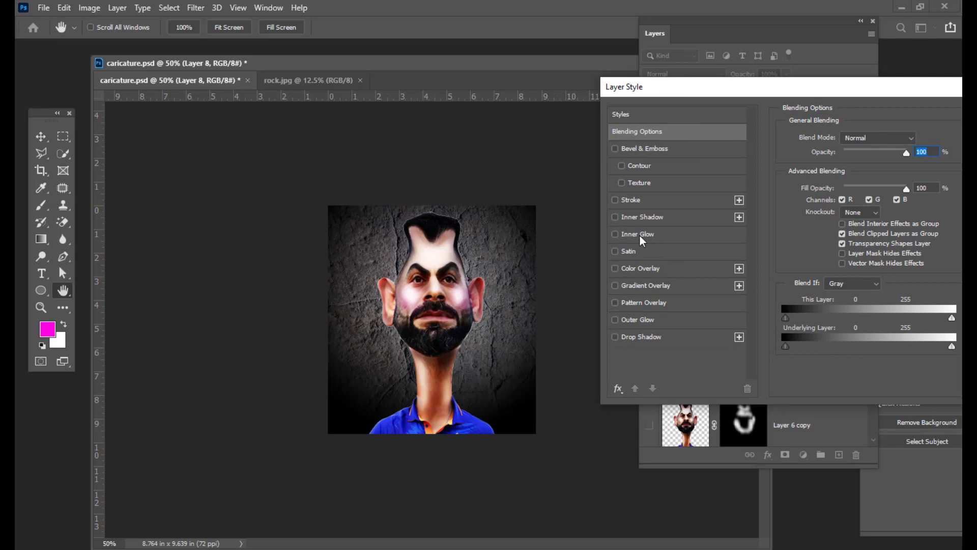
left_click(615, 319)
left_click(631, 320)
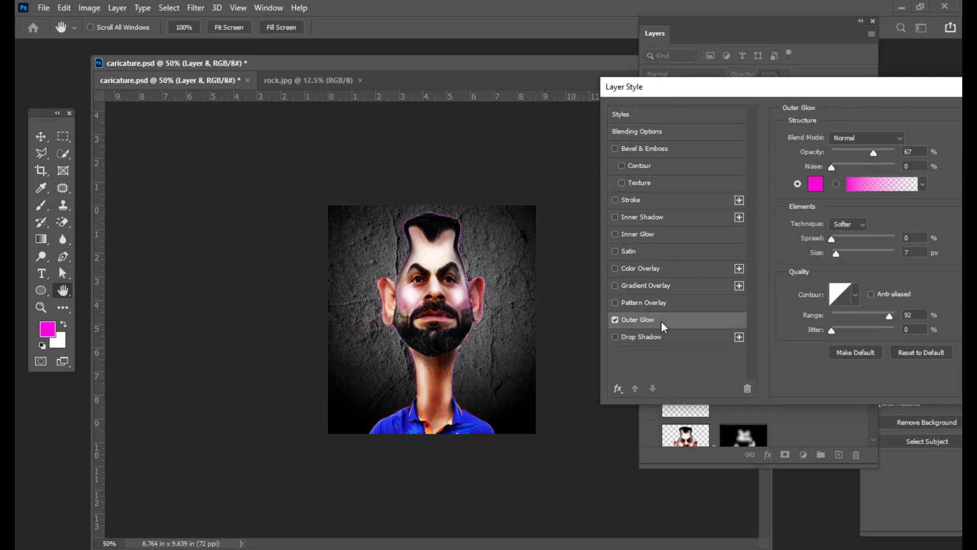
left_click(922, 349)
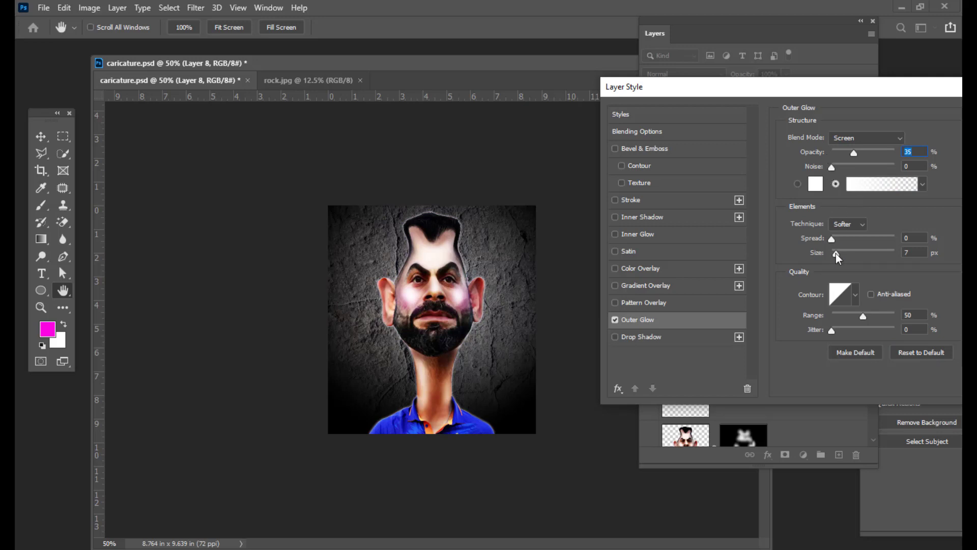
- Set the figure's Outer Glow size to 9 px and apply the layer style
left_click_drag(836, 254, 841, 254)
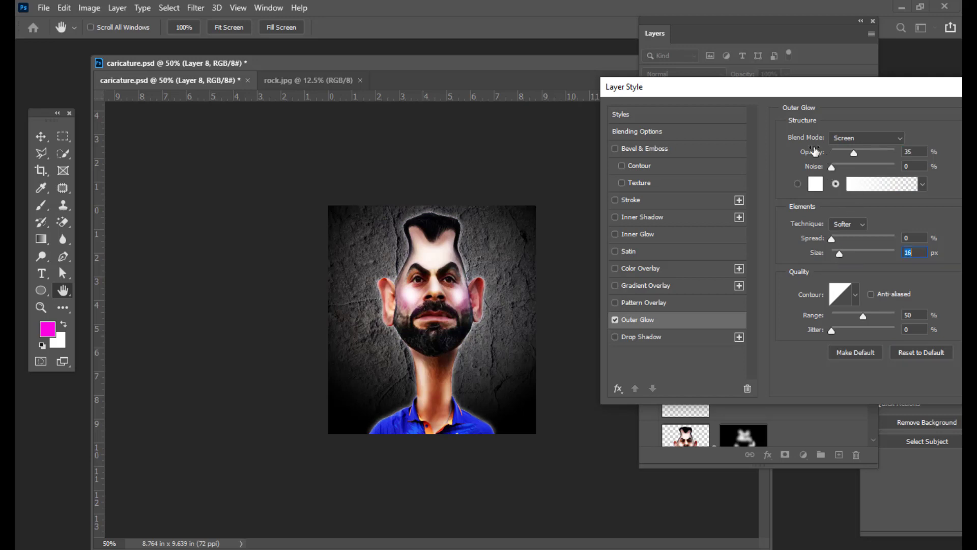
left_click_drag(809, 89, 710, 94)
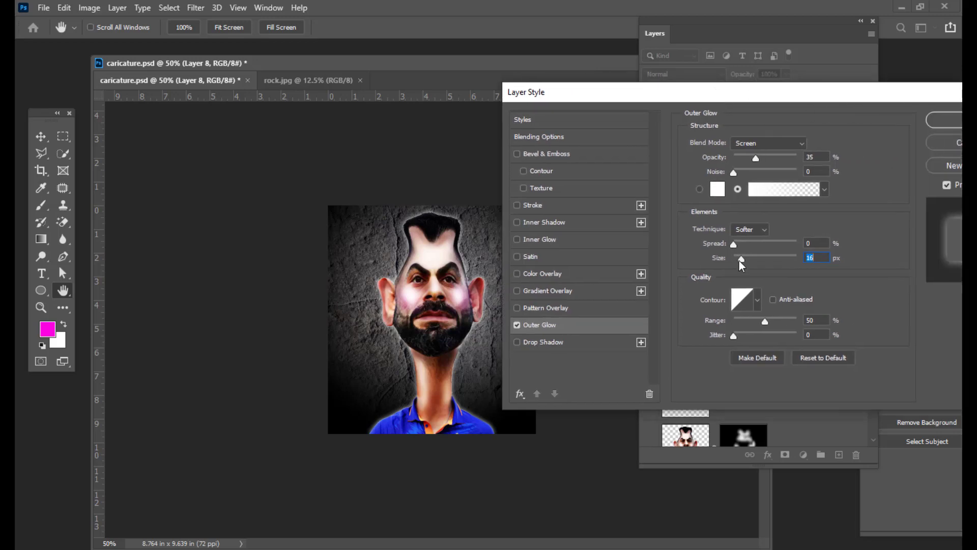
left_click_drag(742, 260, 739, 260)
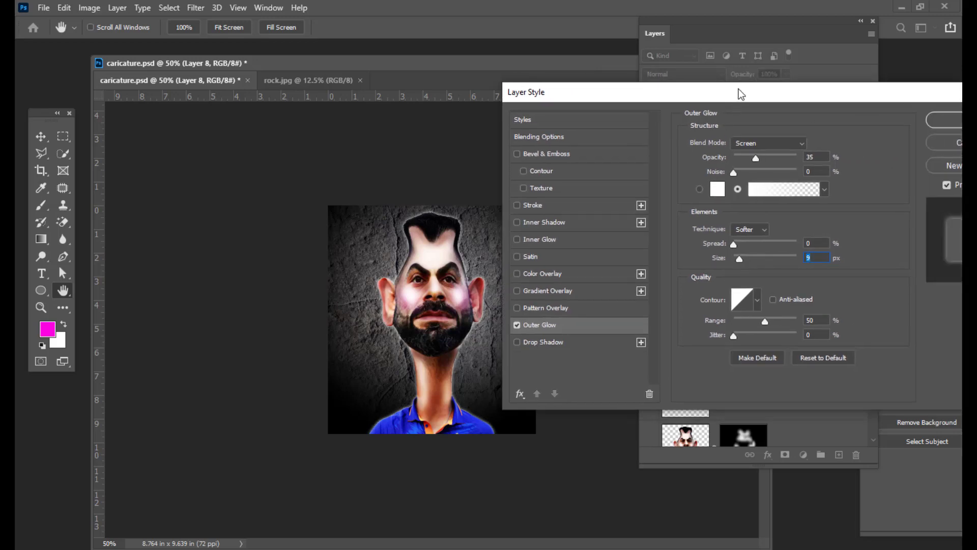
left_click_drag(742, 91, 705, 99)
left_click(891, 132)
left_click_drag(712, 16, 788, 19)
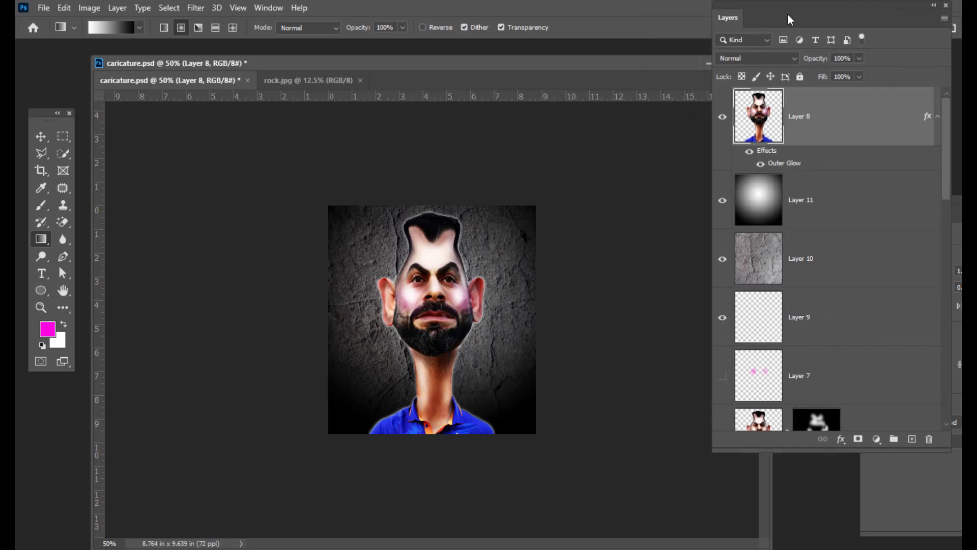
left_click_drag(392, 54, 379, 63)
key("ctrl+plus")
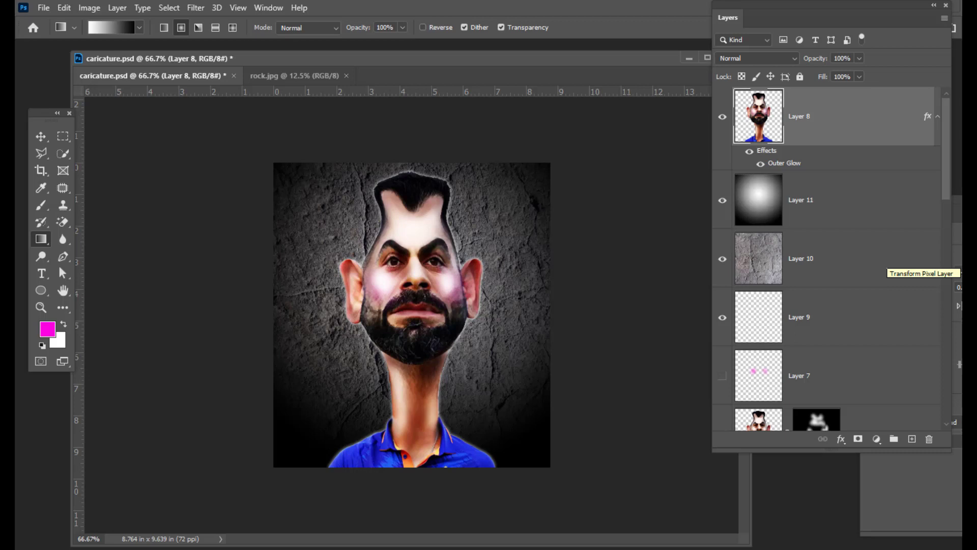
left_click_drag(450, 61, 459, 60)
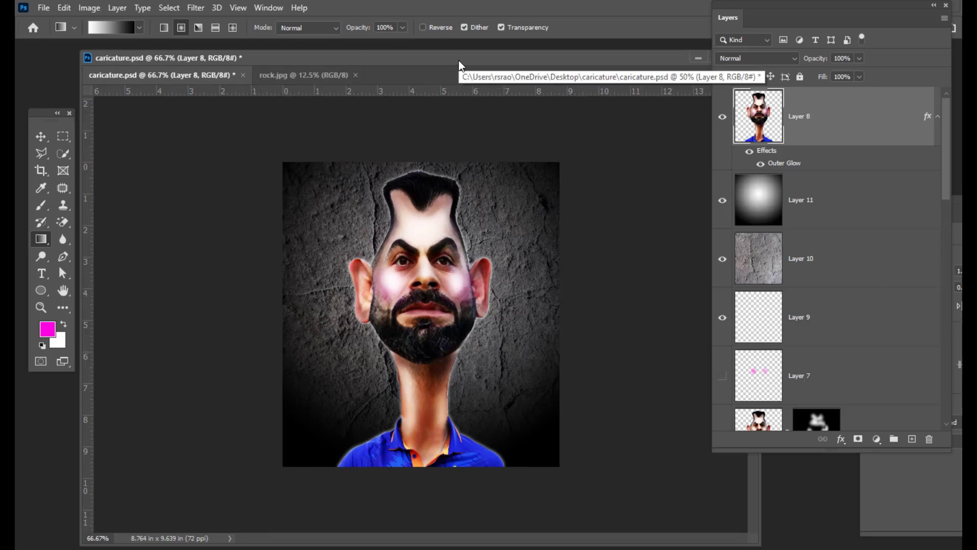
left_click_drag(449, 55, 409, 57)
- Save a JPEG copy of the artwork to the Desktop as caricature, at Maximum quality 12 in Progressive format
left_click(45, 11)
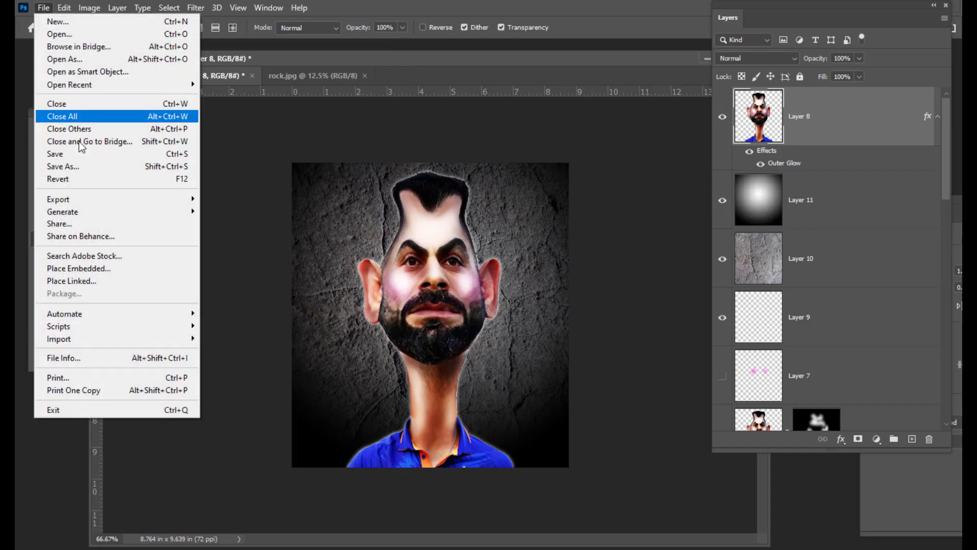
left_click(83, 162)
left_click(633, 352)
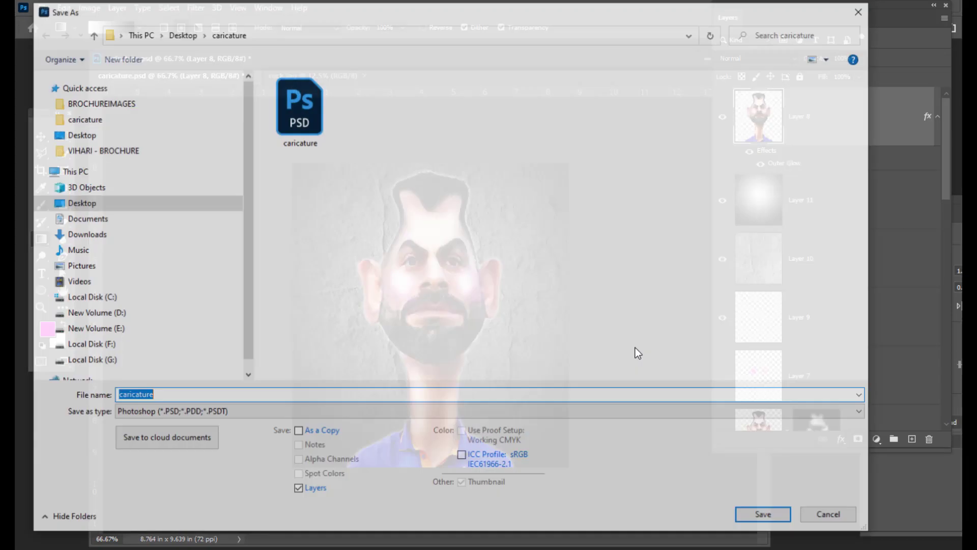
left_click(71, 204)
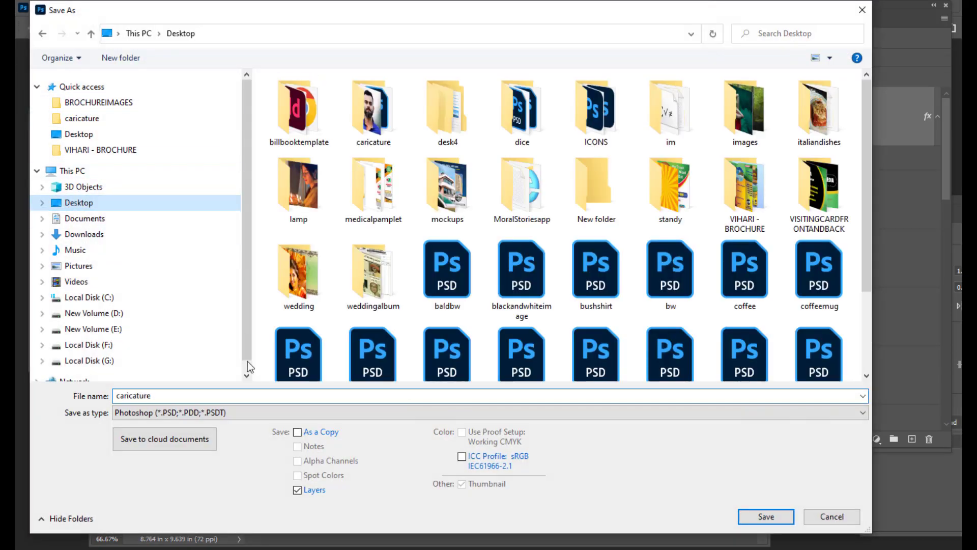
left_click(182, 413)
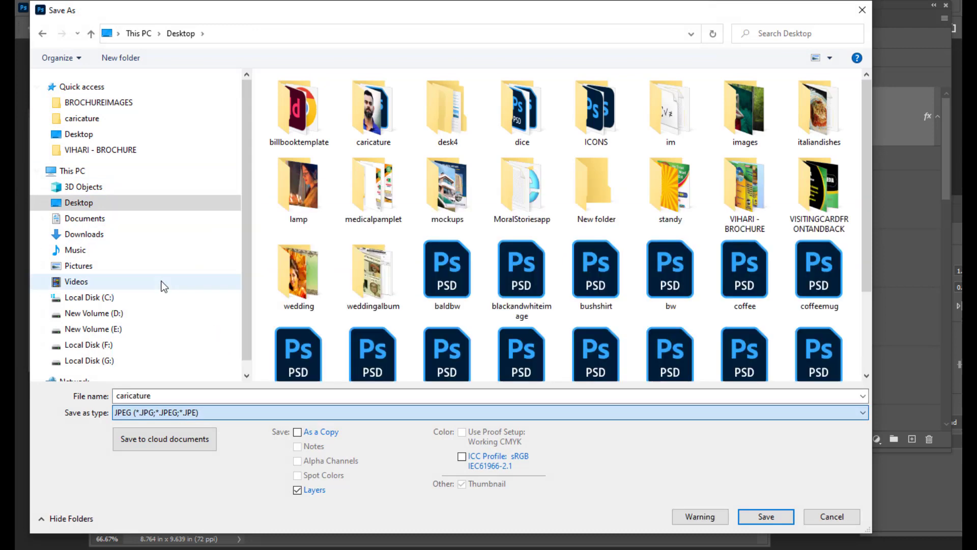
left_click(161, 281)
double_click(190, 396)
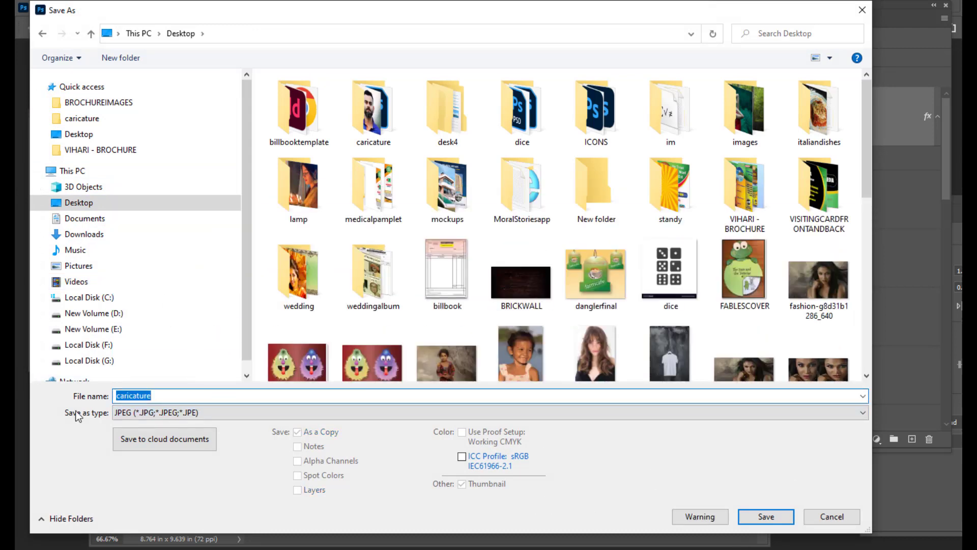
left_click(181, 396)
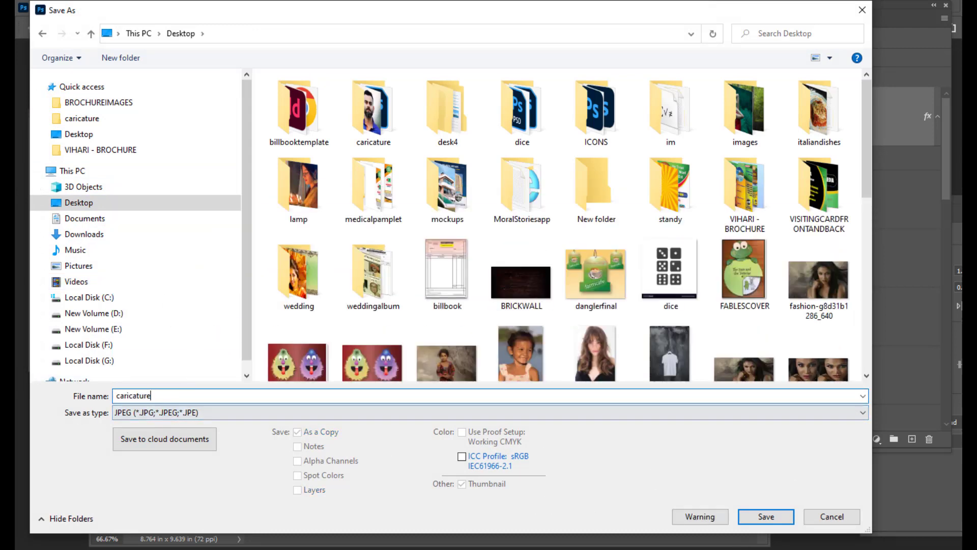
left_click(766, 517)
left_click(705, 88)
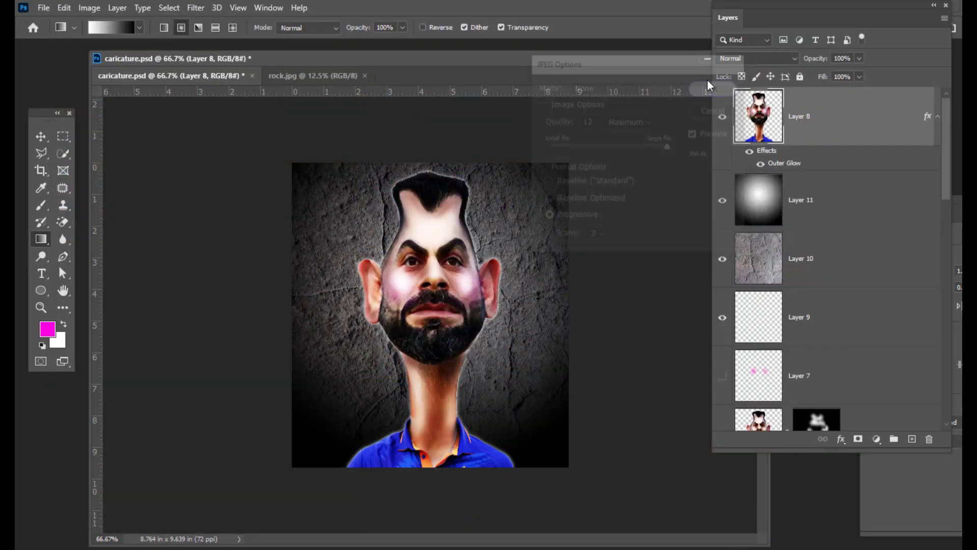
- Switch to the desktop and view the exported caricature JPEG in Photos
left_click(899, 9)
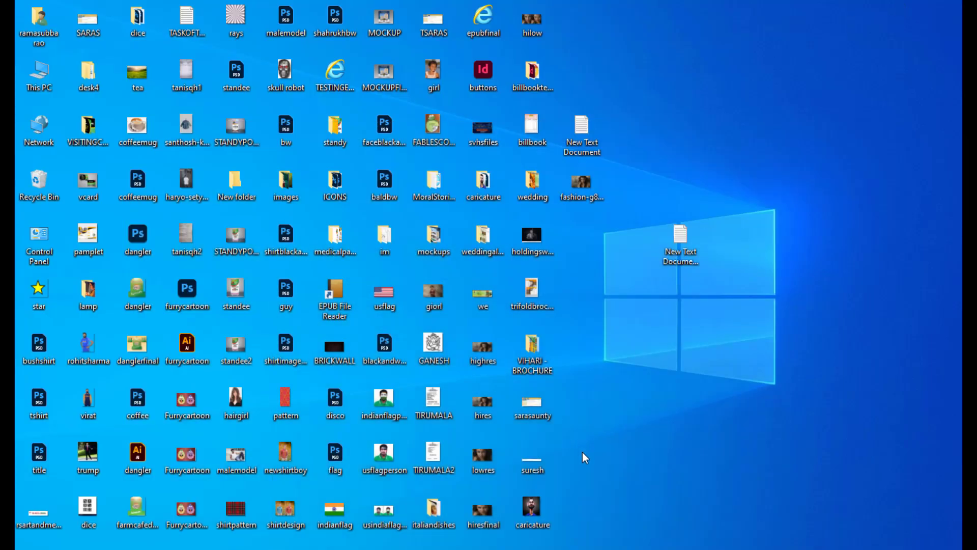
right_click(544, 509)
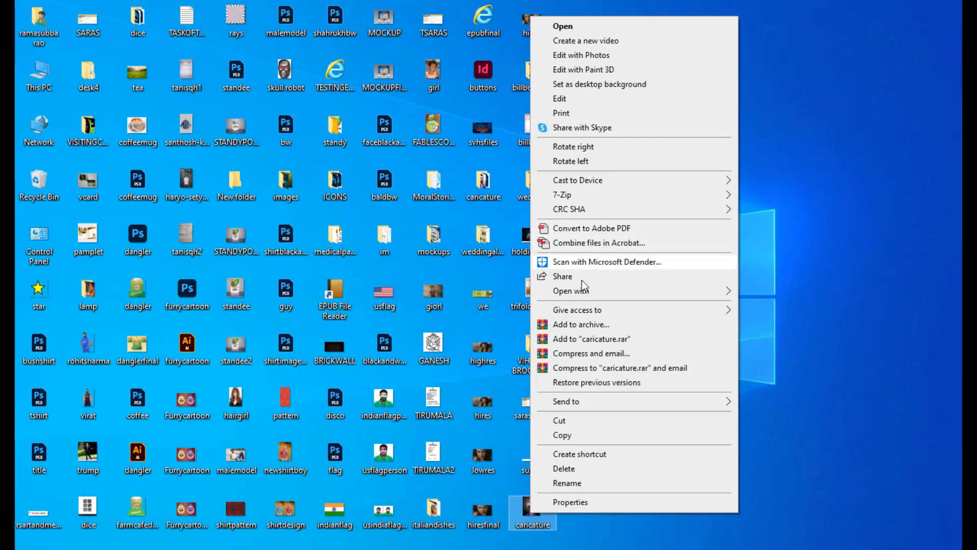
mouse_move(597, 291)
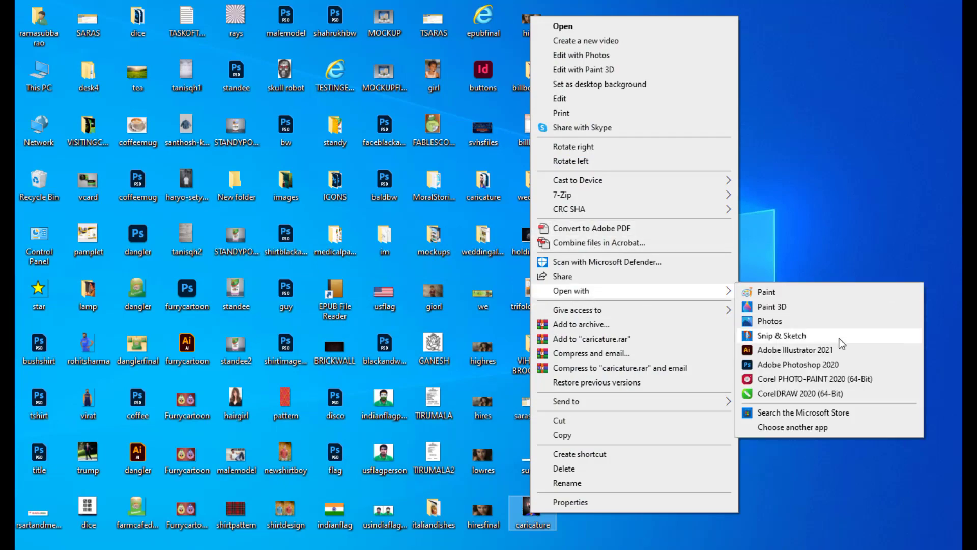
left_click(790, 318)
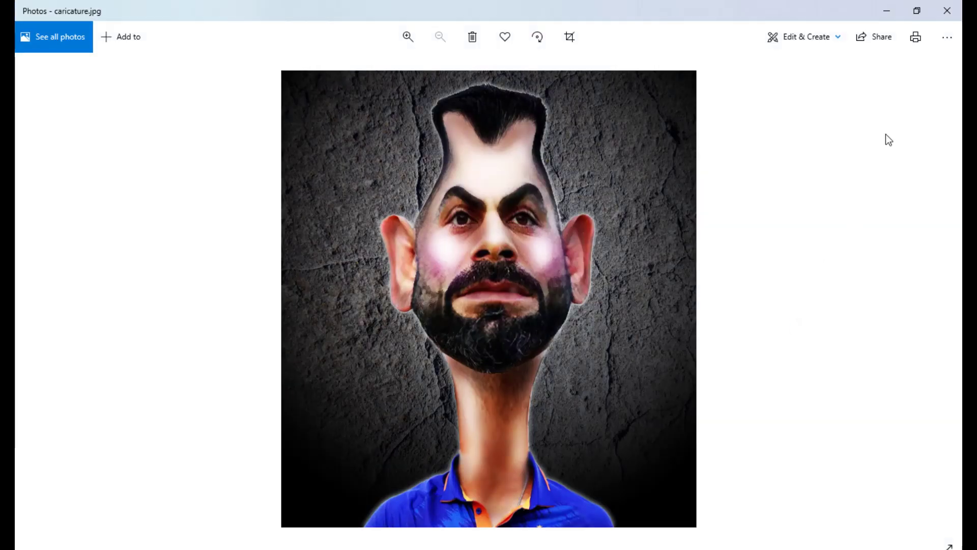